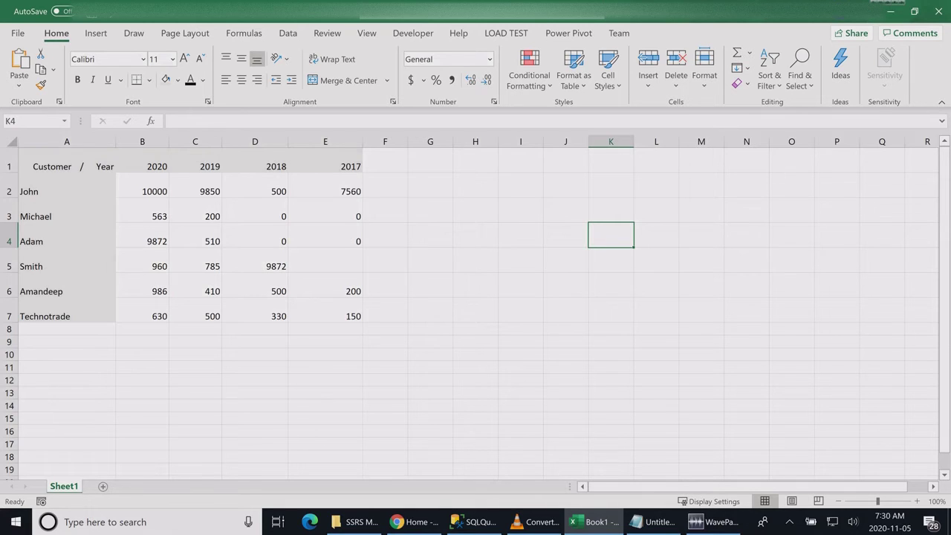
# Examine the sample matrix layout, with customers as rows and the years 2020 to 2017 as columns.
pyautogui.click(66, 161)
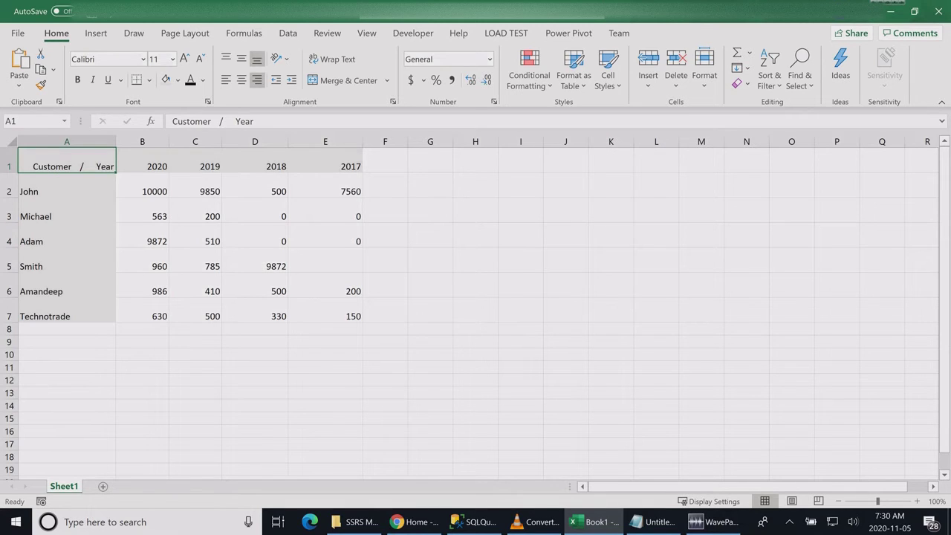
pyautogui.moveTo(67, 190); pyautogui.dragTo(66, 314)
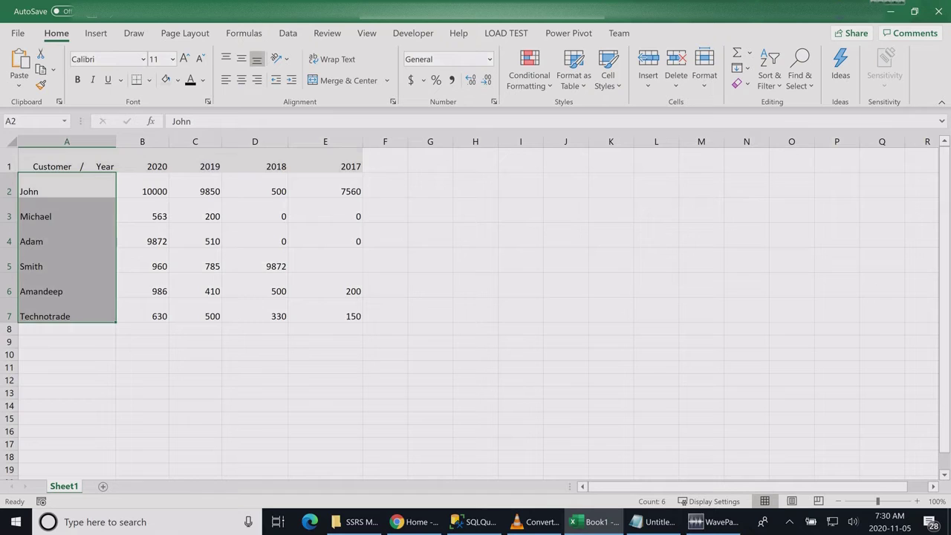
pyautogui.moveTo(143, 162); pyautogui.dragTo(349, 167)
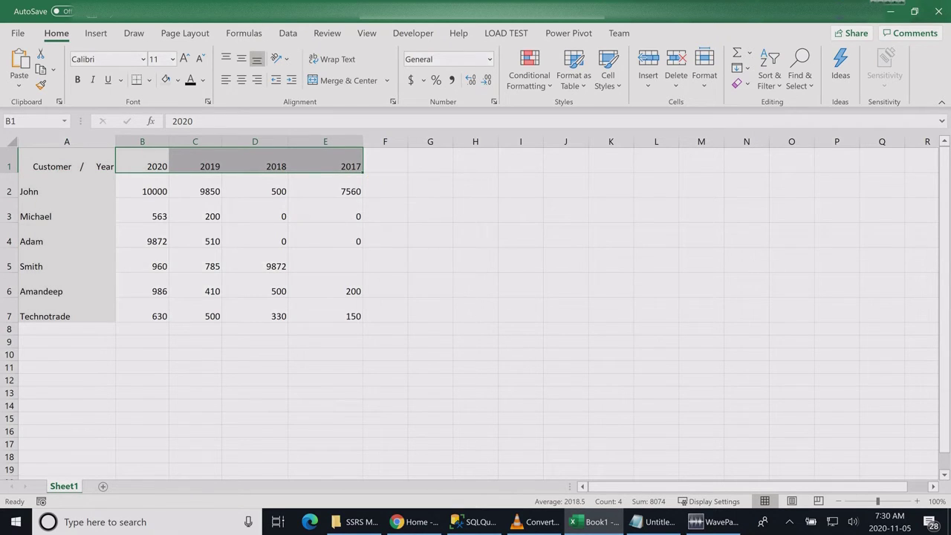
pyautogui.moveTo(143, 162); pyautogui.dragTo(334, 162)
pyautogui.click(142, 162)
pyautogui.moveTo(142, 141); pyautogui.dragTo(282, 141)
pyautogui.click(142, 142)
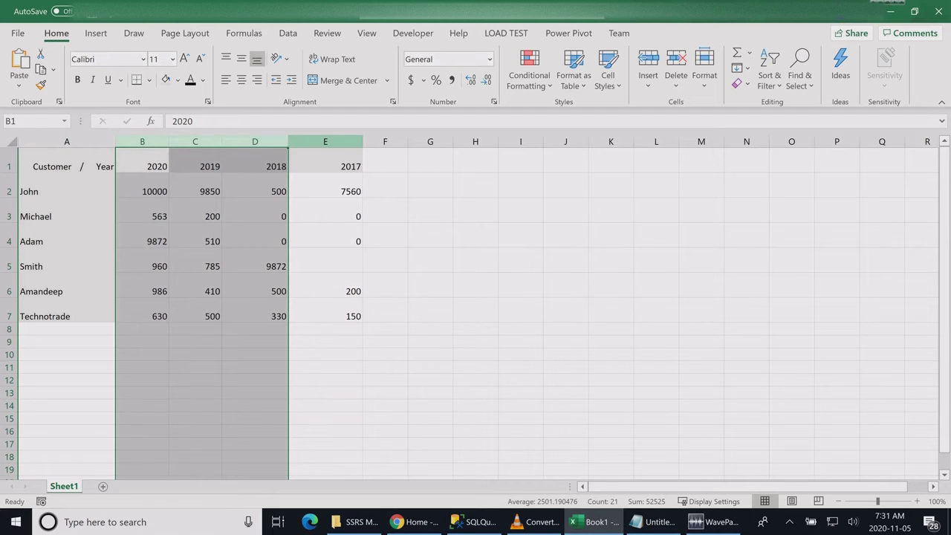
pyautogui.click(326, 141)
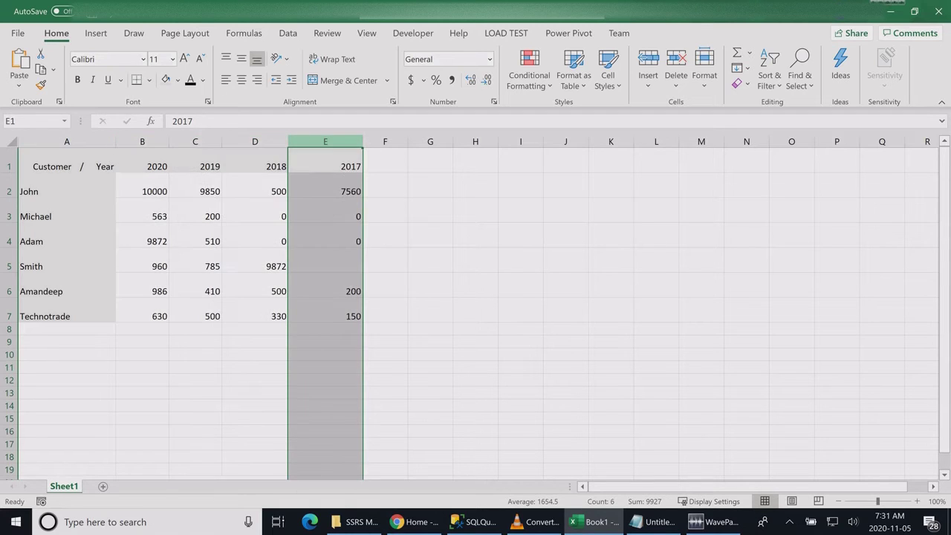
pyautogui.click(255, 210)
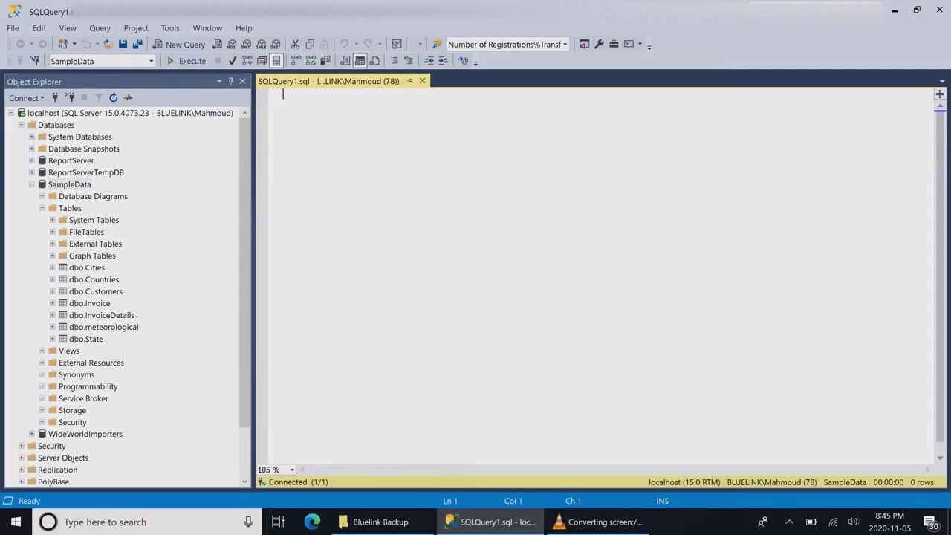
# In SQL Server Management Studio, write a query selecting c.CustomerName from Customers c, inner joined to Invoice i on c.CustomerID=i.CustomerID.
pyautogui.write('Select * from customer')
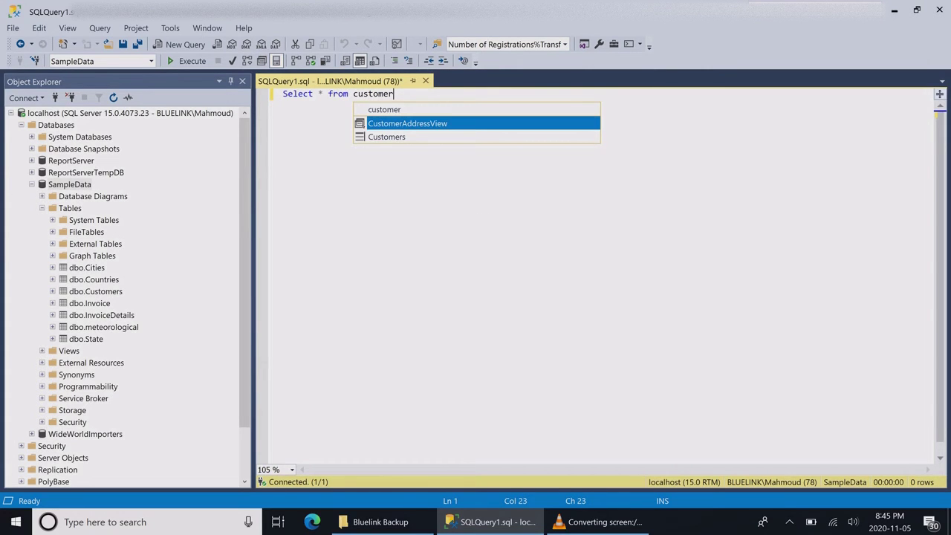
pyautogui.press('Down')
pyautogui.press('Tab')
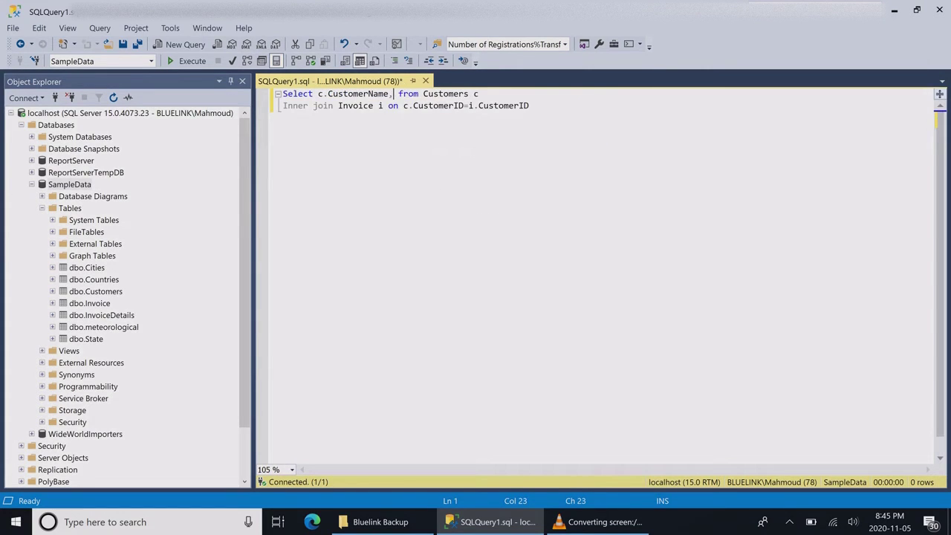
# Add sum(i.InvoiceTotal) to the select list after the customer name column.
pyautogui.write(',sum(i.i')
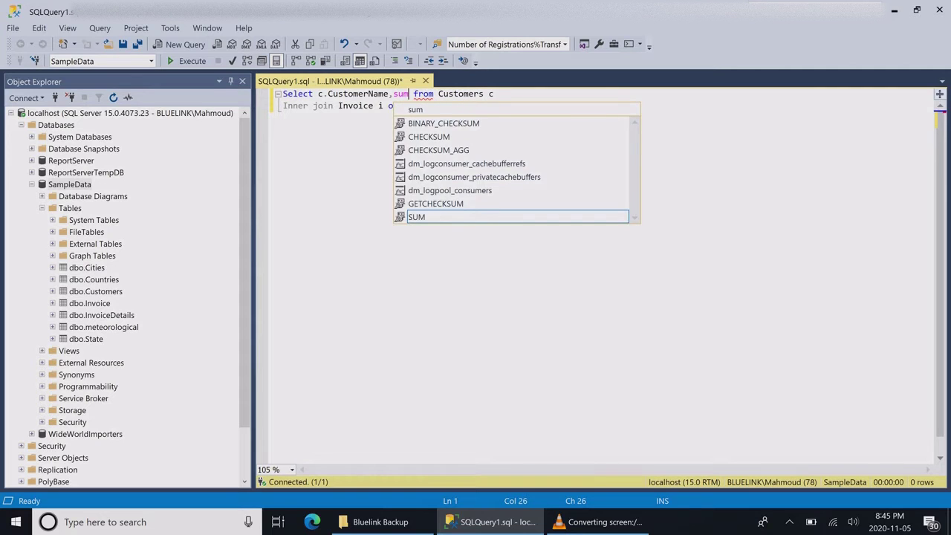
pyautogui.write(')')
pyautogui.press('Left')
pyautogui.write('i.i')
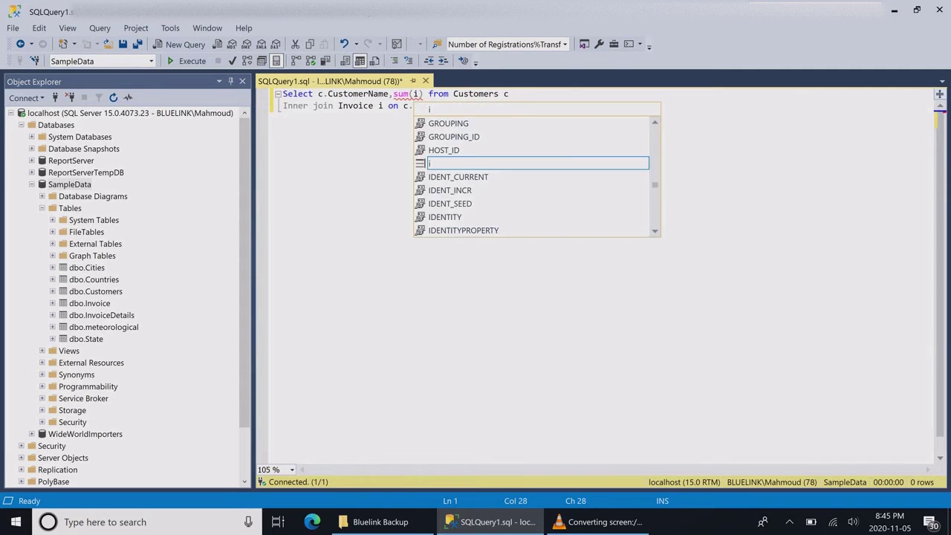
pyautogui.write('nvoice')
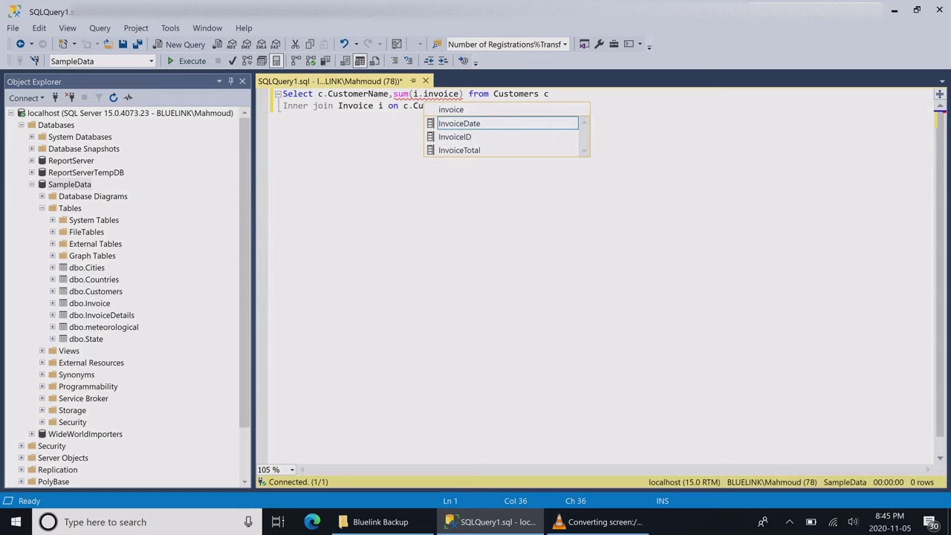
pyautogui.press('Down')
pyautogui.press('Down')
pyautogui.press('Tab')
pyautogui.press('Right')
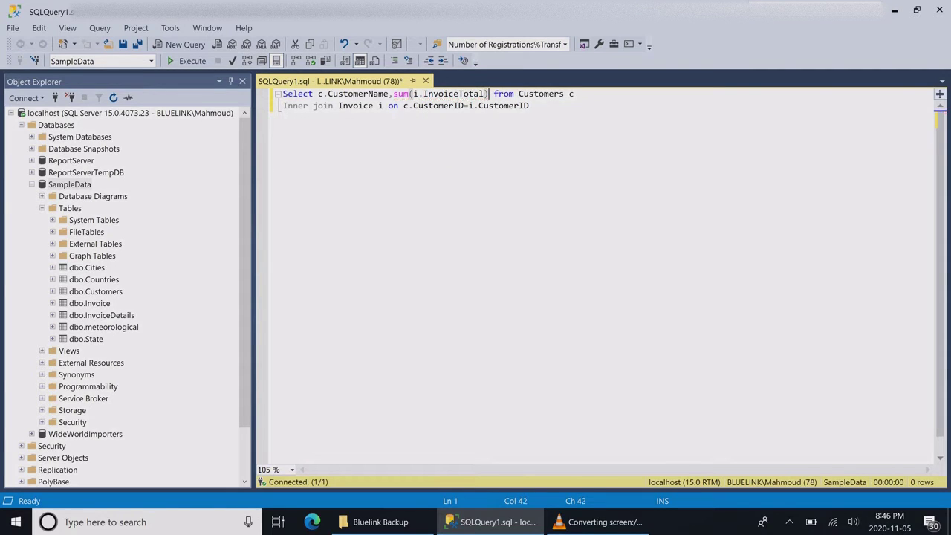
# Alias the summed invoice column as TotalInvoice.
pyautogui.write('Total')
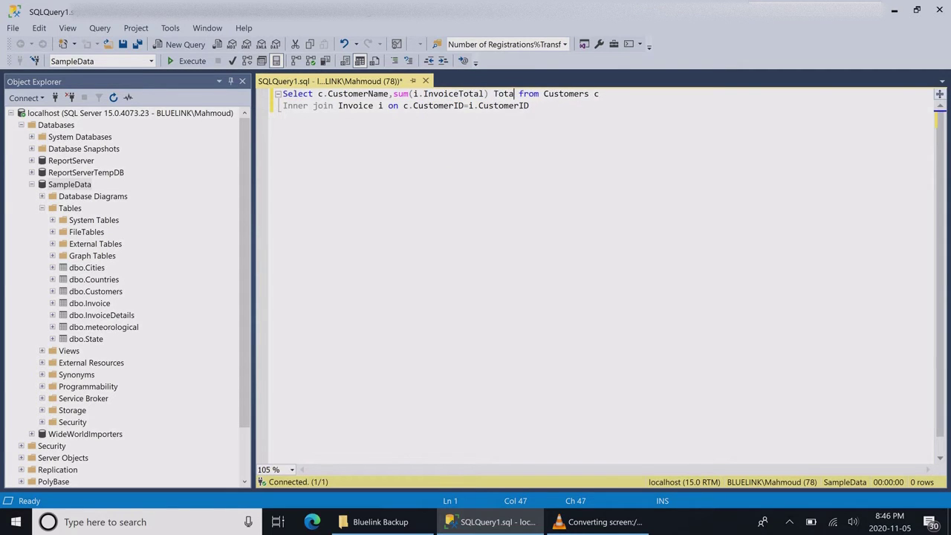
pyautogui.write('C')
pyautogui.press('BackSpace')
pyautogui.write('Invoice')
# Insert Datepart(Year,i.InvoiceDate) into the select list between the customer name and the invoice sum.
pyautogui.press('Left')
pyautogui.press('Left')
pyautogui.press('Left')
pyautogui.press('Left')
pyautogui.press('Left')
pyautogui.press('Left')
pyautogui.press('Left')
pyautogui.press('Left')
pyautogui.press('Left')
pyautogui.press('Left')
pyautogui.press('Left')
pyautogui.press('Left')
pyautogui.press('Left')
pyautogui.press('Left')
pyautogui.press('Left')
pyautogui.press('Left')
pyautogui.press('Left')
pyautogui.press('Left')
pyautogui.press('Left')
pyautogui.press('Left')
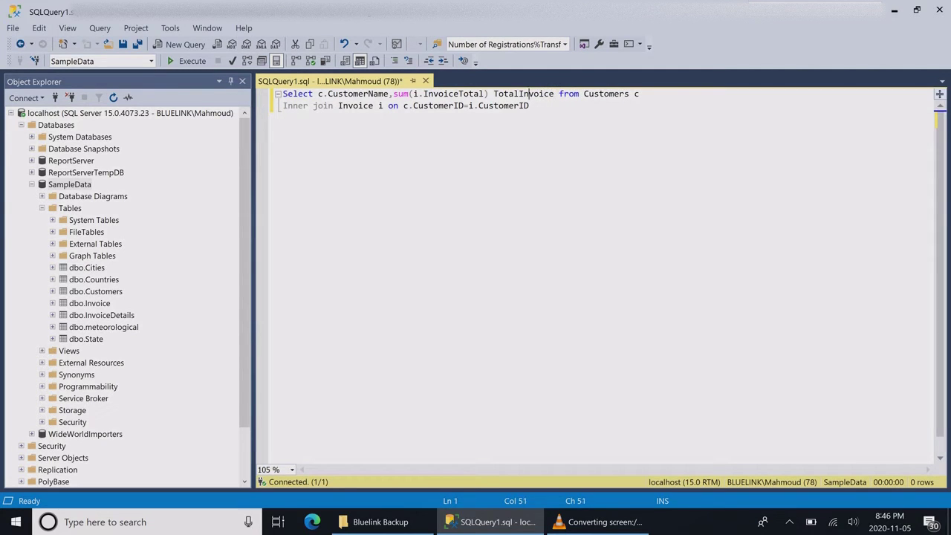
pyautogui.press('Left')
pyautogui.press('Left')
pyautogui.press('Left')
pyautogui.press('Left')
pyautogui.press('Left')
pyautogui.press('Left')
pyautogui.press('Left')
pyautogui.press('Left')
pyautogui.press('Left')
pyautogui.press('Left')
pyautogui.press('Left')
pyautogui.write(',')
pyautogui.press('Left')
pyautogui.write('Date')
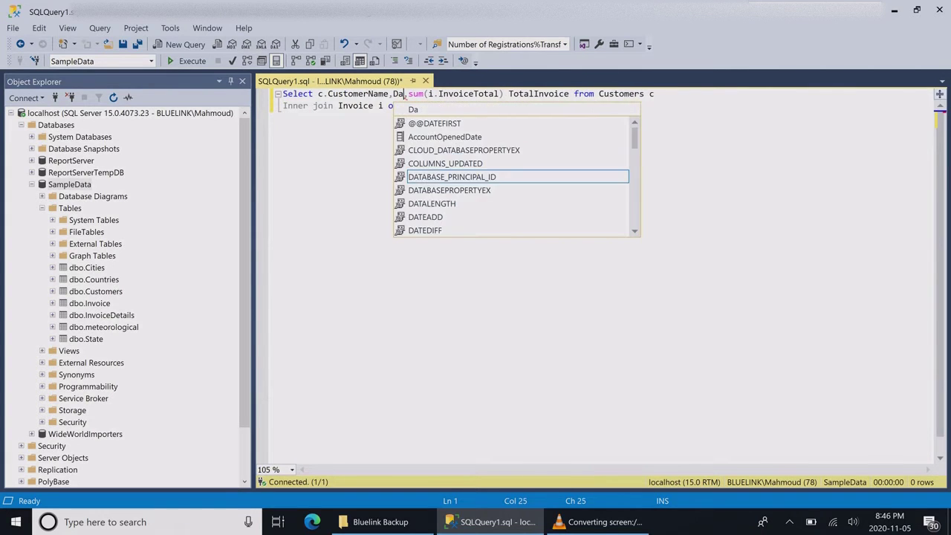
pyautogui.write('part')
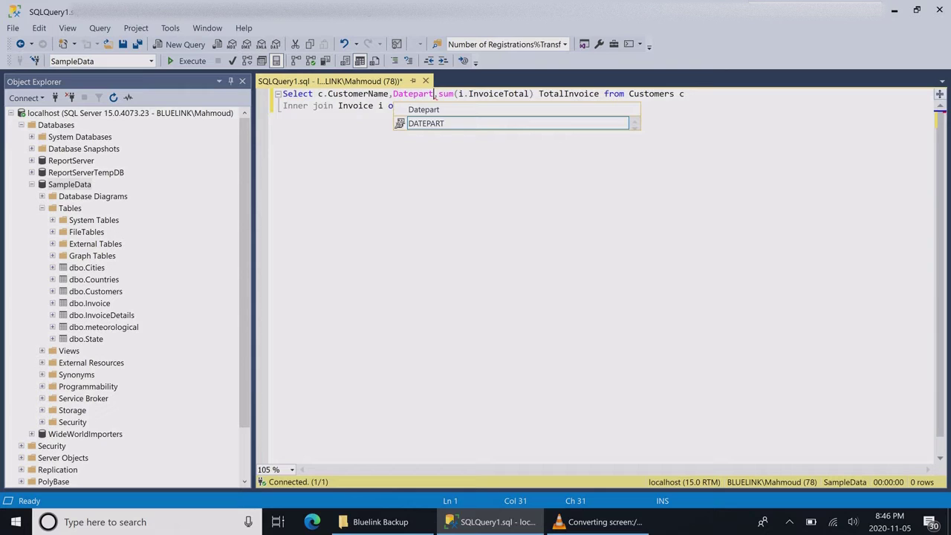
pyautogui.write('(Year')
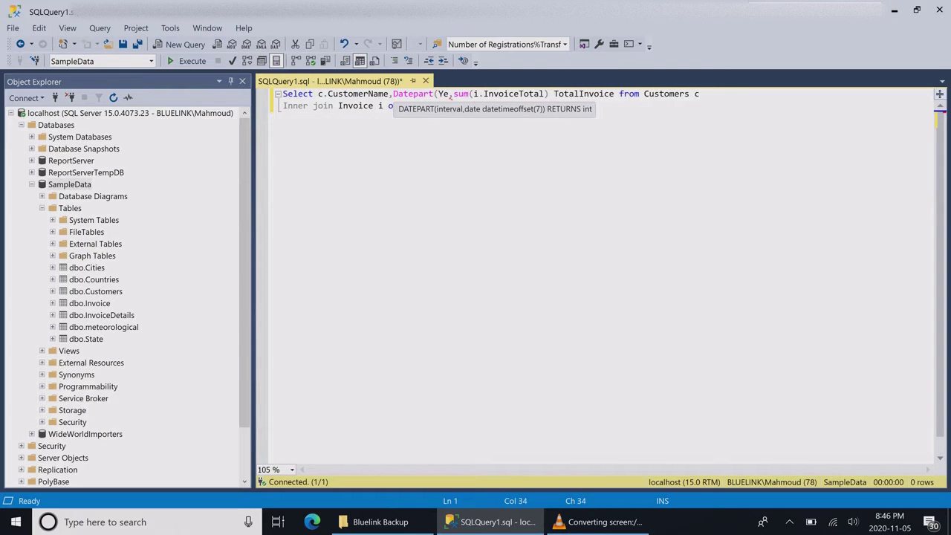
pyautogui.press('Right')
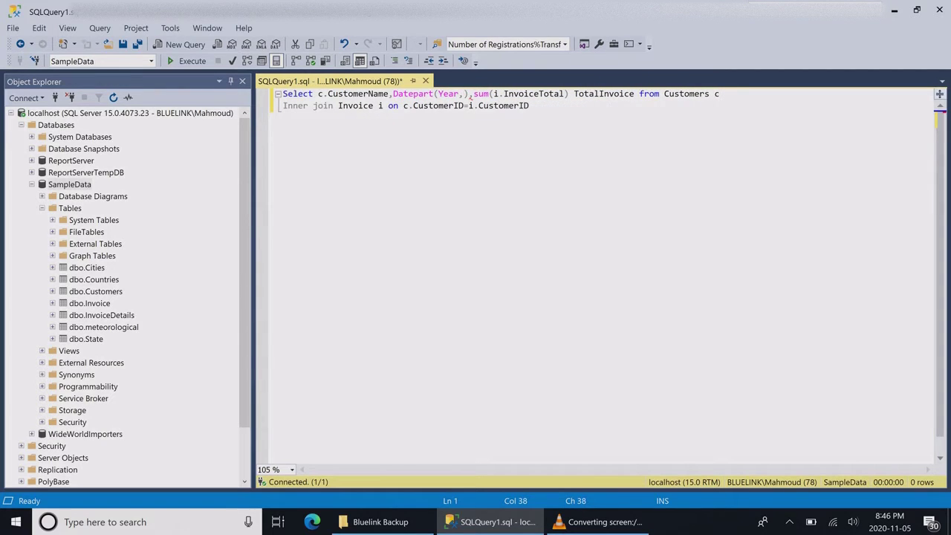
pyautogui.write('i.invoice')
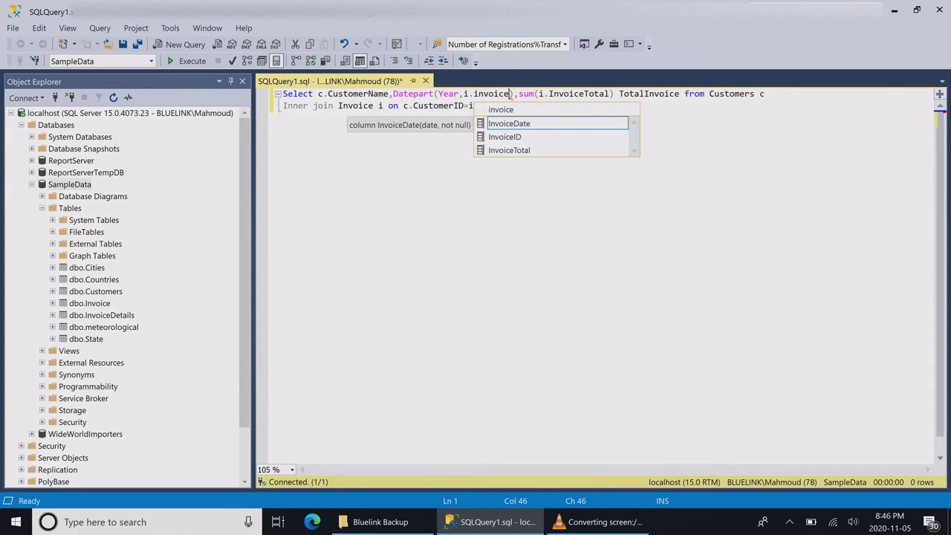
pyautogui.press('Tab')
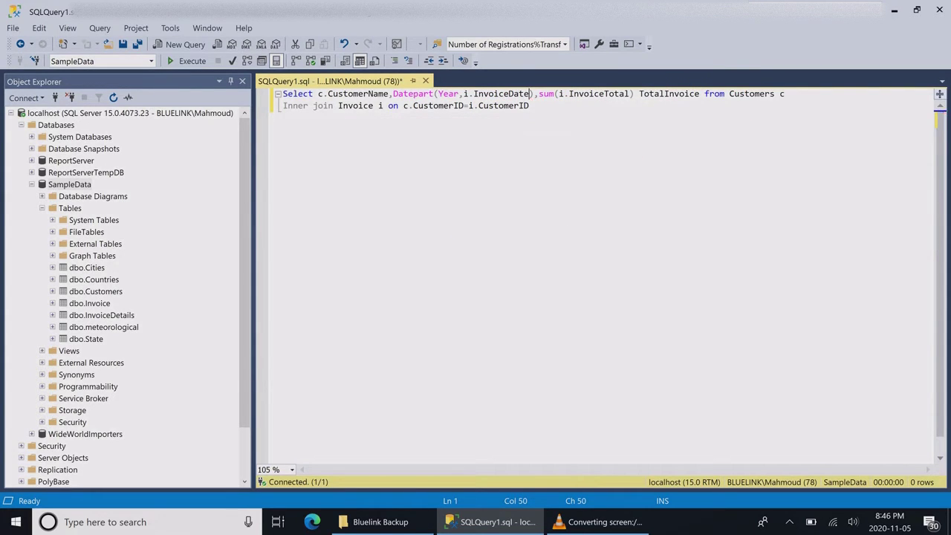
# Alias the Datepart column as [Year].
pyautogui.press('Down')
pyautogui.press('Up')
pyautogui.press('Right')
pyautogui.write('[]')
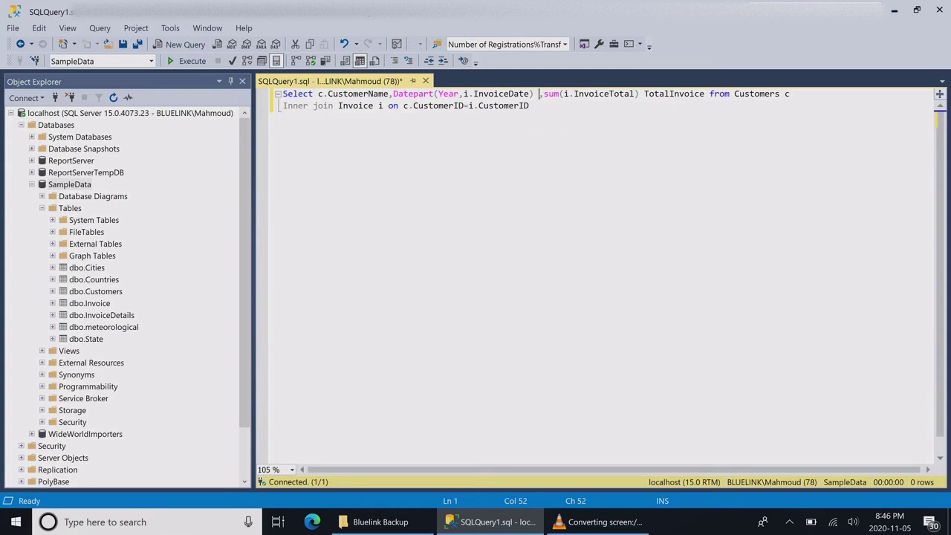
pyautogui.press('Left')
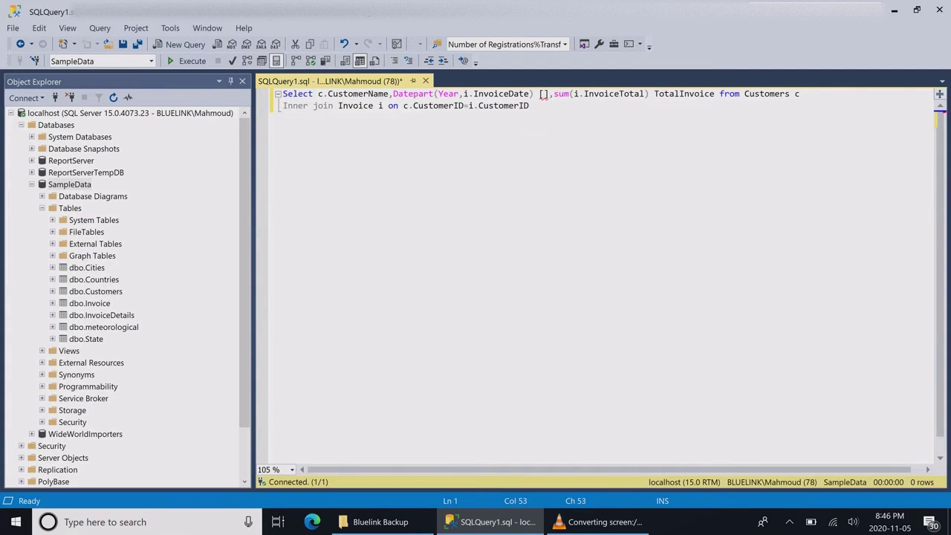
pyautogui.write('Year')
# Add a Group by clause on a new line below the inner join.
pyautogui.press('Down')
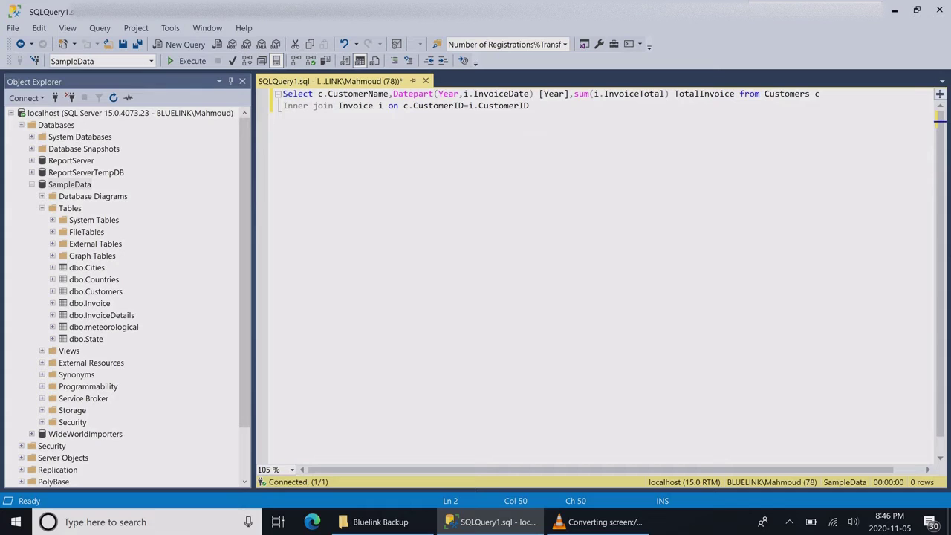
pyautogui.press('Return')
pyautogui.write('Greoup')
pyautogui.press('BackSpace')
pyautogui.press('BackSpace')
pyautogui.press('BackSpace')
pyautogui.press('BackSpace')
pyautogui.write('oup by')
# Copy c.CustomerName,Datepart(Year,i.InvoiceDate) from the select list into the Group by clause.
pyautogui.click(318, 94)
pyautogui.hotkey('shift', 'Right')
pyautogui.hotkey('shift', 'Right')
pyautogui.hotkey('shift', 'Right')
pyautogui.hotkey('shift', 'Right')
pyautogui.hotkey('shift', 'Right')
pyautogui.hotkey('shift', 'Right')
pyautogui.hotkey('shift', 'Right')
pyautogui.hotkey('shift', 'Right')
pyautogui.hotkey('shift', 'Right')
pyautogui.hotkey('shift', 'Right')
pyautogui.hotkey('shift', 'Right')
pyautogui.hotkey('shift', 'Right')
pyautogui.hotkey('shift', 'Right')
pyautogui.hotkey('shift', 'Right')
pyautogui.hotkey('shift', 'Right')
pyautogui.hotkey('shift', 'Right')
pyautogui.hotkey('shift', 'Right')
pyautogui.hotkey('shift', 'Right')
pyautogui.hotkey('shift', 'Right')
pyautogui.hotkey('shift', 'Right')
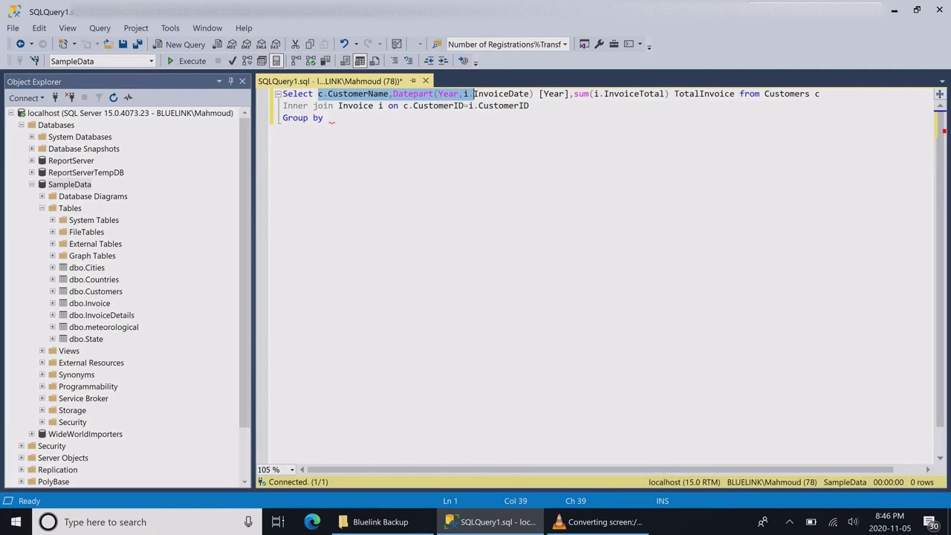
pyautogui.hotkey('shift', 'Right')
pyautogui.hotkey('shift', 'Right')
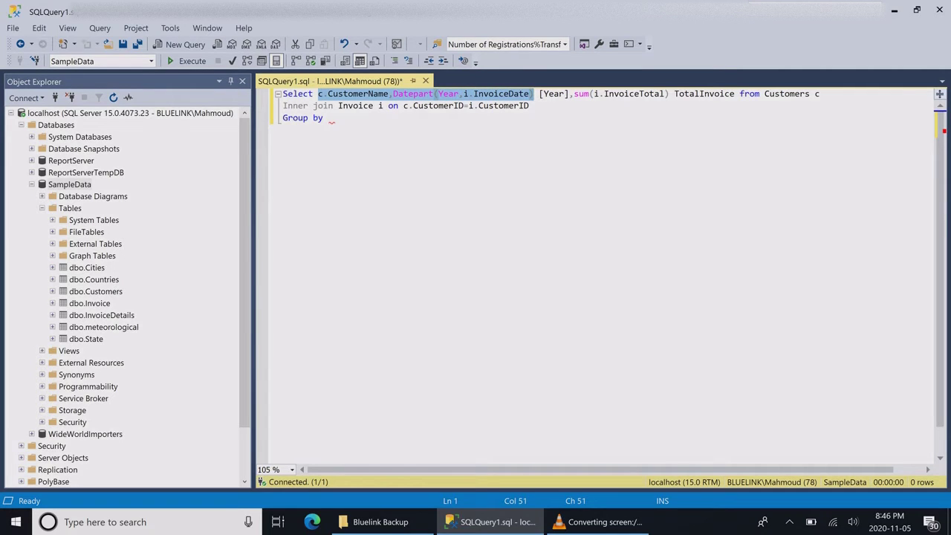
pyautogui.hotkey('ctrl', 'c')
pyautogui.press('Down')
pyautogui.press('Down')
pyautogui.hotkey('ctrl', 'v')
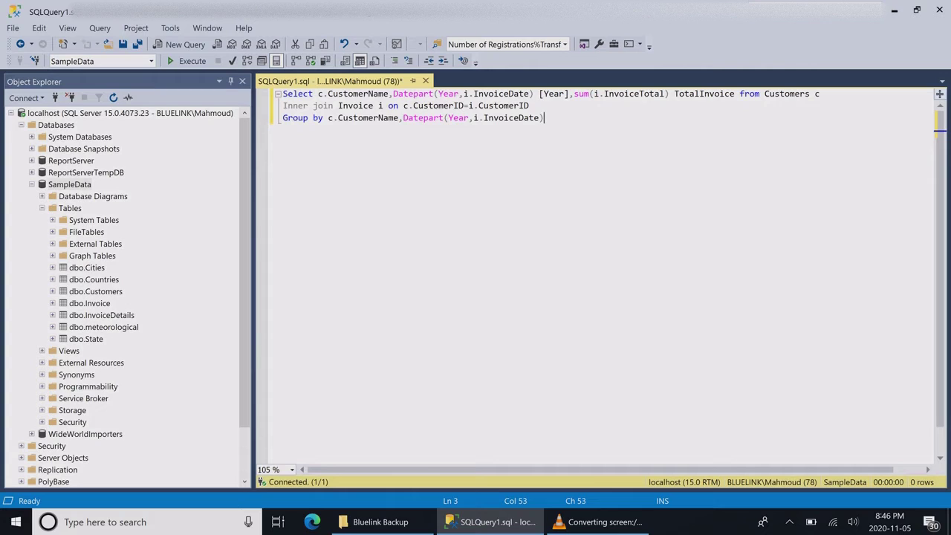
# Alias c.CustomerName in the select list as [Customer Name] and execute the query.
pyautogui.click(388, 94)
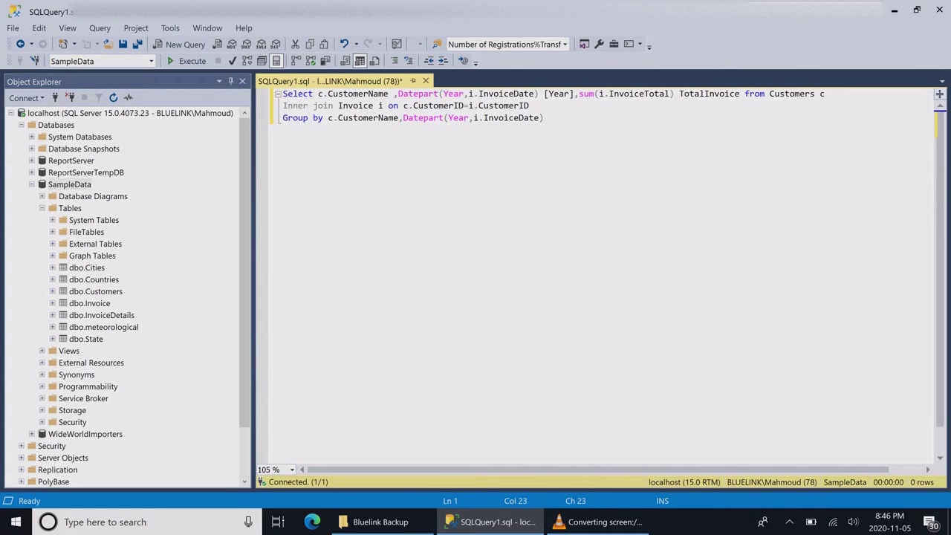
pyautogui.write('[]Customer ')
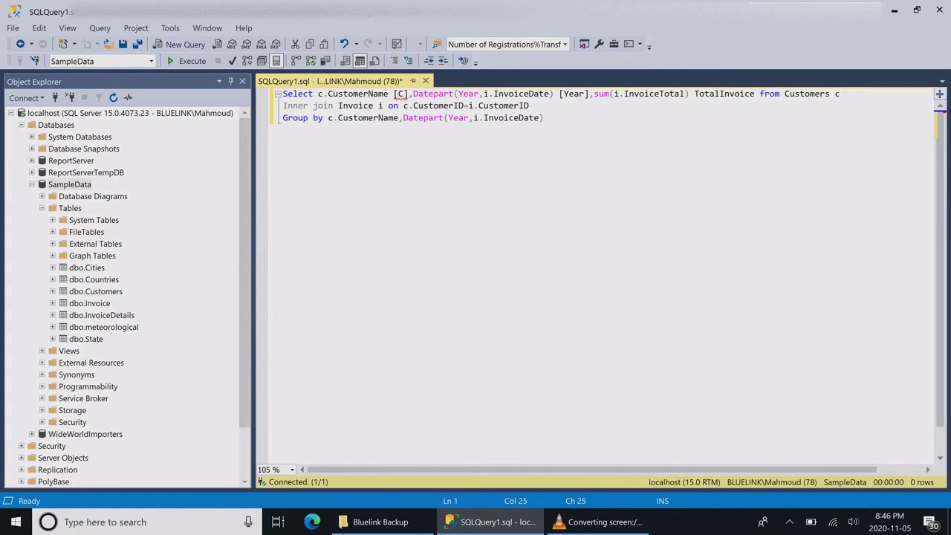
pyautogui.write('Name')
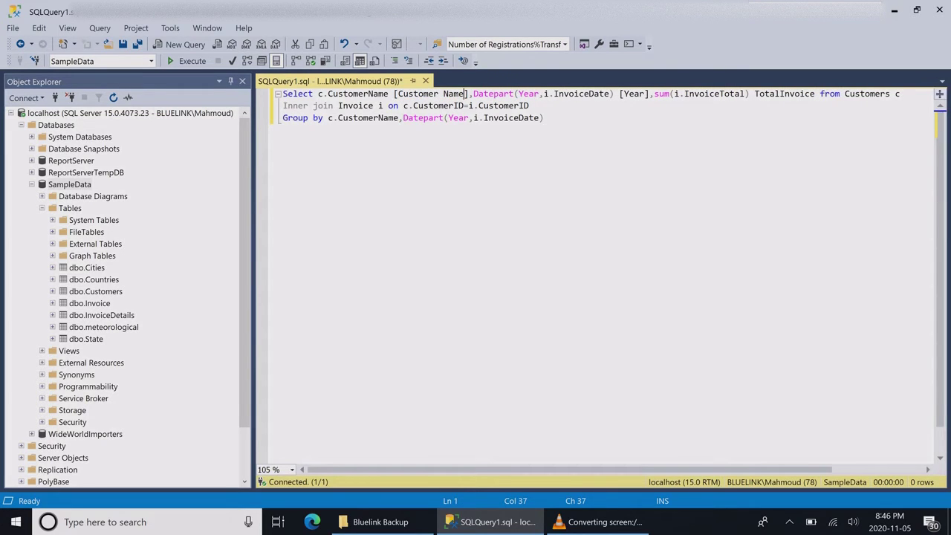
pyautogui.press('F5')
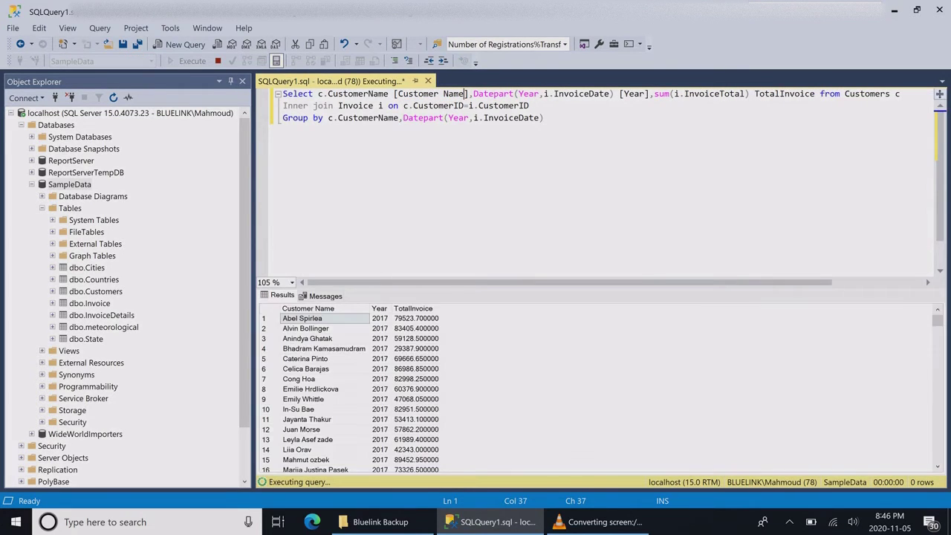
# Add an Order by line with [Customer Name],Datepart(Year,i.InvoiceDate) below the grouping and execute the query.
pyautogui.click(544, 117)
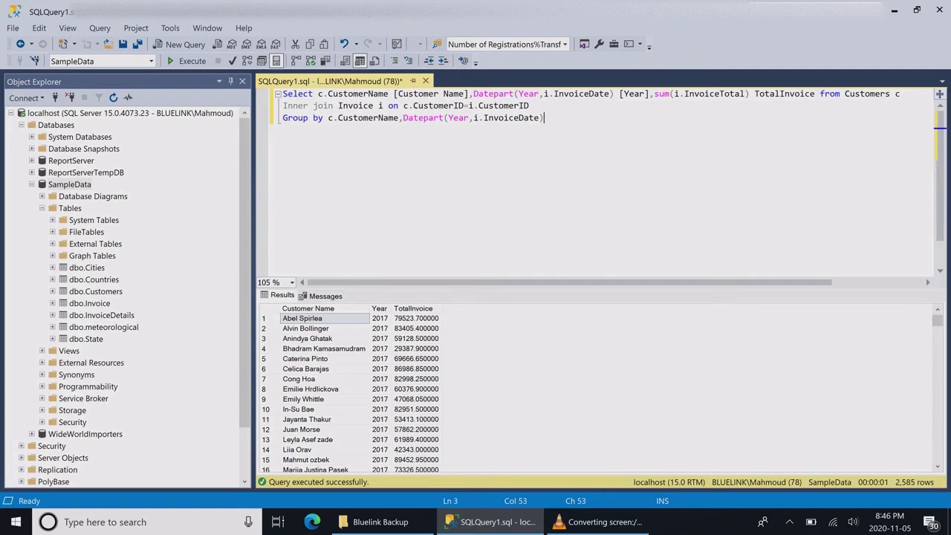
pyautogui.press('Return')
pyautogui.write('Order y')
pyautogui.press('BackSpace')
pyautogui.press('BackSpace')
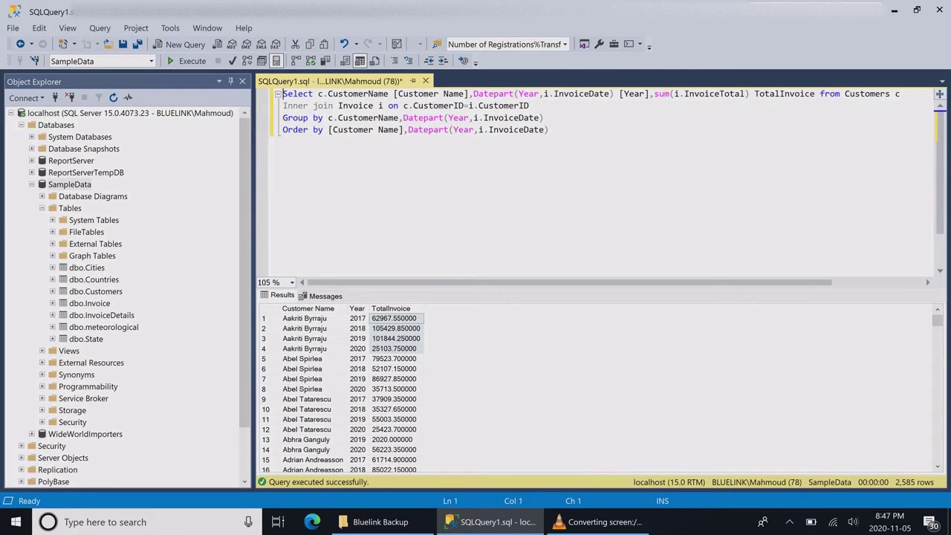
pyautogui.press('Return')
pyautogui.press('Return')
pyautogui.press('Up')
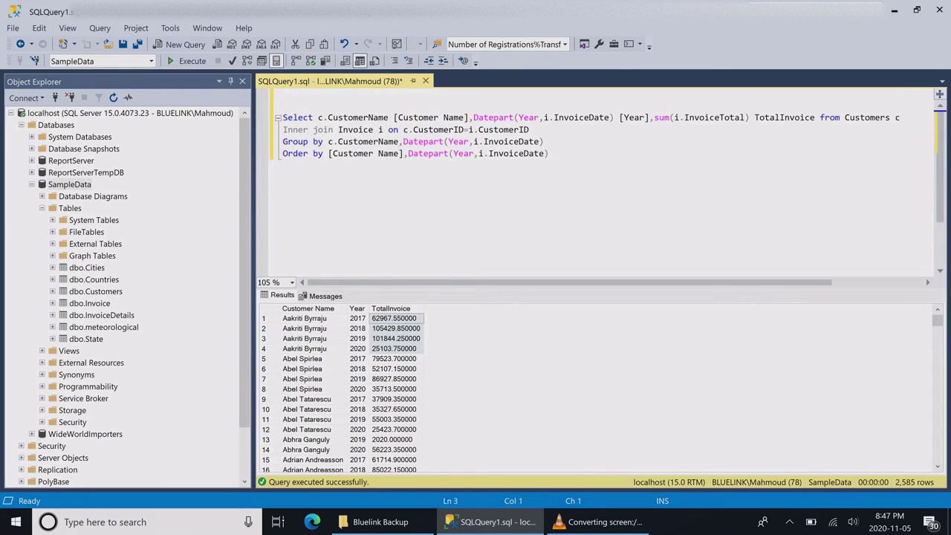
pyautogui.press('Up')
pyautogui.write('Declare @Number')
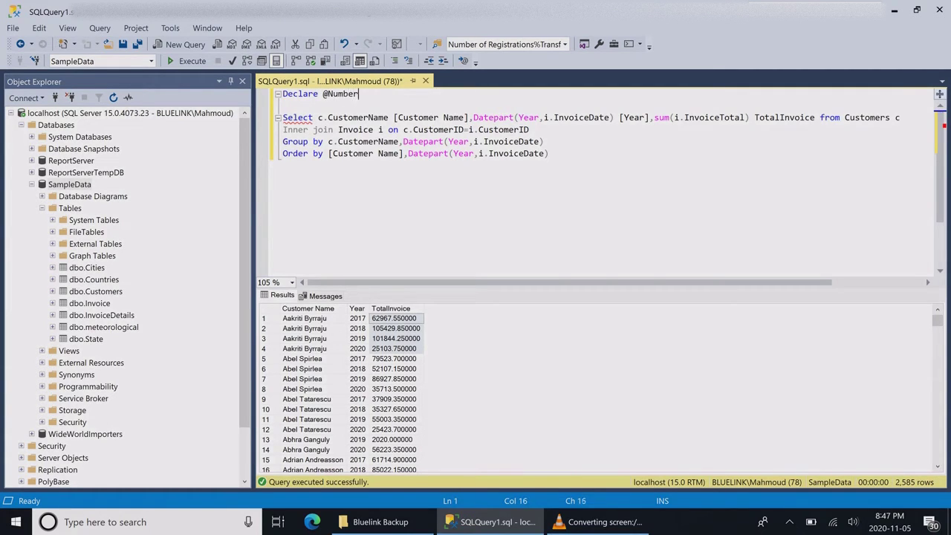
pyautogui.write('OfYears numeric')
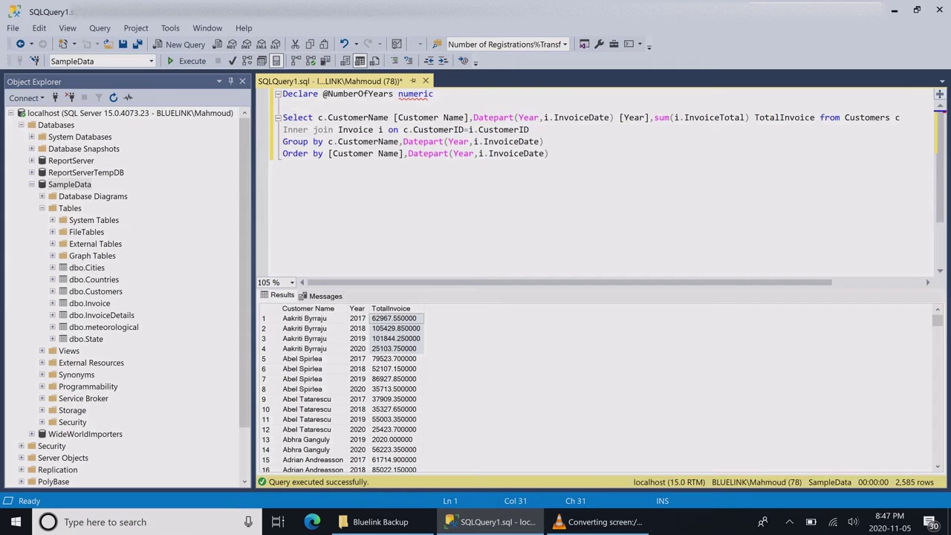
pyautogui.press('Return')
pyautogui.press('Return')
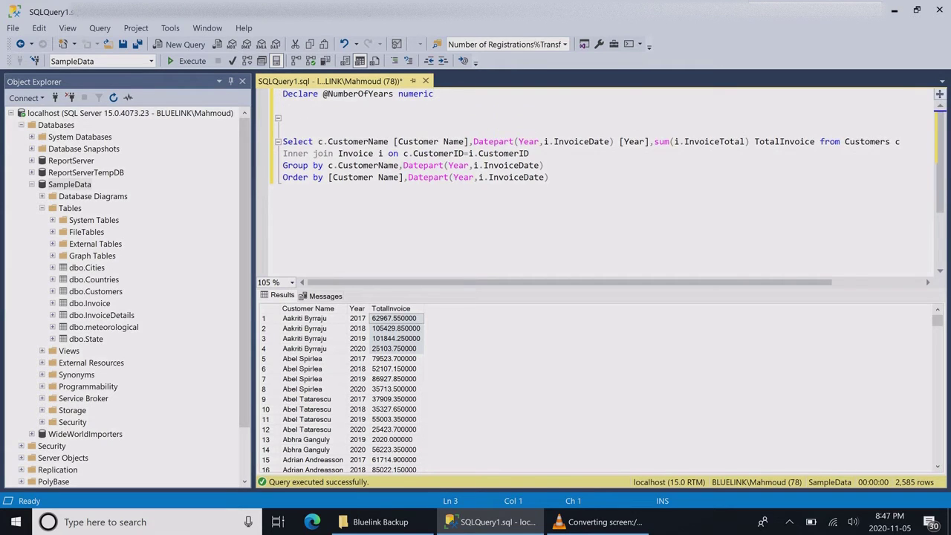
pyautogui.click(433, 94)
pyautogui.write('=4')
pyautogui.press('Down')
pyautogui.press('Down')
# Add a Where line below the Inner join and copy Datepart(Year,i.InvoiceDate) into it from the select list.
pyautogui.click(450, 153)
pyautogui.click(520, 153)
pyautogui.press('End')
pyautogui.press('Return')
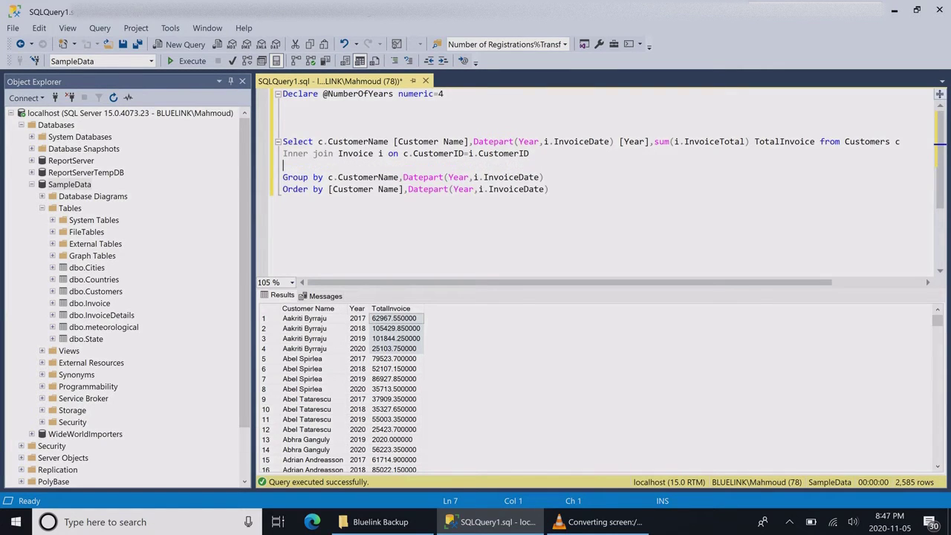
pyautogui.write('Where')
pyautogui.moveTo(473, 141); pyautogui.dragTo(284, 129)
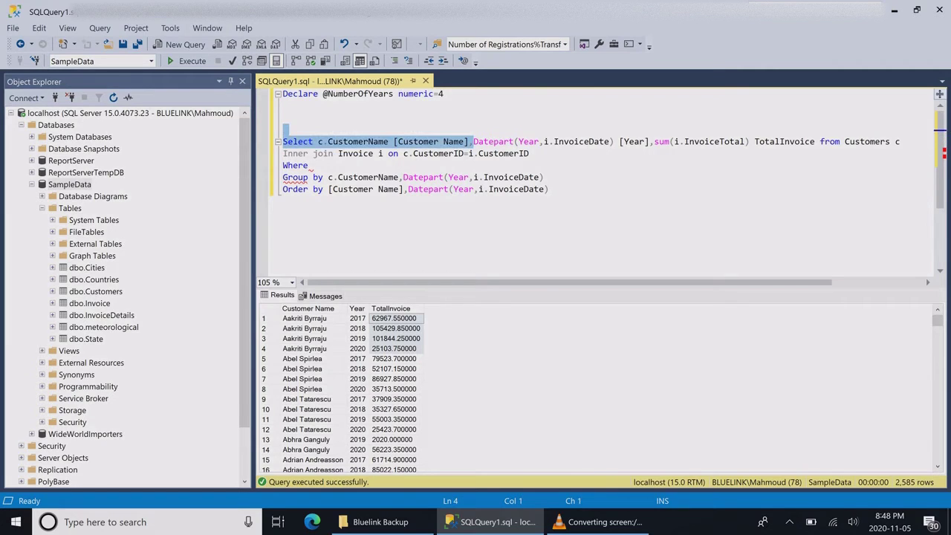
pyautogui.moveTo(473, 141); pyautogui.dragTo(615, 141)
pyautogui.press('Down')
pyautogui.press('Down')
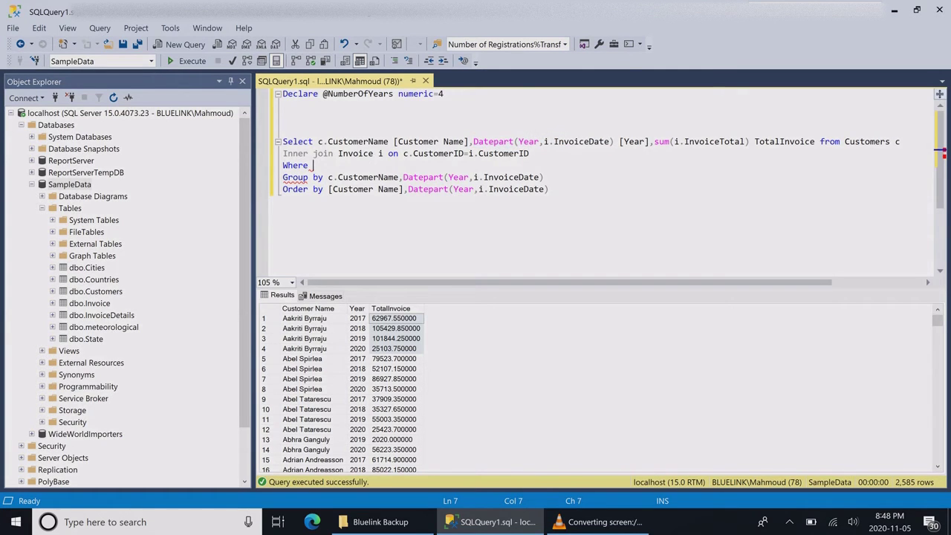
pyautogui.hotkey('ctrl', 'v')
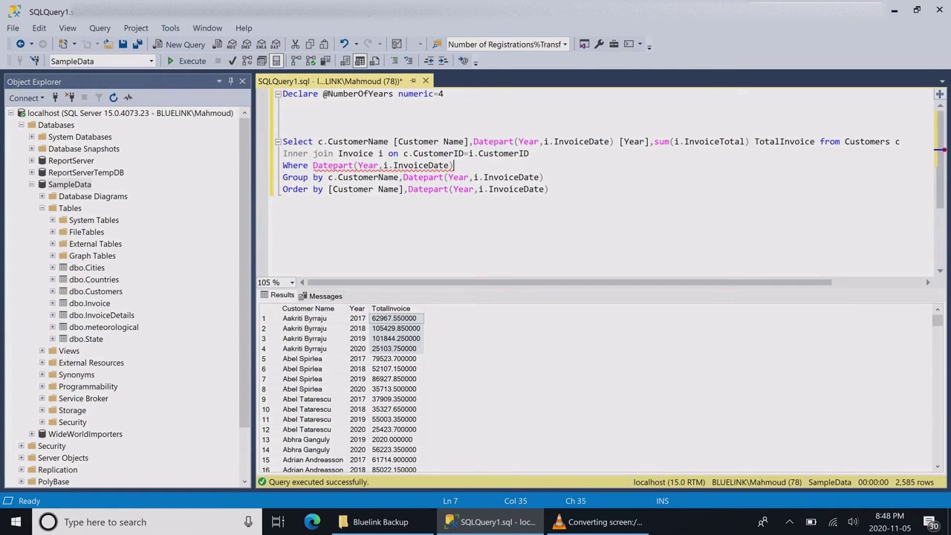
pyautogui.write('>=datepart')
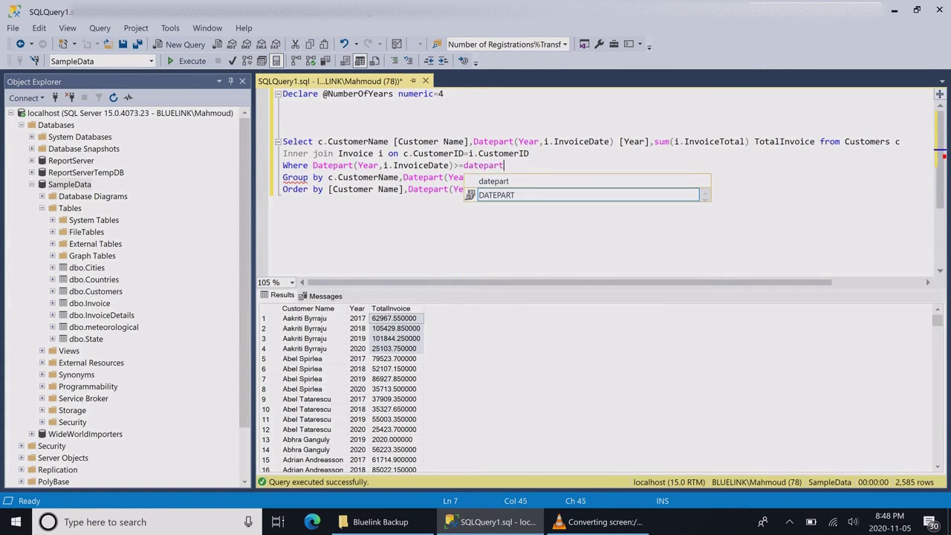
pyautogui.write('(Y')
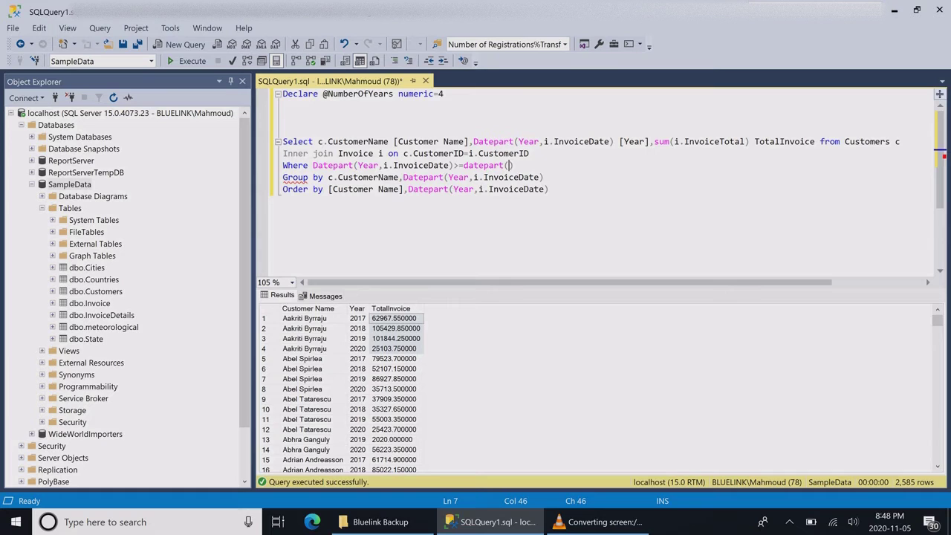
pyautogui.write('ear,getd')
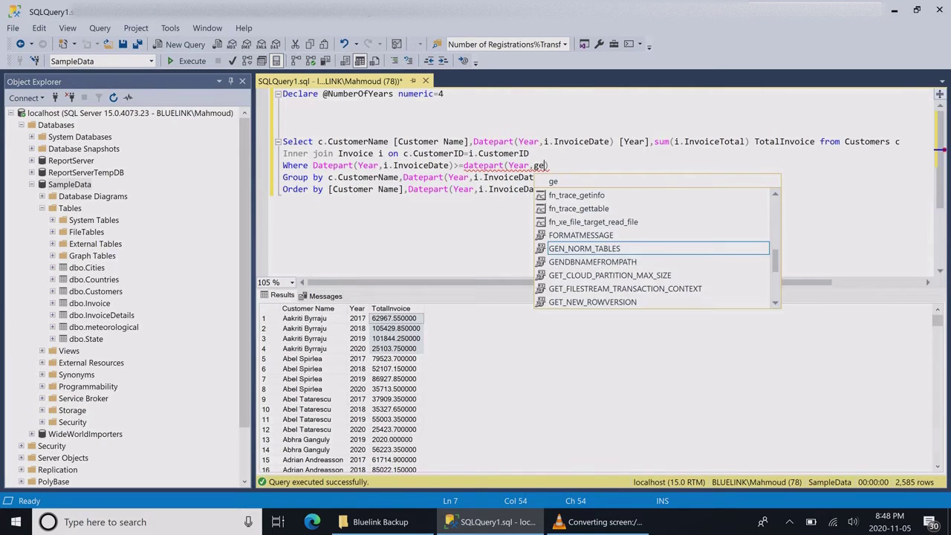
pyautogui.write('ate')
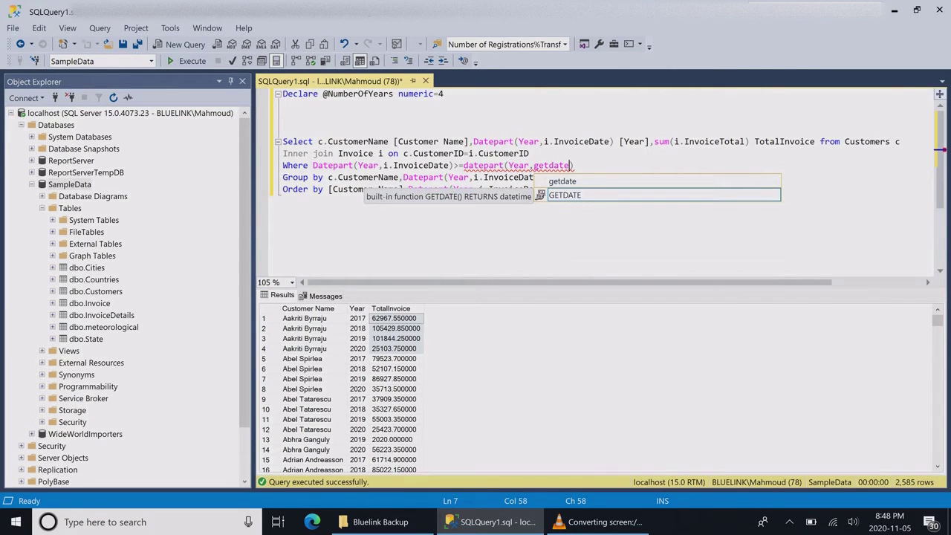
pyautogui.write('())')
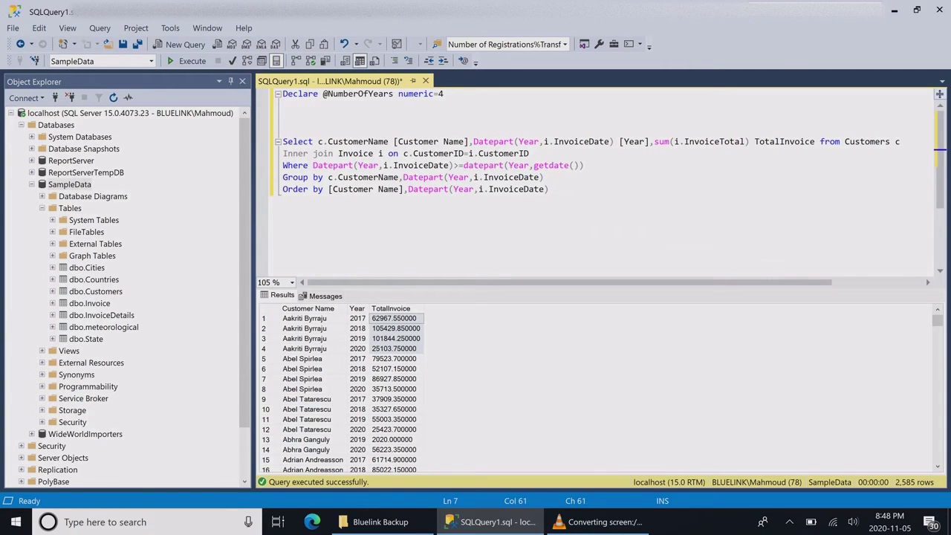
pyautogui.write('-@num')
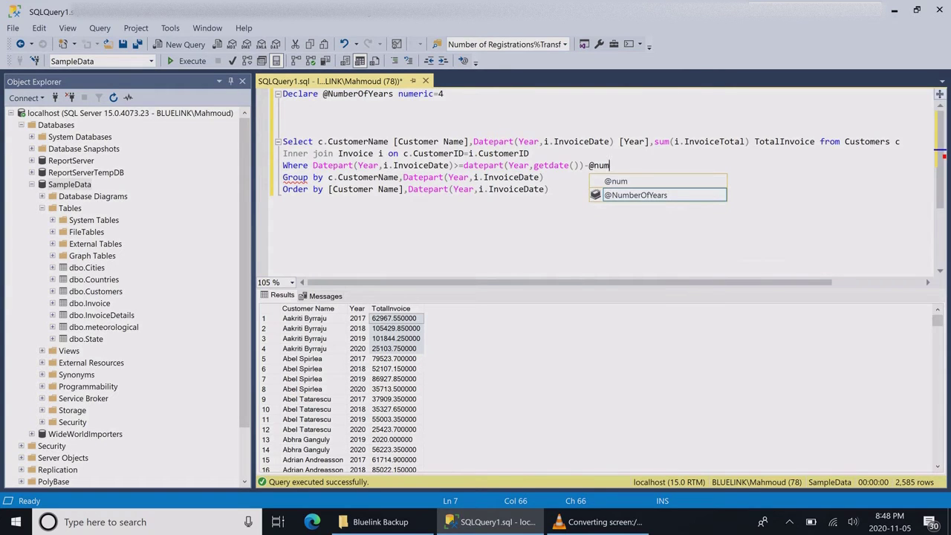
pyautogui.press('Down')
pyautogui.press('Tab')
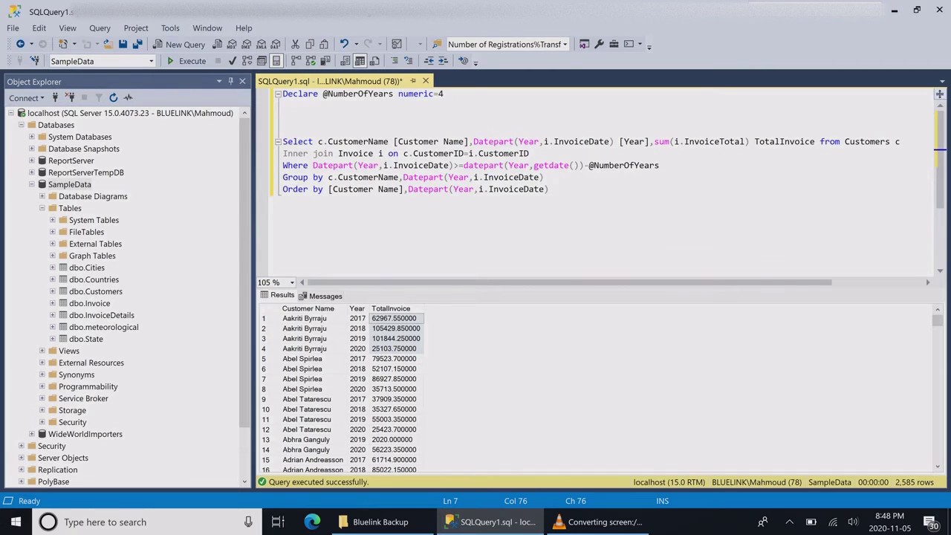
# Execute the filtered query and check the years returned for the first customer.
pyautogui.press('F5')
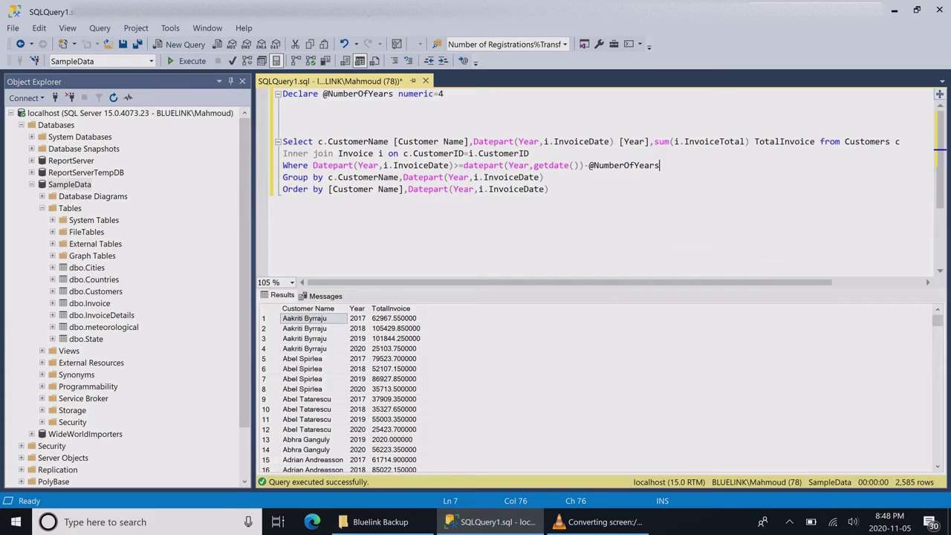
pyautogui.click(357, 348)
pyautogui.click(357, 339)
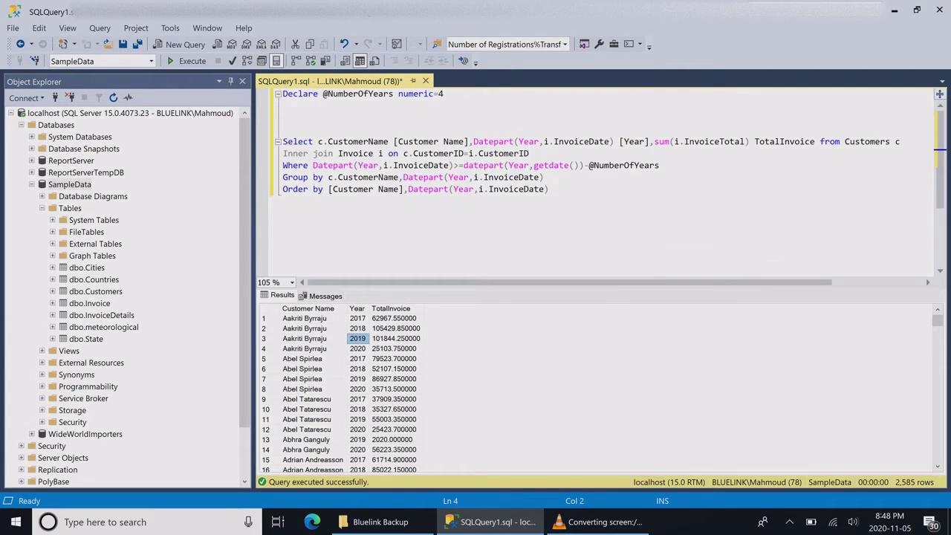
pyautogui.click(357, 328)
pyautogui.click(357, 318)
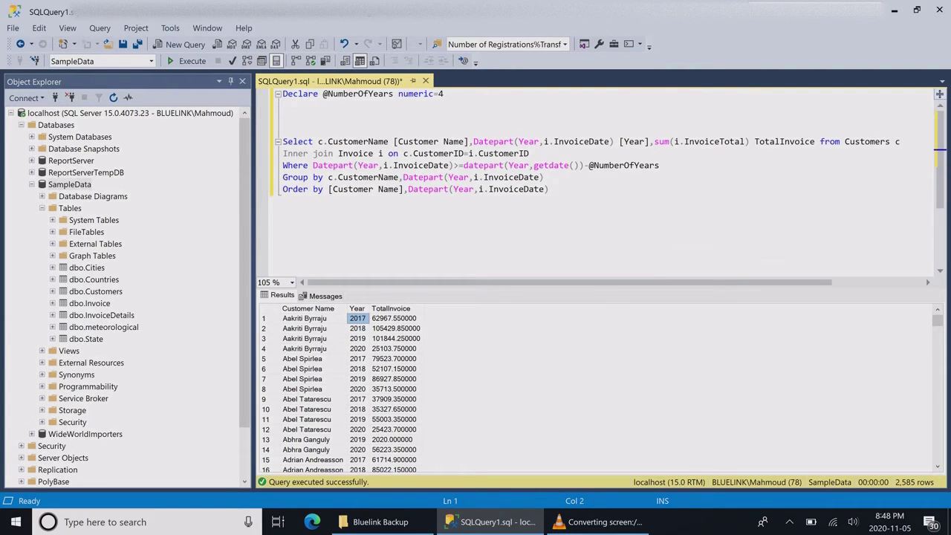
pyautogui.click(442, 94)
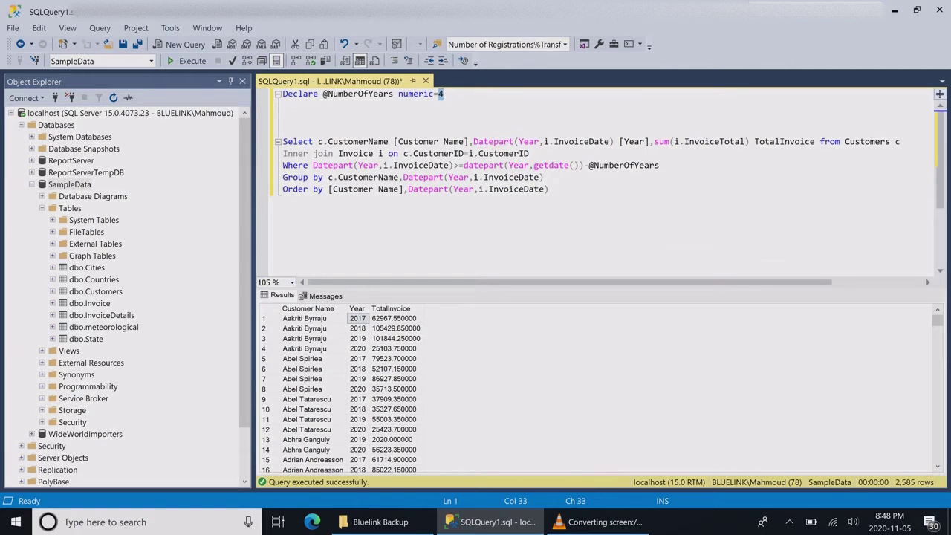
pyautogui.write('3')
pyautogui.click(187, 61)
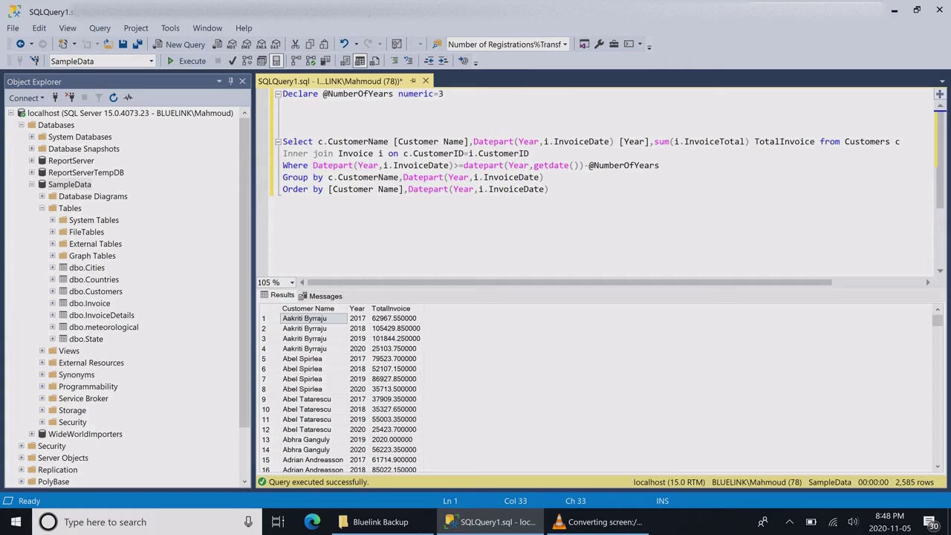
pyautogui.click(357, 349)
pyautogui.click(357, 339)
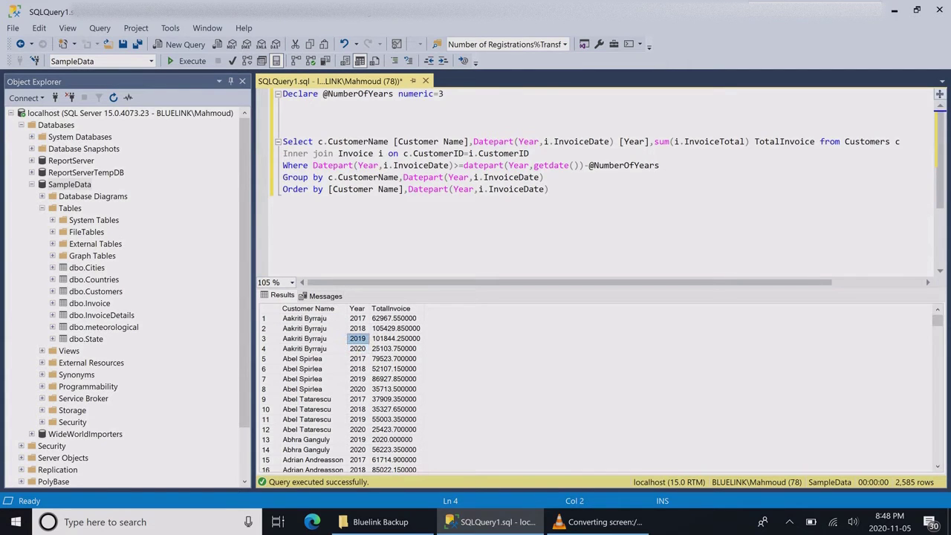
pyautogui.click(357, 328)
pyautogui.click(357, 319)
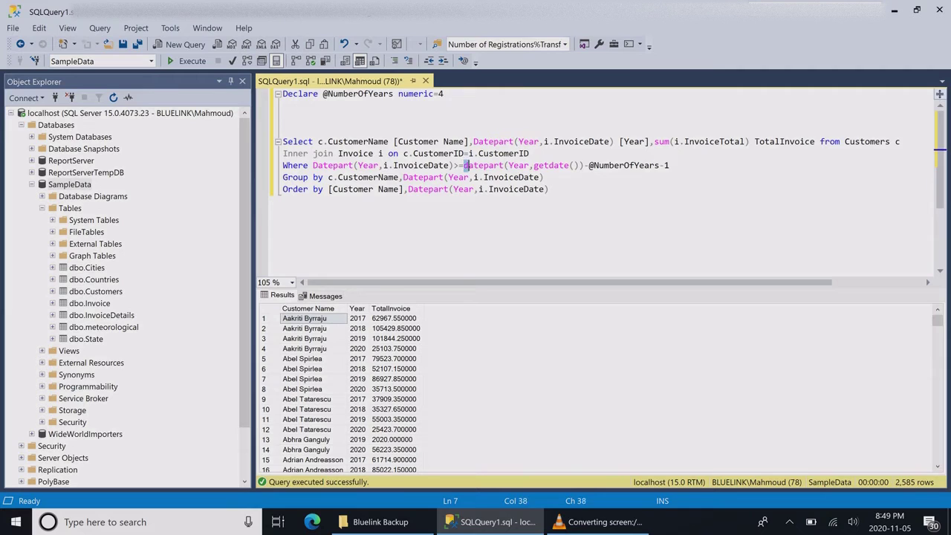
pyautogui.doubleClick(483, 165)
pyautogui.hotkey('shift', 'Right')
pyautogui.hotkey('shift', 'Right')
pyautogui.hotkey('shift', 'Right')
pyautogui.hotkey('shift', 'Right')
pyautogui.hotkey('shift', 'Right')
pyautogui.hotkey('shift', 'Right')
pyautogui.hotkey('shift', 'Right')
pyautogui.hotkey('shift', 'Right')
pyautogui.hotkey('shift', 'Right')
pyautogui.hotkey('shift', 'Right')
pyautogui.hotkey('shift', 'Right')
pyautogui.hotkey('shift', 'Right')
pyautogui.hotkey('shift', 'Right')
pyautogui.hotkey('shift', 'Right')
pyautogui.hotkey('shift', 'Right')
pyautogui.hotkey('shift', 'Right')
pyautogui.hotkey('shift', 'Right')
pyautogui.hotkey('shift', 'Right')
pyautogui.hotkey('shift', 'Right')
pyautogui.hotkey('shift', 'Right')
pyautogui.hotkey('ctrl', 'c')
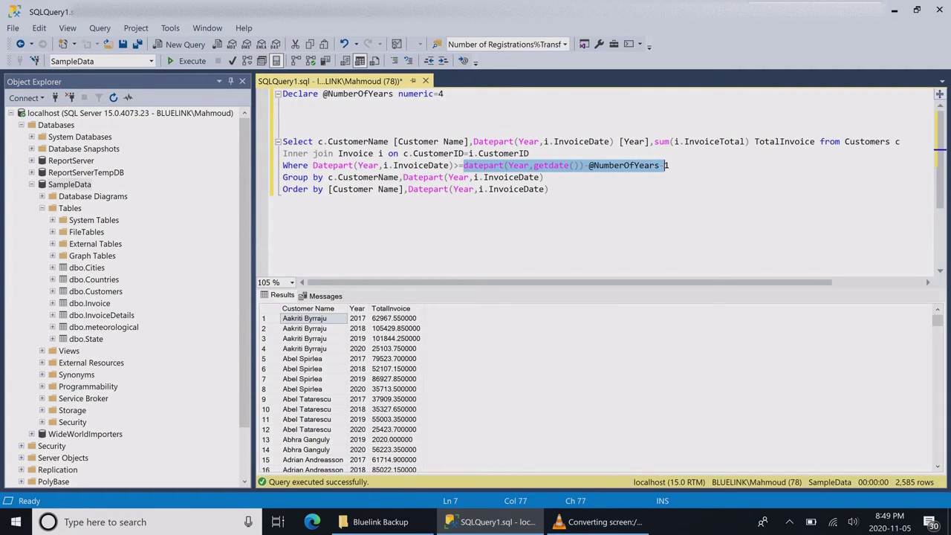
pyautogui.press('Up')
pyautogui.press('Up')
pyautogui.press('Up')
pyautogui.press('Up')
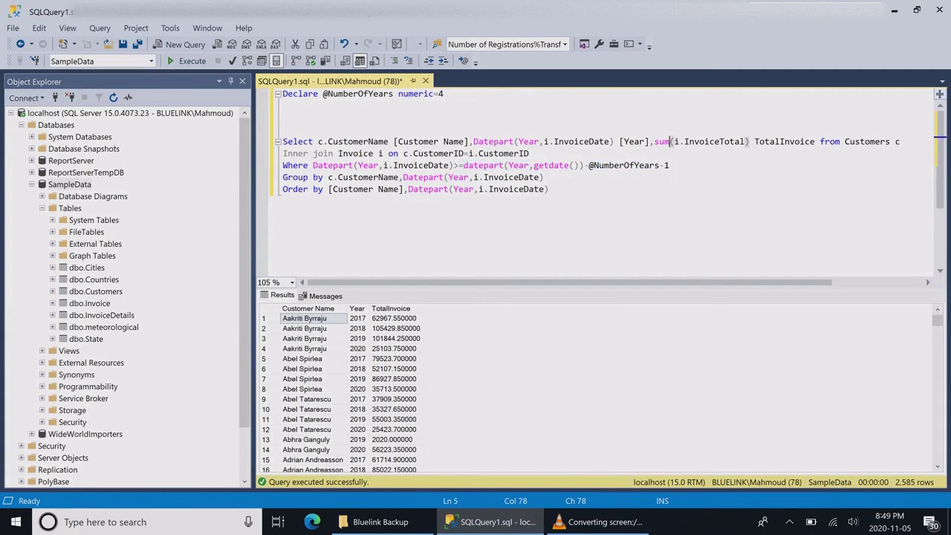
pyautogui.write('select')
pyautogui.hotkey('ctrl', 'v')
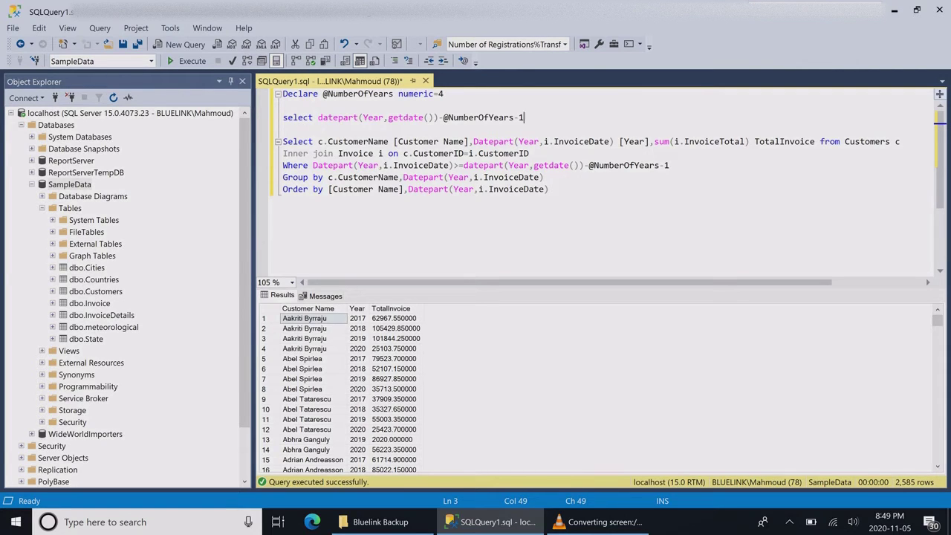
# Execute only the variable declaration and the test select to check the calculated start year.
pyautogui.hotkey('shift', 'Left')
pyautogui.hotkey('shift', 'Left')
pyautogui.hotkey('shift', 'Left')
pyautogui.hotkey('shift', 'Left')
pyautogui.hotkey('shift', 'Left')
pyautogui.hotkey('shift', 'Left')
pyautogui.hotkey('shift', 'Left')
pyautogui.hotkey('shift', 'Left')
pyautogui.hotkey('shift', 'Left')
pyautogui.hotkey('shift', 'Left')
pyautogui.hotkey('shift', 'Left')
pyautogui.hotkey('shift', 'Left')
pyautogui.hotkey('shift', 'Left')
pyautogui.hotkey('shift', 'Left')
pyautogui.hotkey('shift', 'Left')
pyautogui.hotkey('shift', 'Left')
pyautogui.hotkey('shift', 'Left')
pyautogui.hotkey('shift', 'Left')
pyautogui.hotkey('shift', 'Left')
pyautogui.hotkey('shift', 'Left')
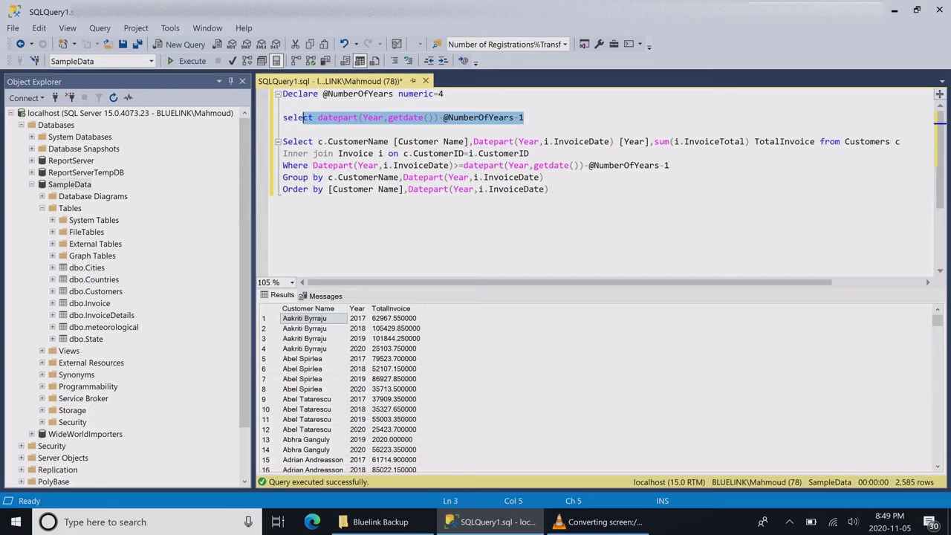
pyautogui.hotkey('shift', 'Left')
pyautogui.hotkey('shift', 'Left')
pyautogui.hotkey('shift', 'Left')
pyautogui.hotkey('shift', 'Left')
pyautogui.hotkey('shift', 'Up')
pyautogui.hotkey('shift', 'Up')
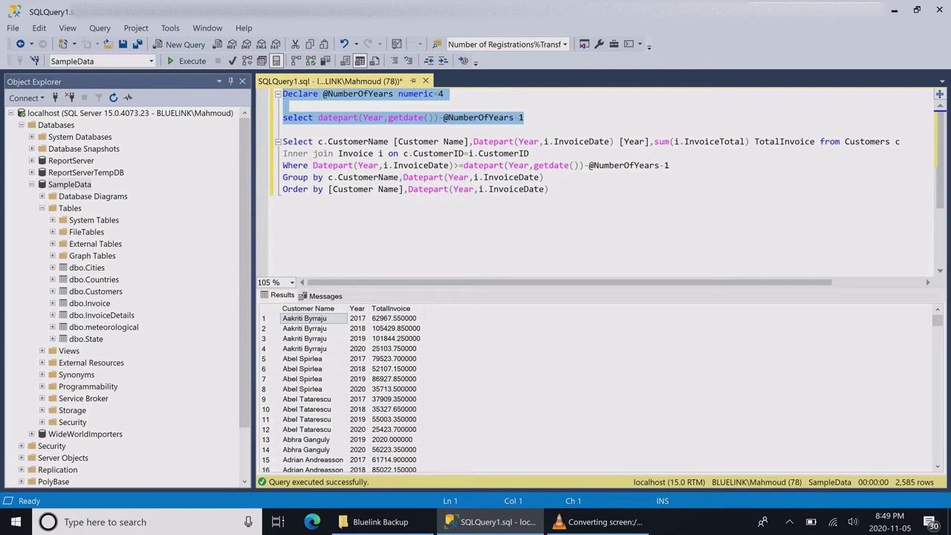
pyautogui.click(187, 61)
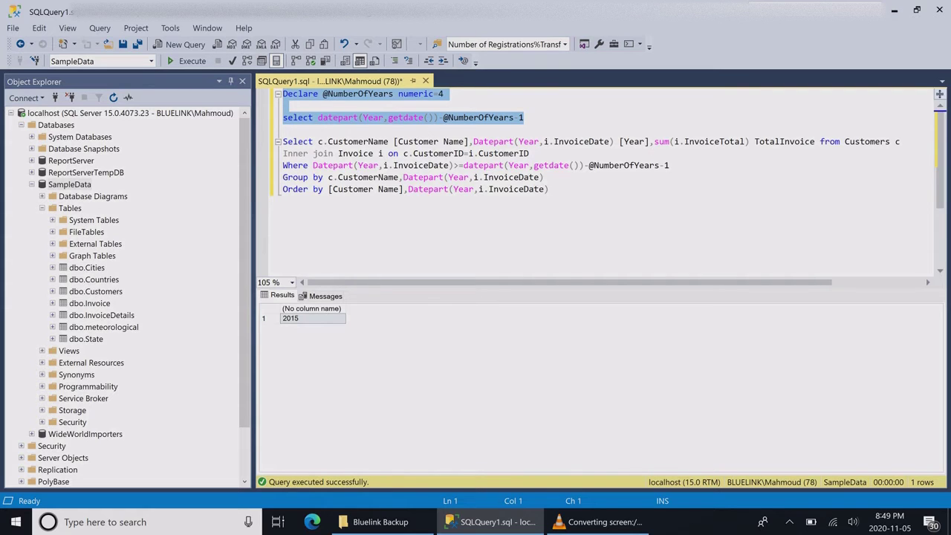
# Remove the -1 from the test select and execute it together with the variable declaration only.
pyautogui.click(526, 118)
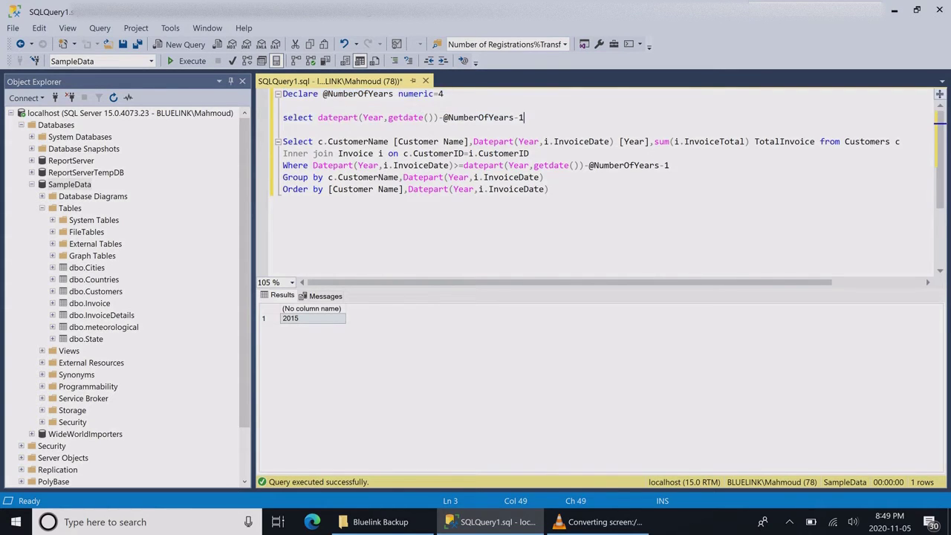
pyautogui.hotkey('shift', 'Left')
pyautogui.hotkey('shift', 'Left')
pyautogui.press('BackSpace')
pyautogui.hotkey('shift', 'Left')
pyautogui.hotkey('shift', 'Left')
pyautogui.hotkey('shift', 'Left')
pyautogui.hotkey('shift', 'Left')
pyautogui.hotkey('shift', 'Left')
pyautogui.hotkey('shift', 'Left')
pyautogui.hotkey('shift', 'Left')
pyautogui.hotkey('shift', 'Left')
pyautogui.hotkey('shift', 'Left')
pyautogui.hotkey('shift', 'Left')
pyautogui.hotkey('shift', 'Left')
pyautogui.hotkey('shift', 'Left')
pyautogui.hotkey('shift', 'Left')
pyautogui.hotkey('shift', 'Left')
pyautogui.hotkey('shift', 'Left')
pyautogui.hotkey('shift', 'Left')
pyautogui.hotkey('shift', 'Left')
pyautogui.hotkey('shift', 'Left')
pyautogui.hotkey('shift', 'Left')
pyautogui.hotkey('shift', 'Left')
pyautogui.hotkey('shift', 'Left')
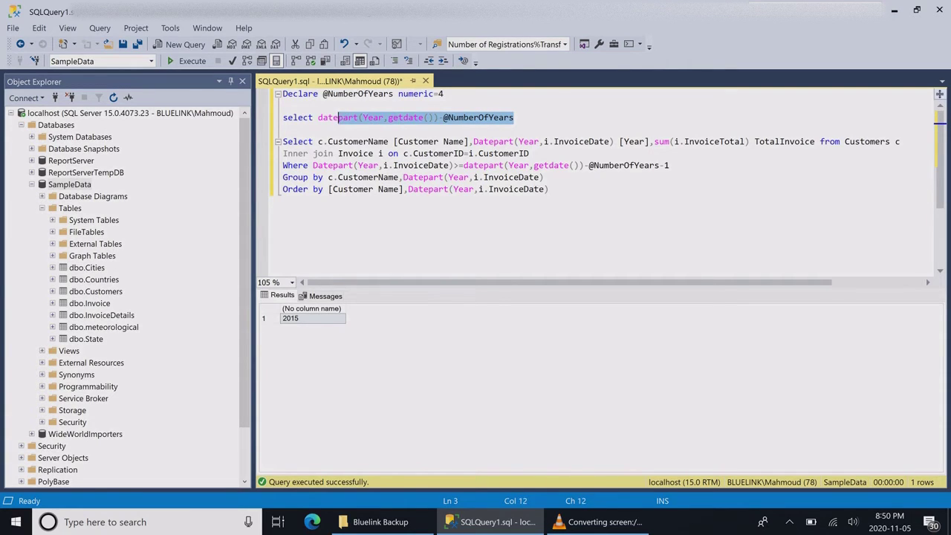
pyautogui.hotkey('shift', 'Left')
pyautogui.hotkey('shift', 'Left')
pyautogui.hotkey('shift', 'Left')
pyautogui.hotkey('shift', 'Left')
pyautogui.hotkey('shift', 'Left')
pyautogui.hotkey('shift', 'Left')
pyautogui.hotkey('shift', 'Left')
pyautogui.hotkey('shift', 'Left')
pyautogui.hotkey('shift', 'Left')
pyautogui.hotkey('shift', 'Left')
pyautogui.hotkey('shift', 'Left')
pyautogui.hotkey('shift', 'Left')
pyautogui.hotkey('shift', 'Left')
pyautogui.hotkey('shift', 'Left')
pyautogui.hotkey('shift', 'Left')
pyautogui.hotkey('shift', 'Left')
pyautogui.hotkey('shift', 'Left')
pyautogui.hotkey('shift', 'Left')
pyautogui.hotkey('shift', 'Left')
pyautogui.hotkey('shift', 'Left')
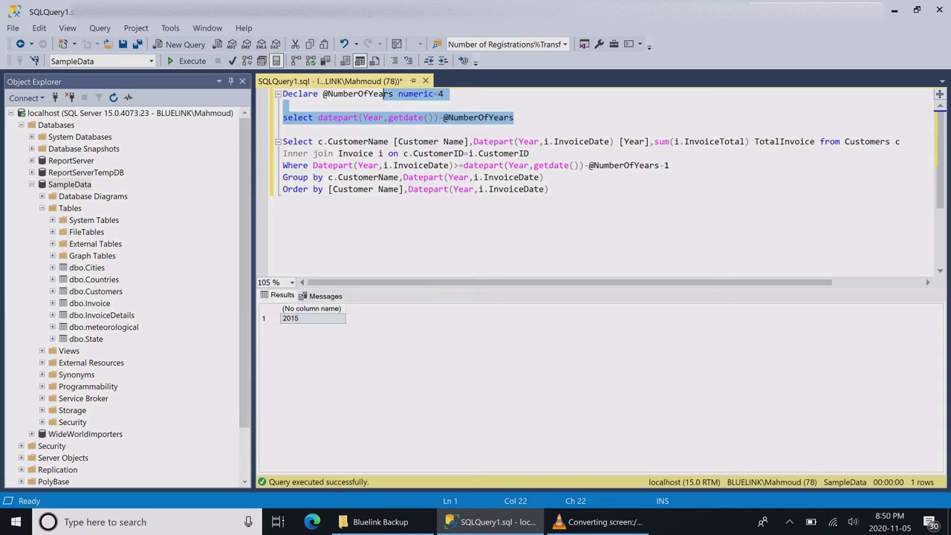
pyautogui.hotkey('shift', 'Left')
pyautogui.hotkey('shift', 'Left')
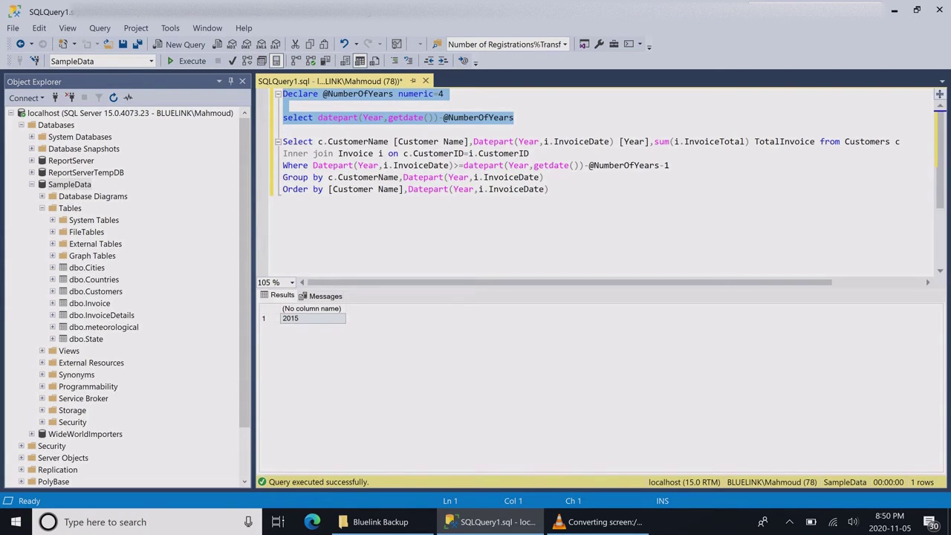
pyautogui.click(187, 60)
pyautogui.press('Down')
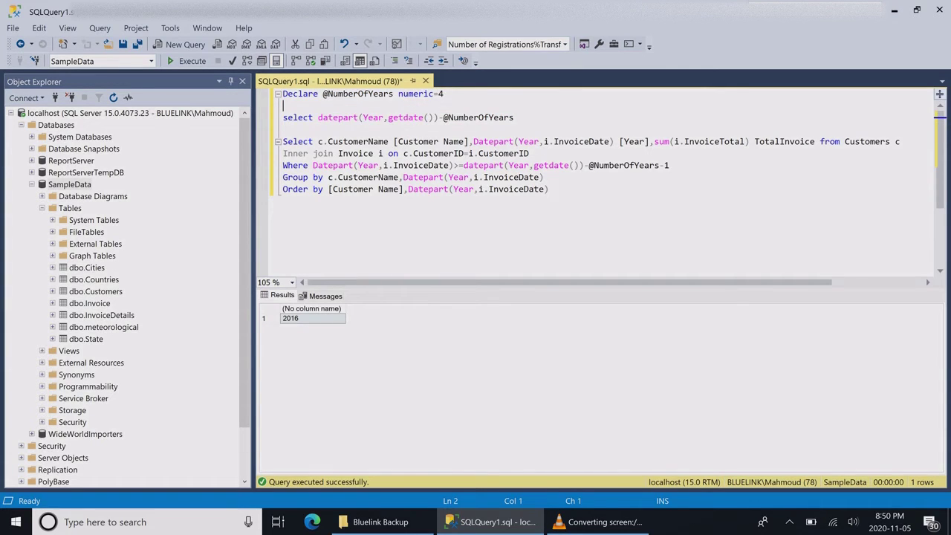
# Append +1 to the test select and execute it together with the variable declaration only.
pyautogui.press('Down')
pyautogui.press('End')
pyautogui.write('-1')
pyautogui.hotkey('shift', 'Left')
pyautogui.hotkey('shift', 'Left')
pyautogui.hotkey('shift', 'Left')
pyautogui.hotkey('shift', 'Left')
pyautogui.hotkey('shift', 'Left')
pyautogui.hotkey('shift', 'Left')
pyautogui.hotkey('shift', 'Left')
pyautogui.hotkey('shift', 'Left')
pyautogui.hotkey('shift', 'Left')
pyautogui.hotkey('shift', 'Left')
pyautogui.hotkey('shift', 'Left')
pyautogui.hotkey('shift', 'Left')
pyautogui.hotkey('shift', 'Left')
pyautogui.hotkey('shift', 'Left')
pyautogui.hotkey('shift', 'Left')
pyautogui.hotkey('shift', 'Left')
pyautogui.hotkey('shift', 'Left')
pyautogui.hotkey('shift', 'Left')
pyautogui.hotkey('shift', 'Left')
pyautogui.hotkey('shift', 'Left')
pyautogui.hotkey('shift', 'Left')
pyautogui.hotkey('shift', 'Left')
pyautogui.hotkey('shift', 'Left')
pyautogui.hotkey('shift', 'Left')
pyautogui.hotkey('shift', 'Left')
pyautogui.hotkey('shift', 'Left')
pyautogui.hotkey('shift', 'Left')
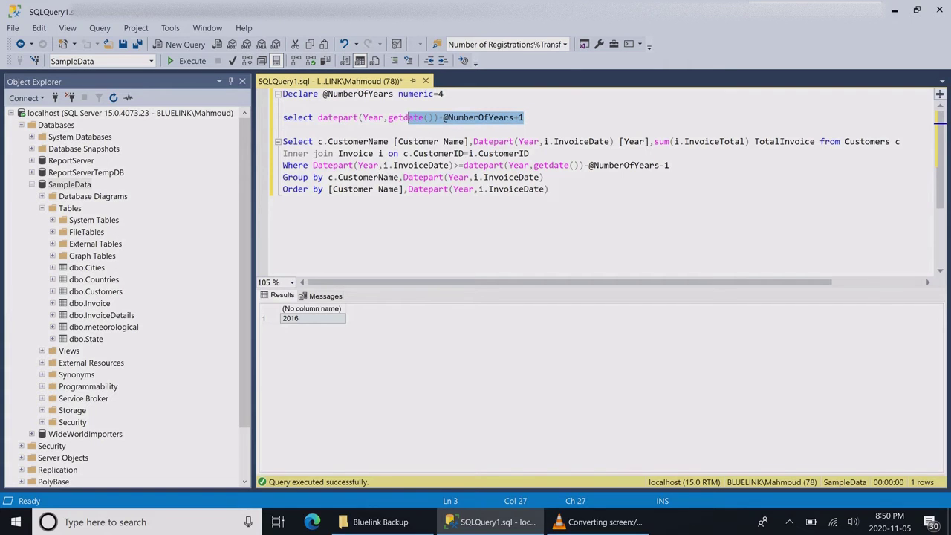
pyautogui.hotkey('shift', 'Up')
pyautogui.hotkey('shift', 'Up')
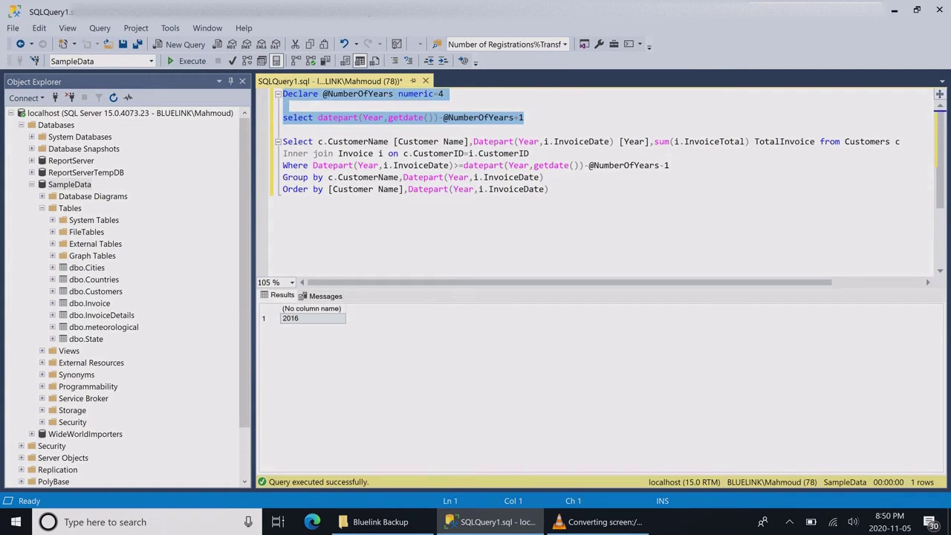
pyautogui.click(187, 61)
pyautogui.click(444, 94)
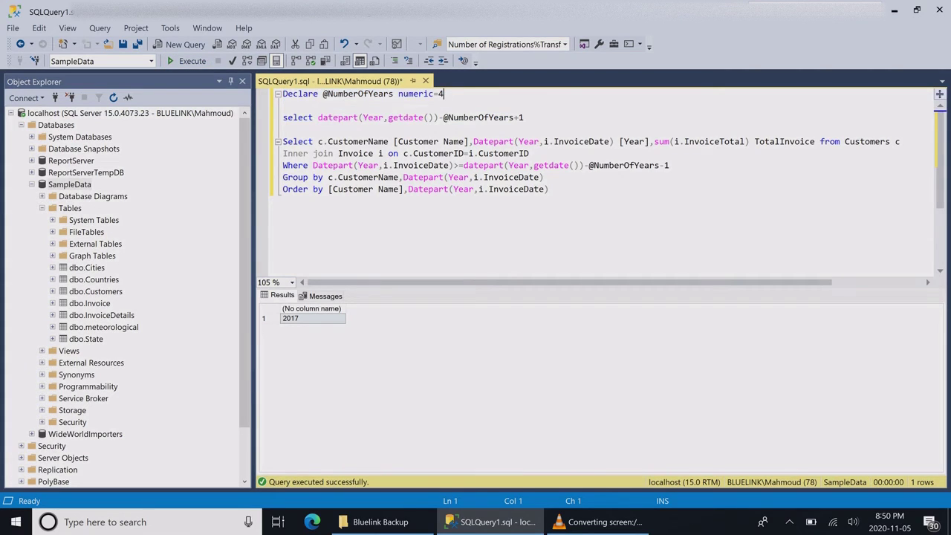
pyautogui.write('1')
pyautogui.click(524, 118)
pyautogui.moveTo(524, 117); pyautogui.dragTo(283, 93)
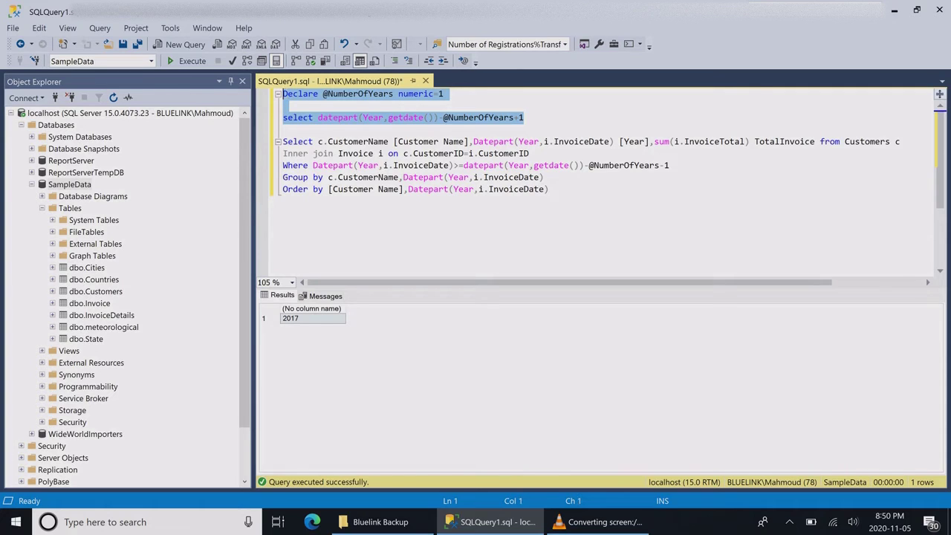
pyautogui.click(187, 60)
pyautogui.click(524, 117)
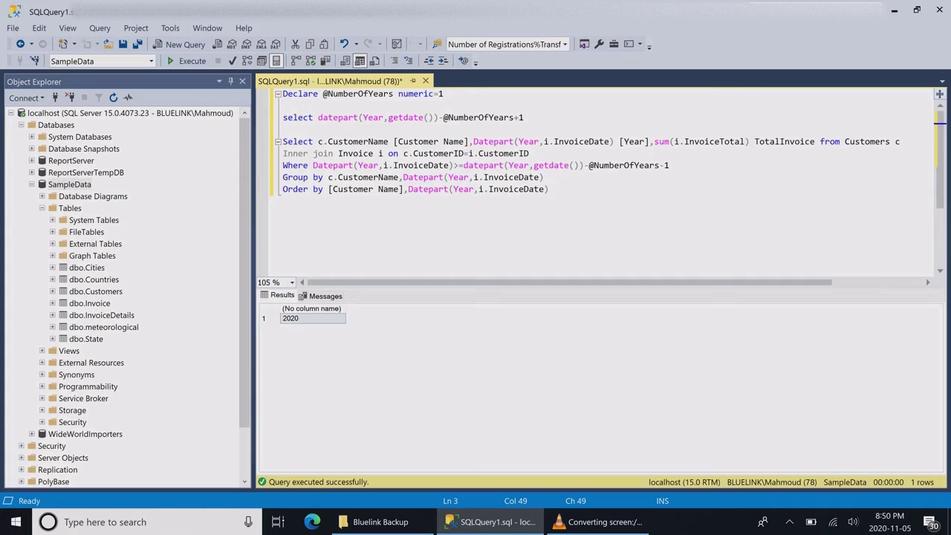
# Change the Where clause's -1 to +1, comment out the test select, and execute the whole query.
pyautogui.moveTo(524, 117); pyautogui.dragTo(283, 117)
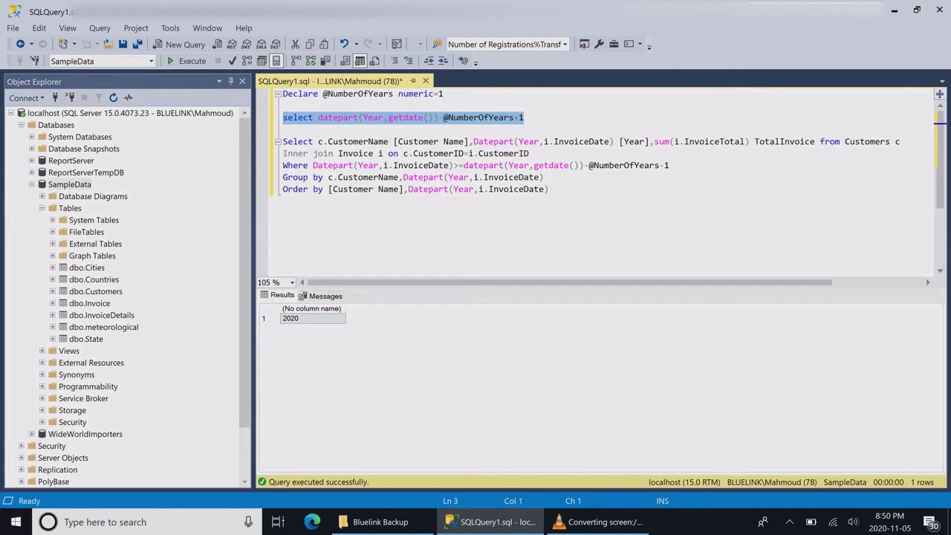
pyautogui.click(283, 117)
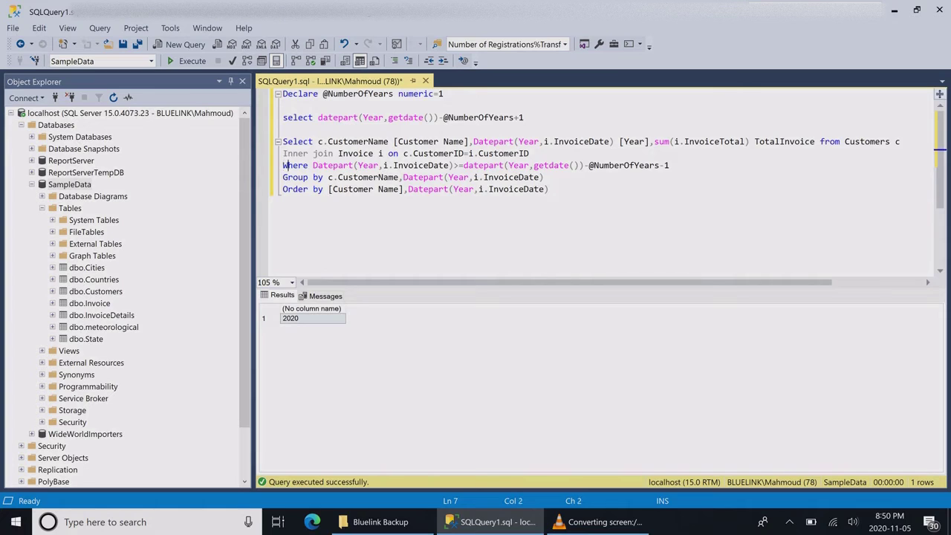
pyautogui.click(351, 165)
pyautogui.moveTo(463, 165); pyautogui.dragTo(665, 164)
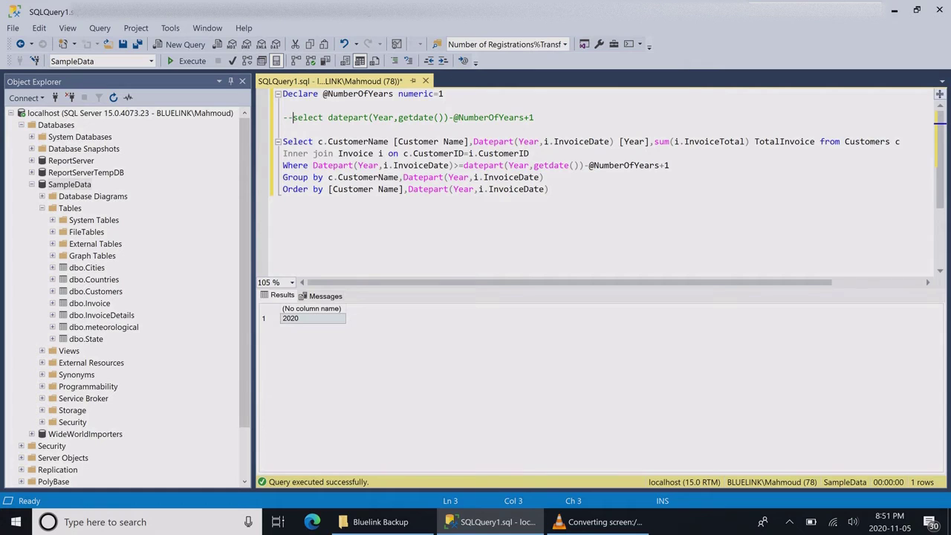
pyautogui.press('F5')
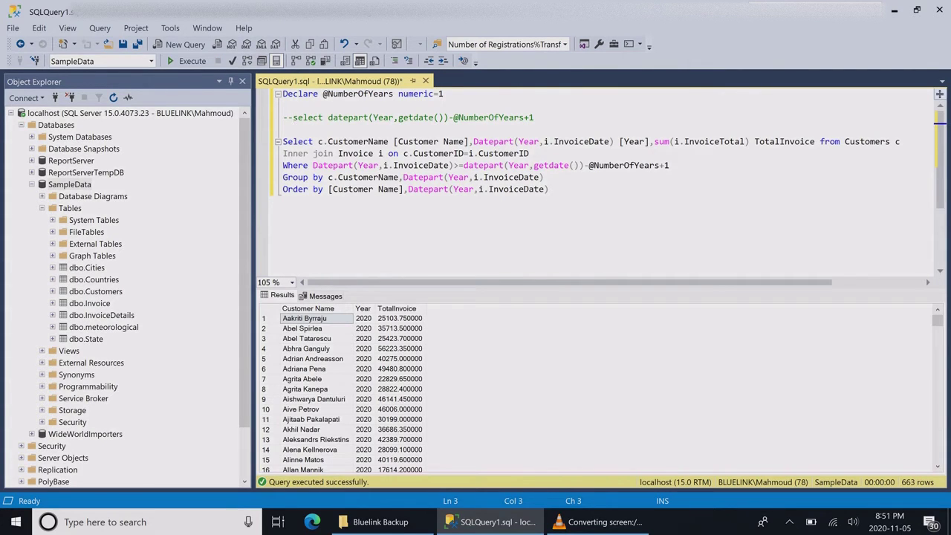
pyautogui.click(445, 95)
pyautogui.press('BackSpace')
pyautogui.write('4')
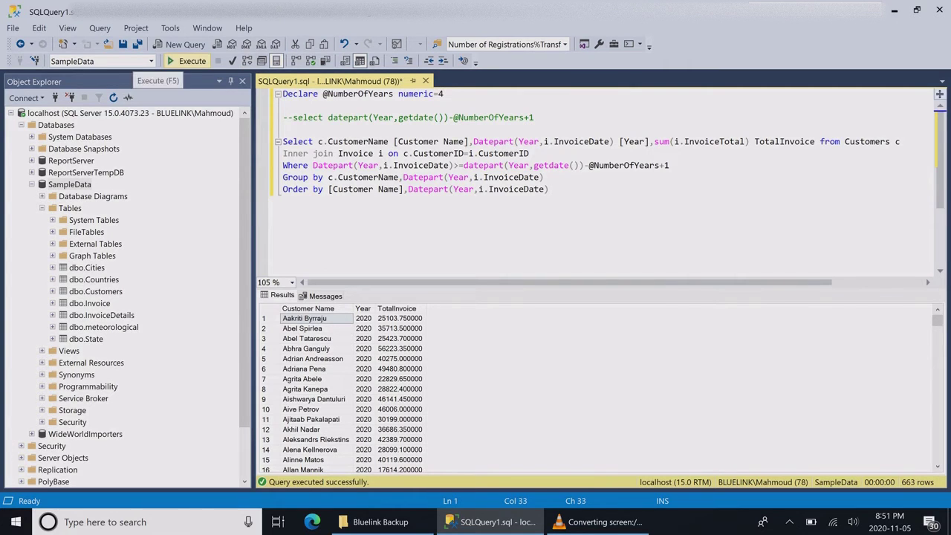
pyautogui.click(187, 63)
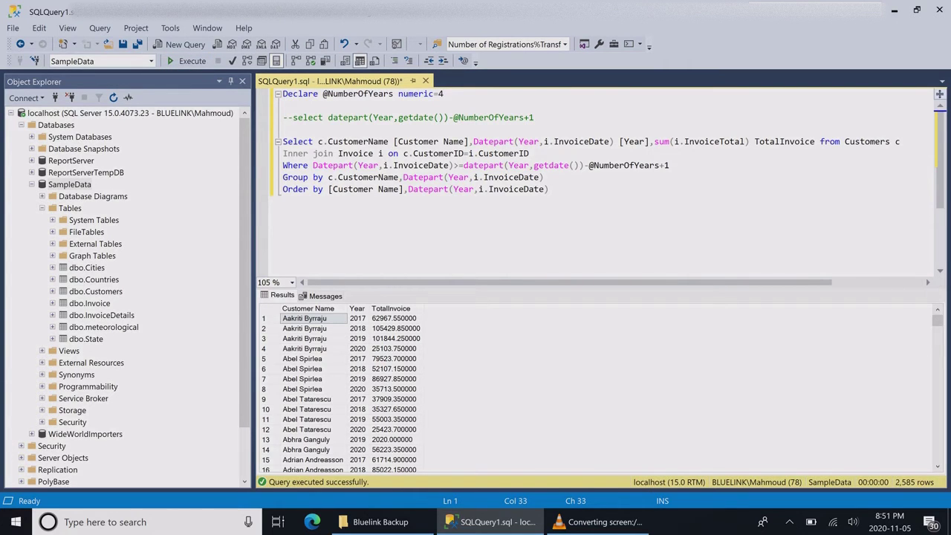
pyautogui.press('BackSpace')
pyautogui.write('2')
pyautogui.click(187, 63)
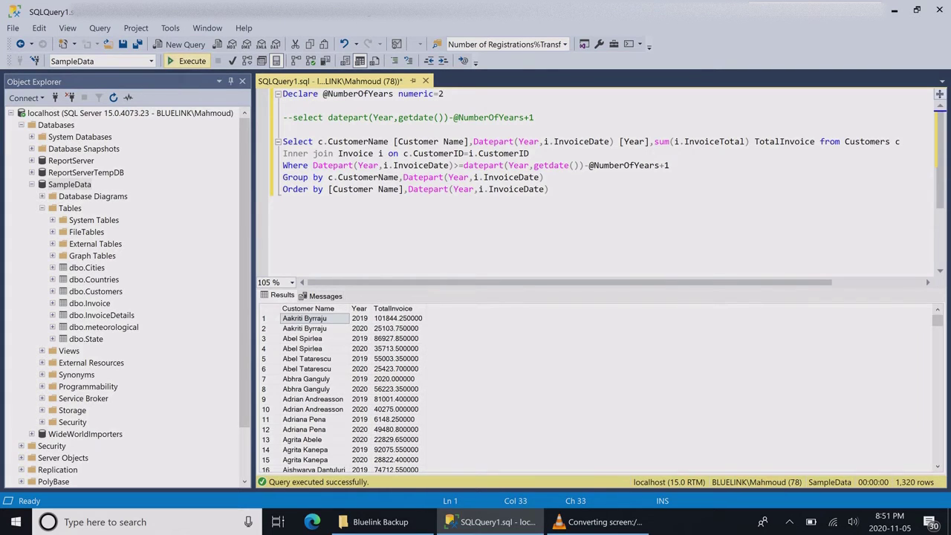
# Open the Reporting Services portal at localhost/reports/browse/ and create a new paginated report in Microsoft Report Builder.
pyautogui.write('localhost/reports/browse/')
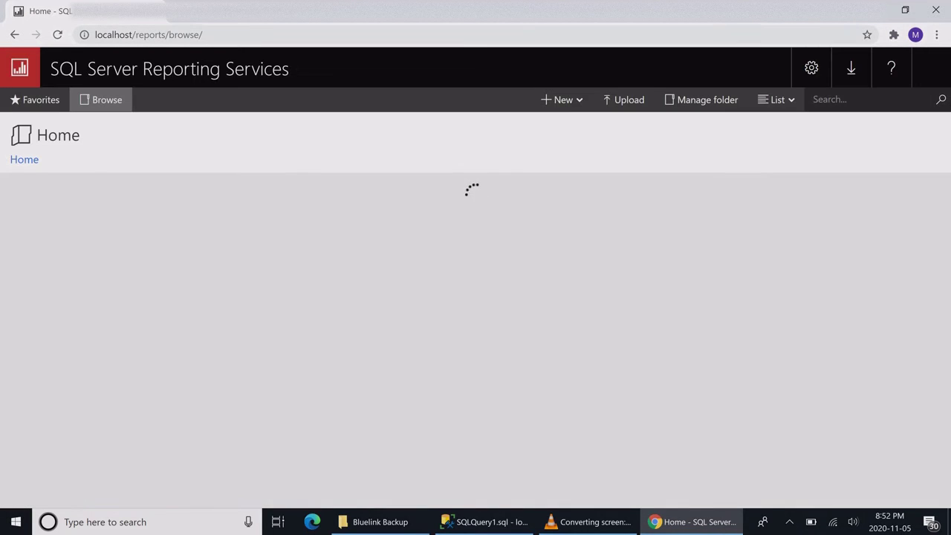
pyautogui.click(561, 99)
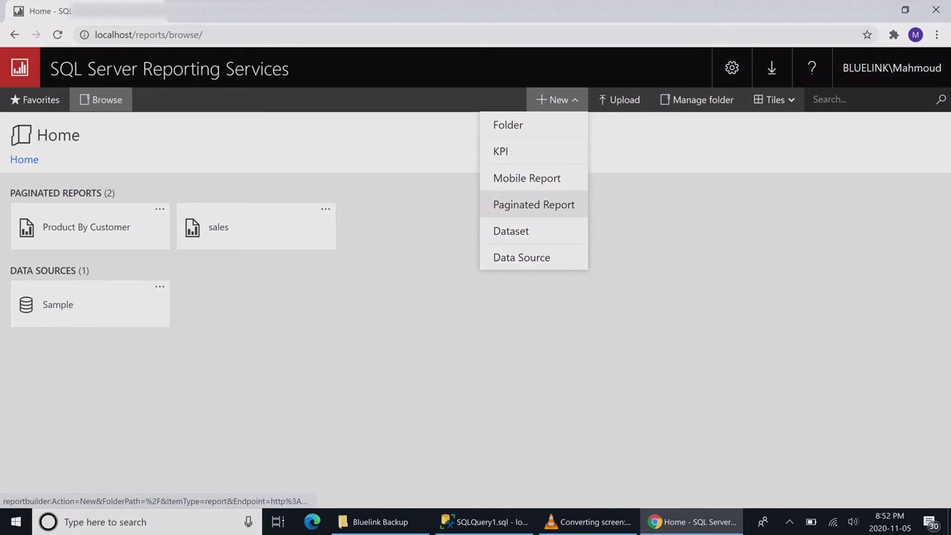
pyautogui.click(533, 205)
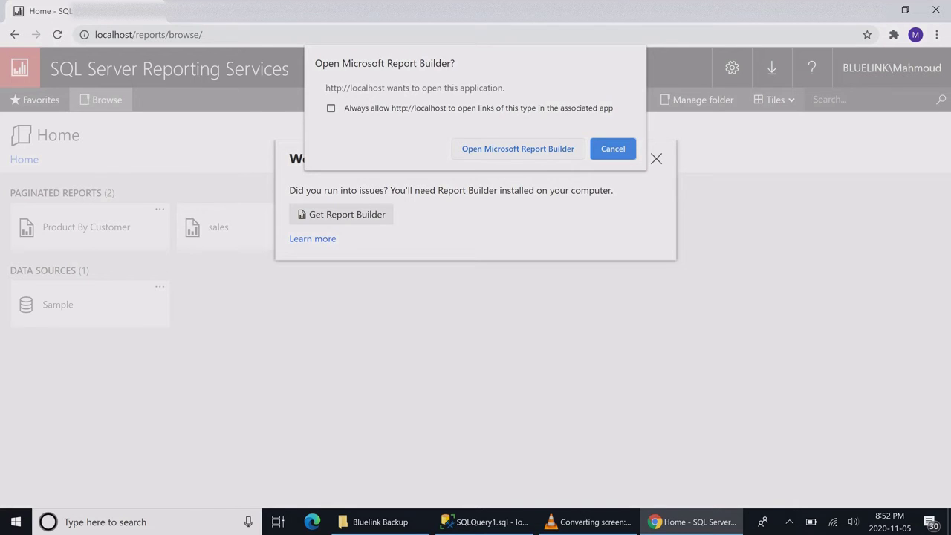
pyautogui.click(517, 148)
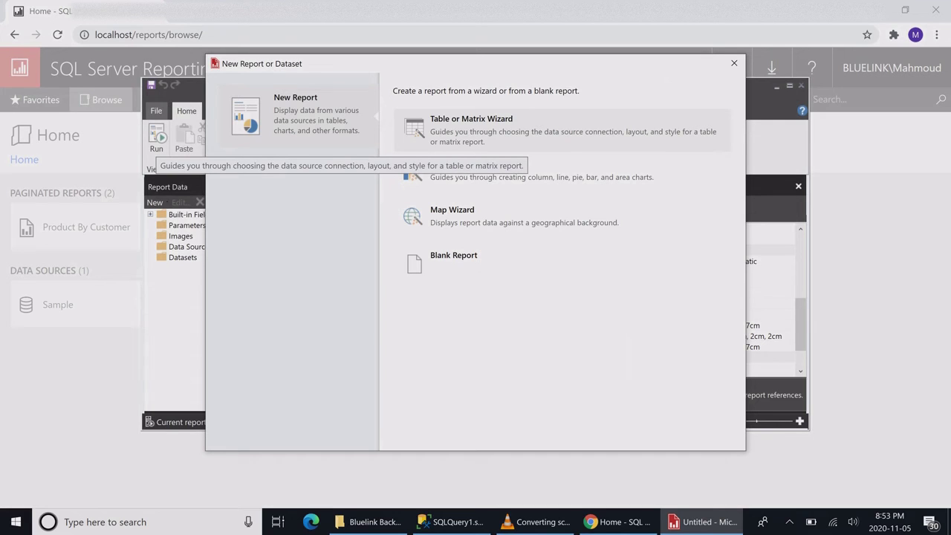
# Start the Table or Matrix Wizard with a newly created dataset and test the connection of the Sample data source.
pyautogui.click(518, 142)
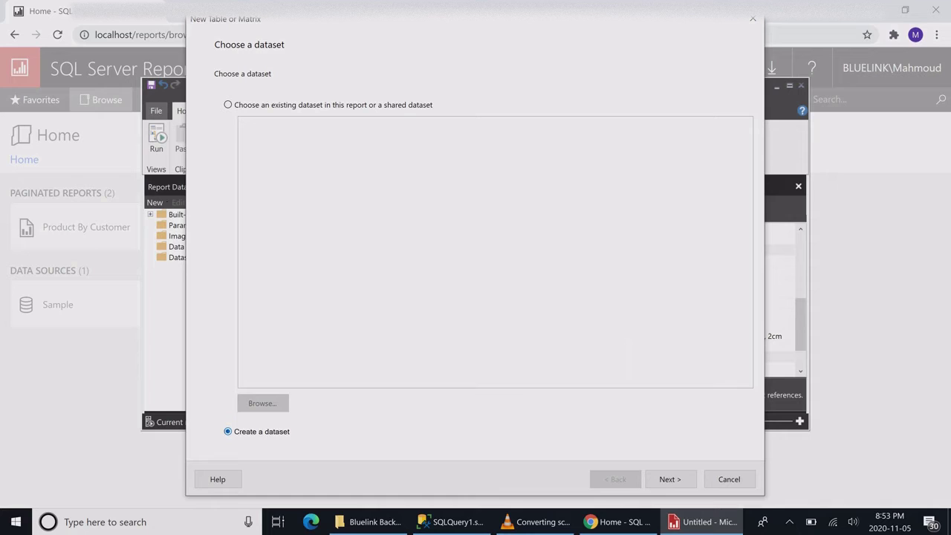
pyautogui.click(669, 479)
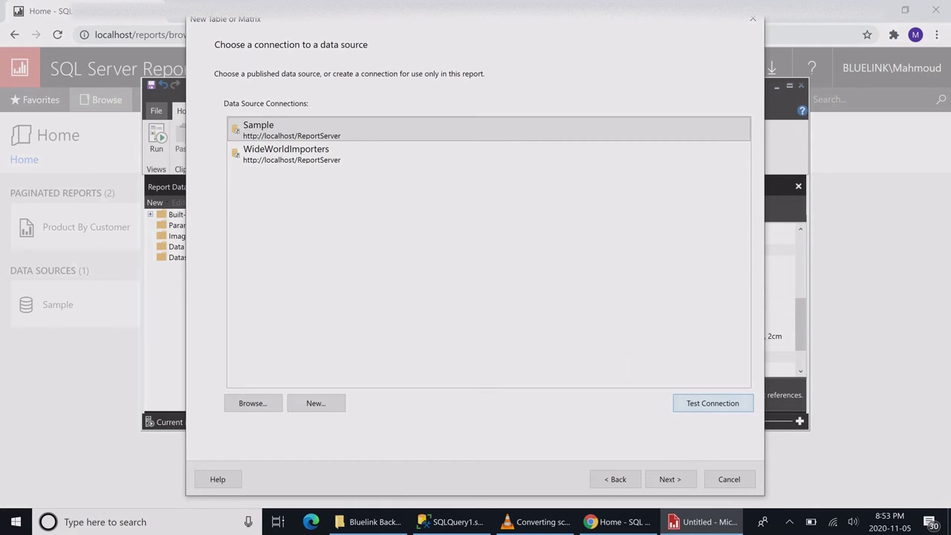
pyautogui.click(712, 403)
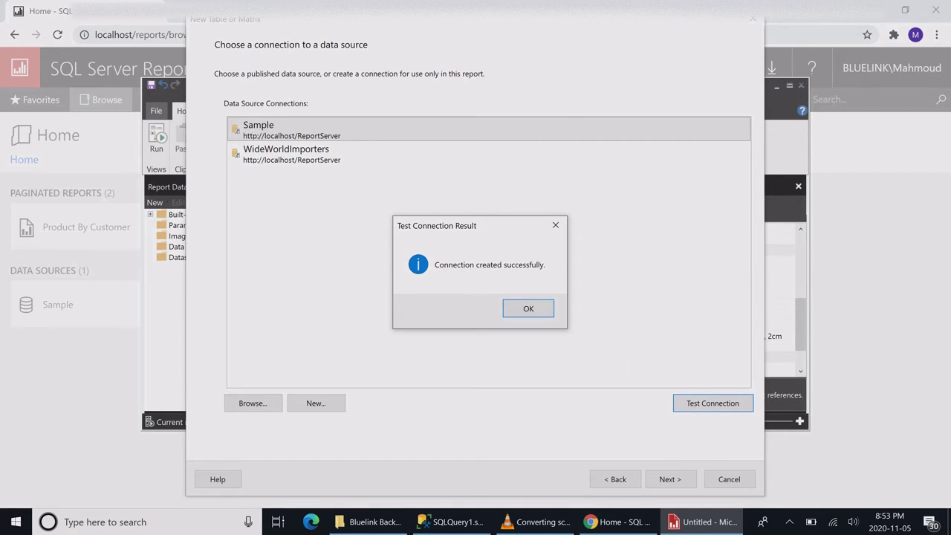
pyautogui.click(528, 309)
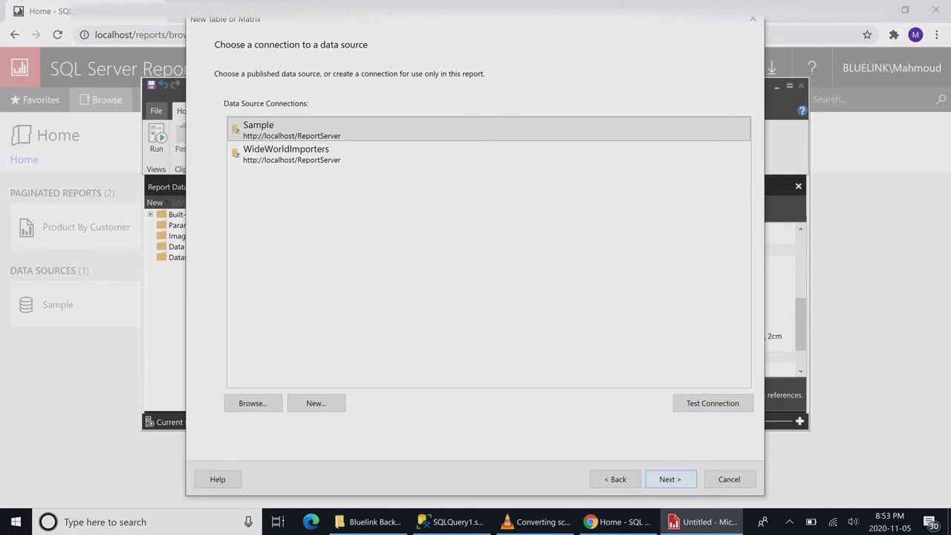
# Connect to the Sample data source using the current Windows user's credentials.
pyautogui.click(669, 478)
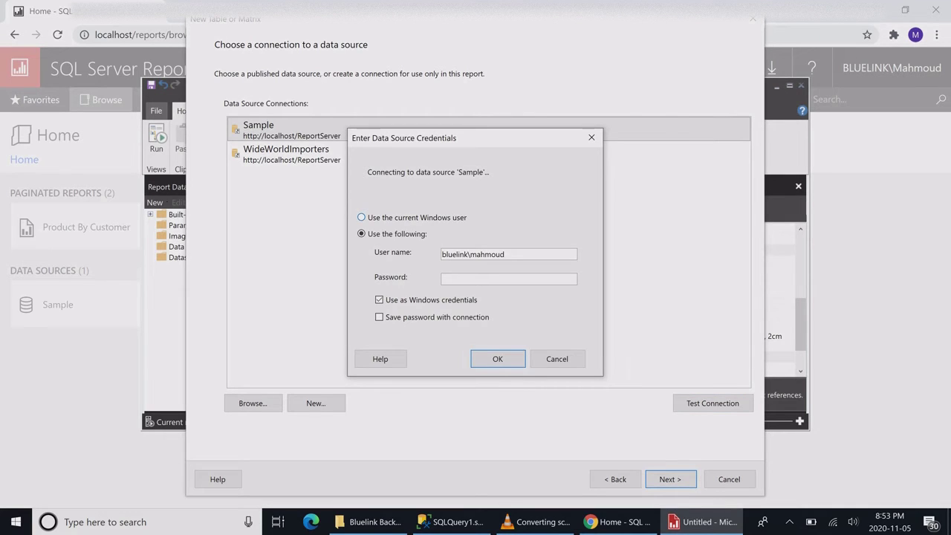
pyautogui.click(361, 217)
pyautogui.click(497, 359)
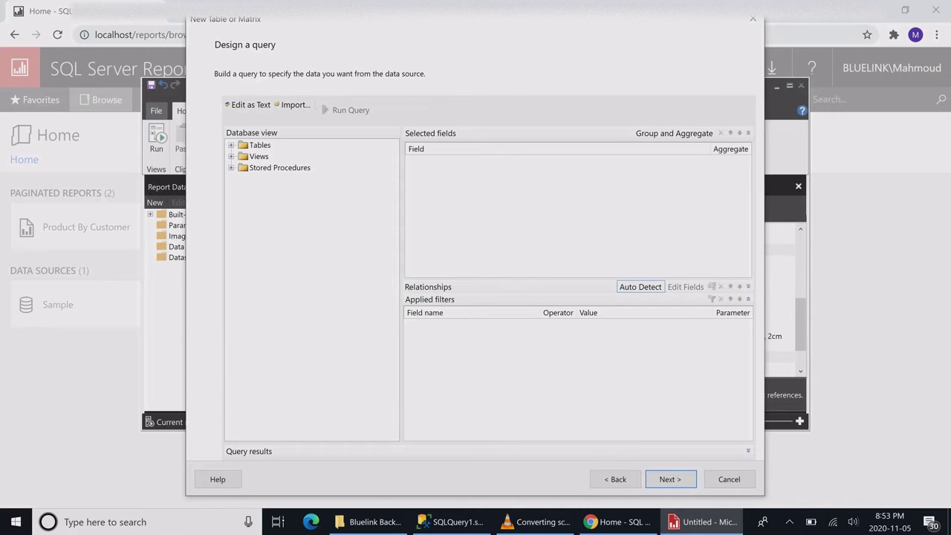
# Switch the query design to text and paste in the main Select statement from SQL Server Management Studio, without the variable declaration.
pyautogui.click(249, 105)
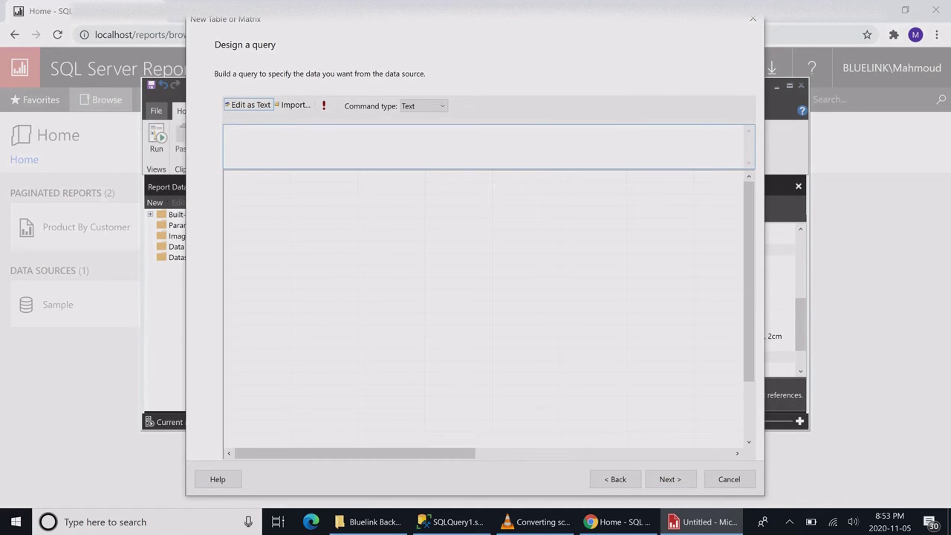
pyautogui.click(450, 521)
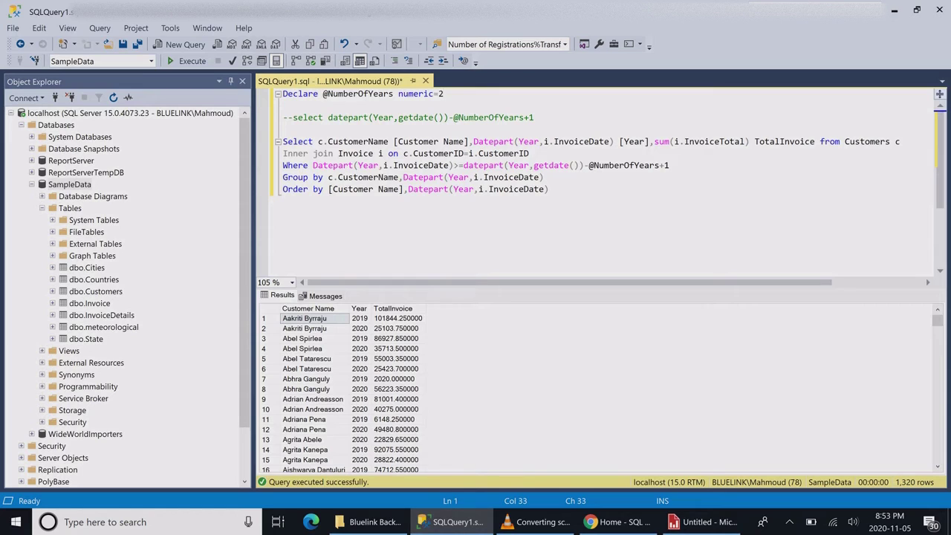
pyautogui.click(549, 189)
pyautogui.hotkey('shift', 'Up')
pyautogui.hotkey('shift', 'Up')
pyautogui.hotkey('shift', 'Up')
pyautogui.hotkey('shift', 'Up')
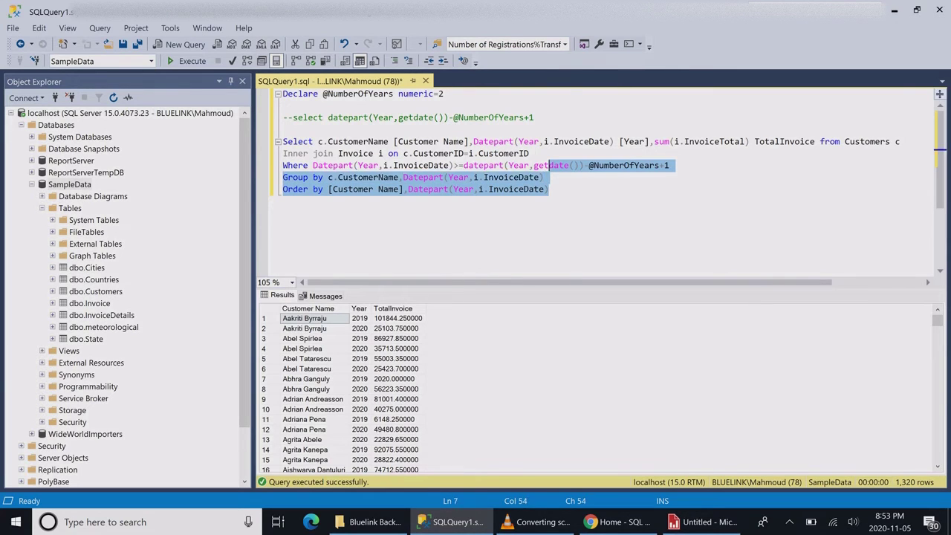
pyautogui.hotkey('shift', 'Home')
pyautogui.click(704, 521)
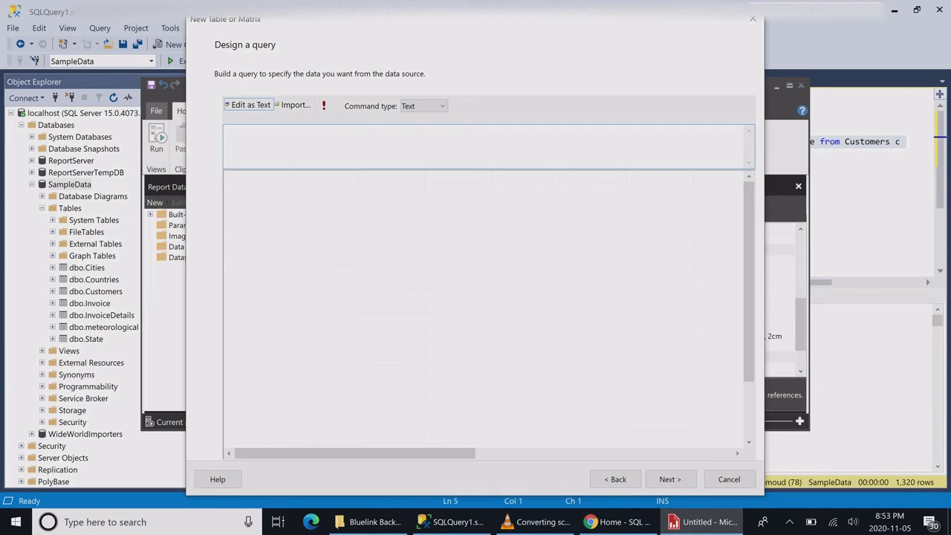
pyautogui.write('Inner join Invoice i on c.CustomerID=i.CustomerID Where Datepart(Year,i.InvoiceDate)>=datepart(Year,getdate())-@NumberOfYears+1 Group by c.CustomerName,Datepart(Year,i.InvoiceDate) Order by [Customer Name],Datepart(Year,i.InvoiceDate)')
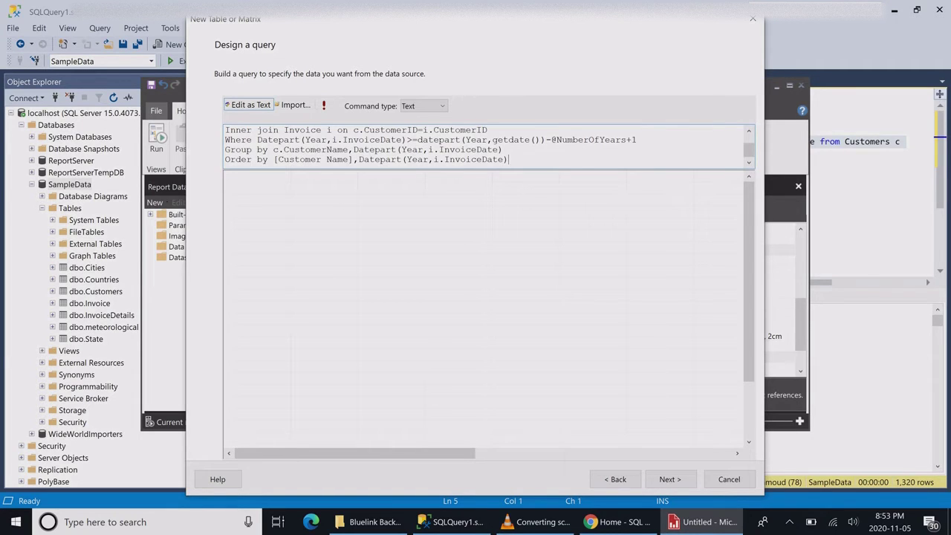
pyautogui.click(324, 105)
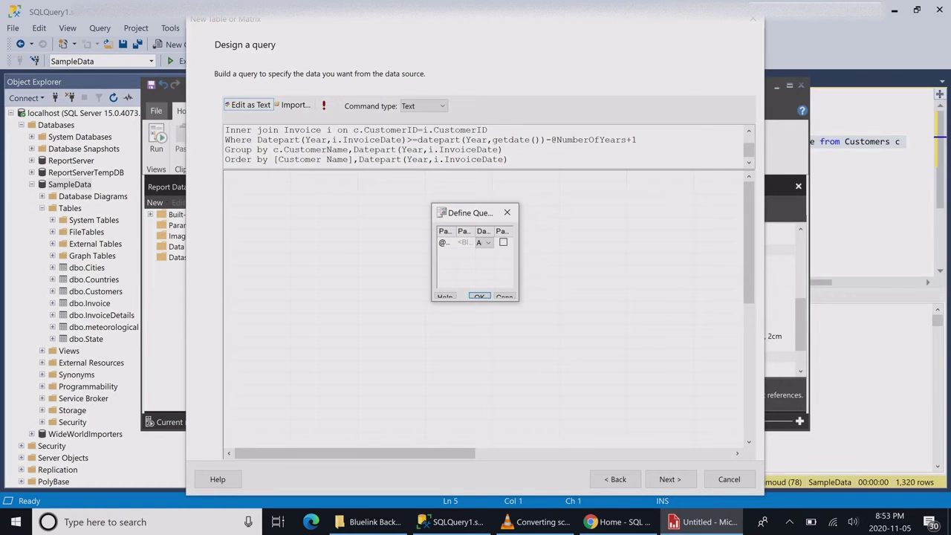
pyautogui.moveTo(518, 301); pyautogui.dragTo(687, 431)
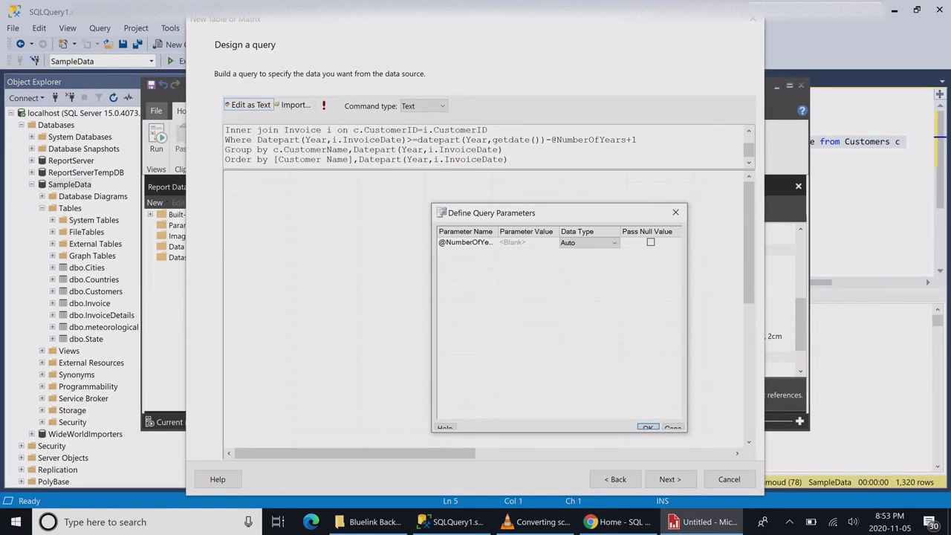
pyautogui.click(527, 242)
pyautogui.write('4')
pyautogui.press('Return')
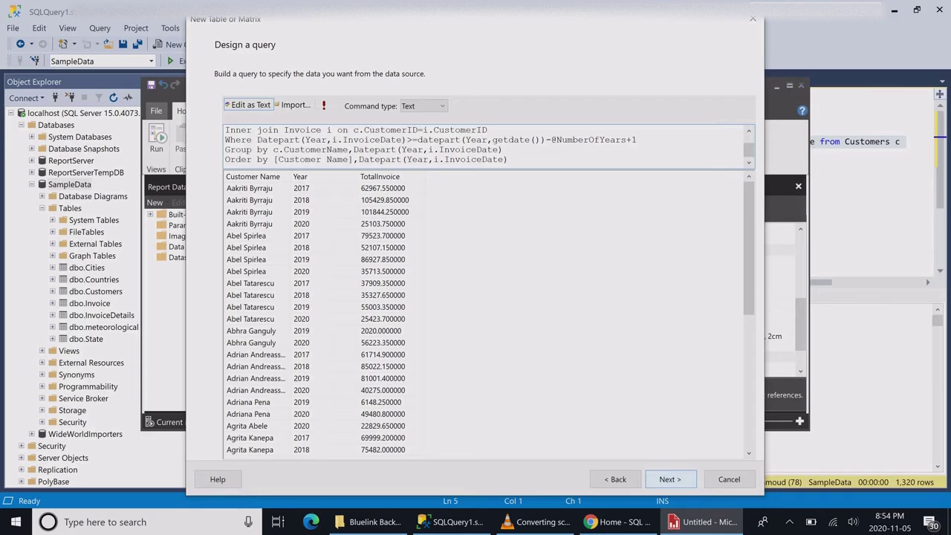
# Continue to arranging the fields and place Year in the column groups and Customer_Name in the row groups.
pyautogui.click(669, 479)
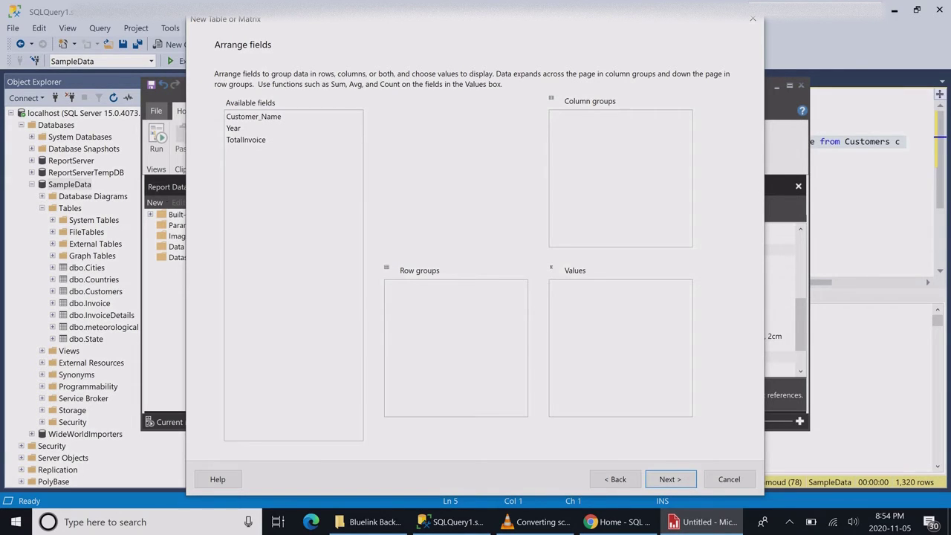
pyautogui.click(234, 129)
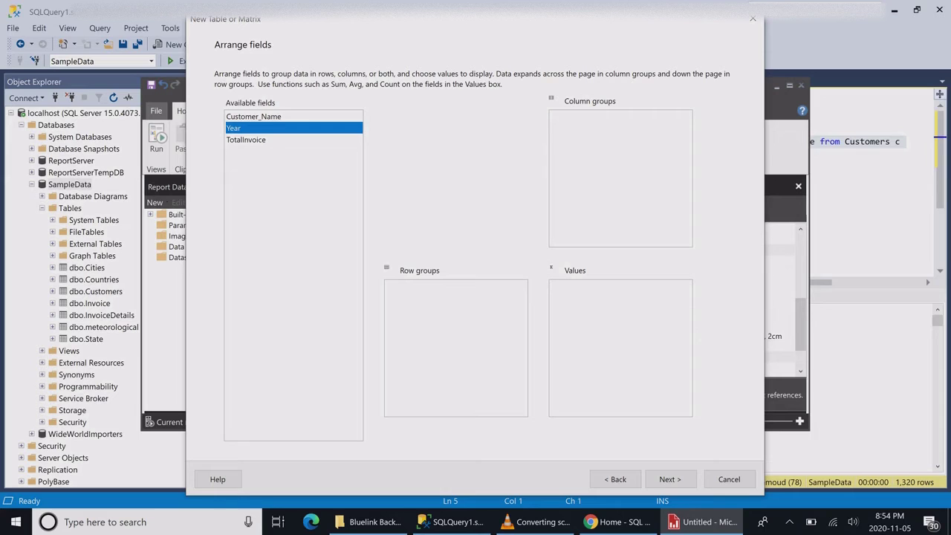
pyautogui.moveTo(234, 129); pyautogui.dragTo(607, 161)
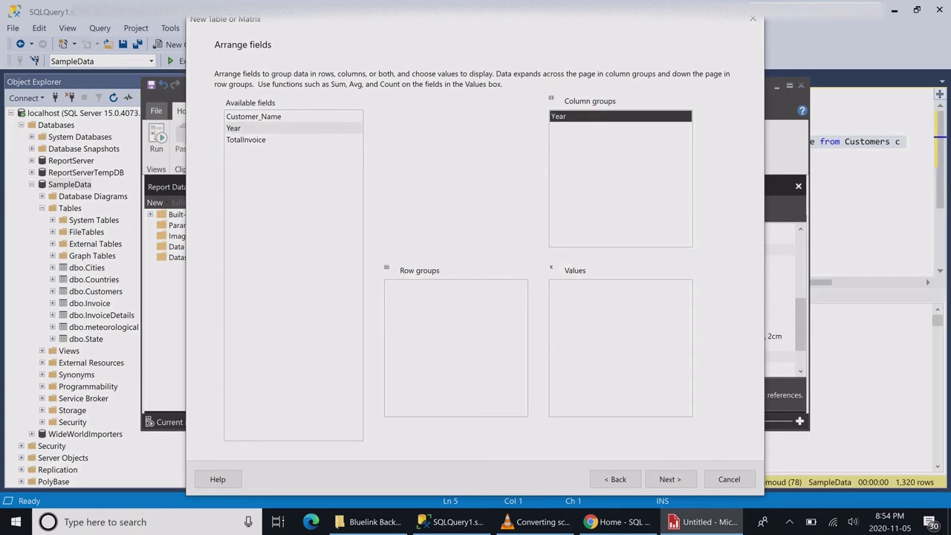
pyautogui.click(253, 116)
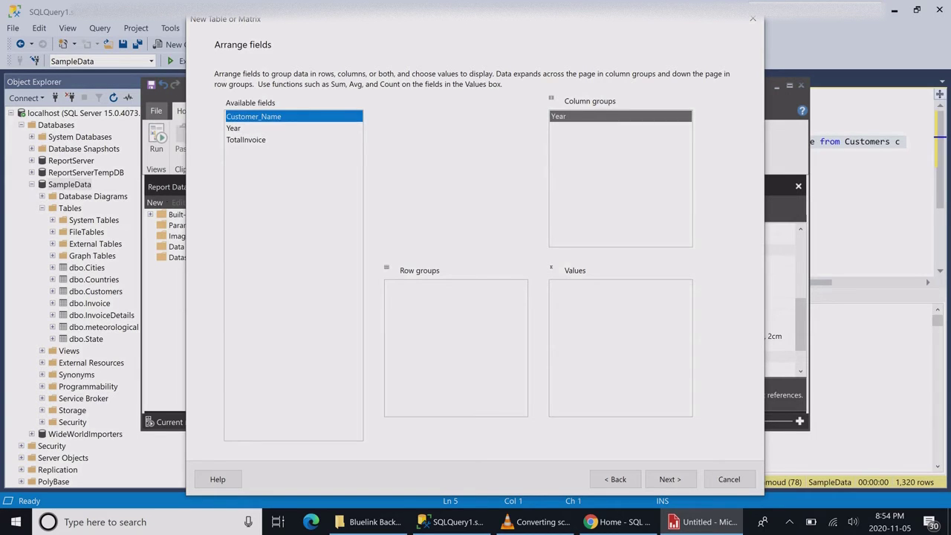
pyautogui.moveTo(253, 117); pyautogui.dragTo(455, 312)
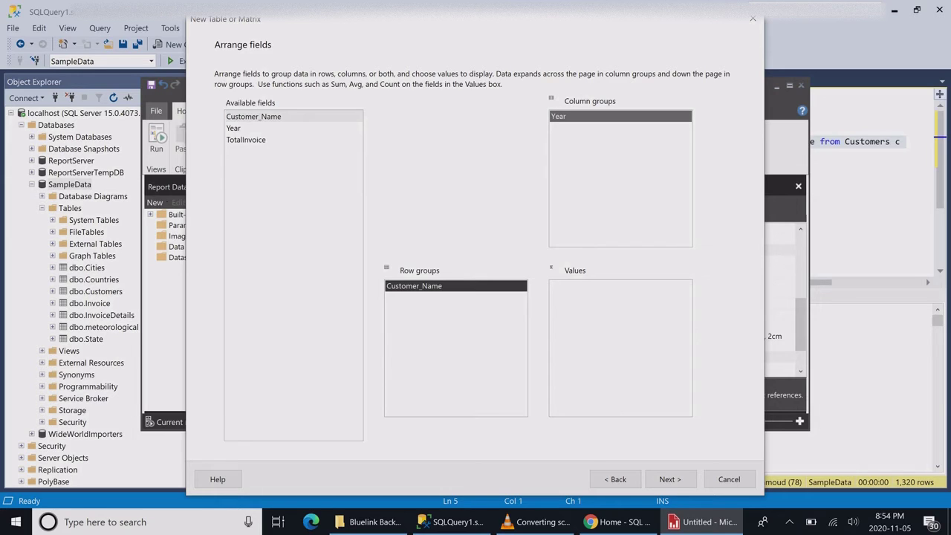
# Place TotalInvoice in the values as a sum, keep the subtotals and grand totals, finish the wizard and maximize the report window.
pyautogui.click(246, 140)
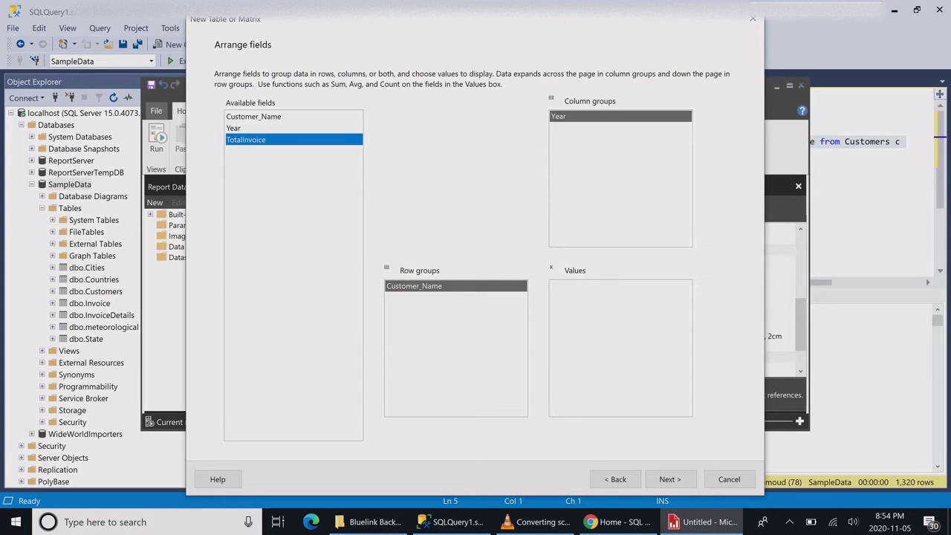
pyautogui.moveTo(246, 140); pyautogui.dragTo(620, 334)
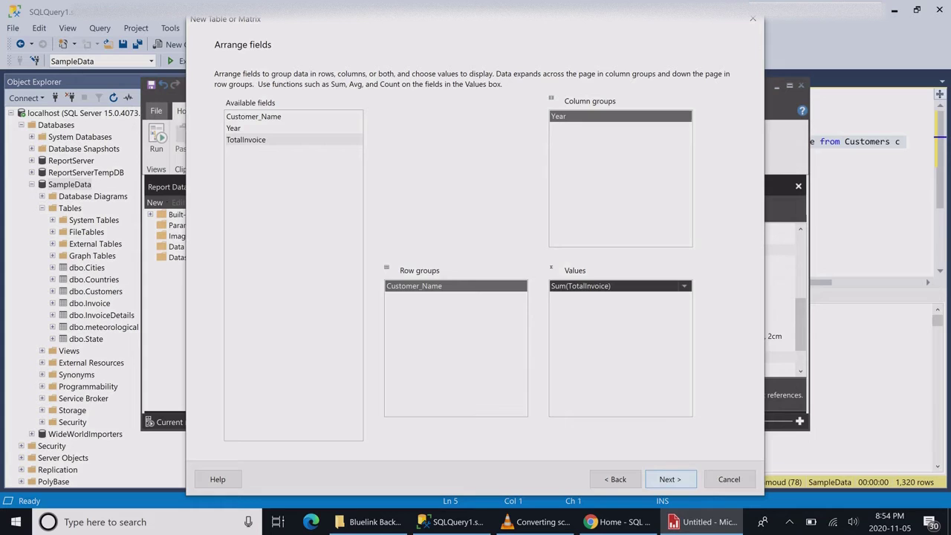
pyautogui.click(669, 479)
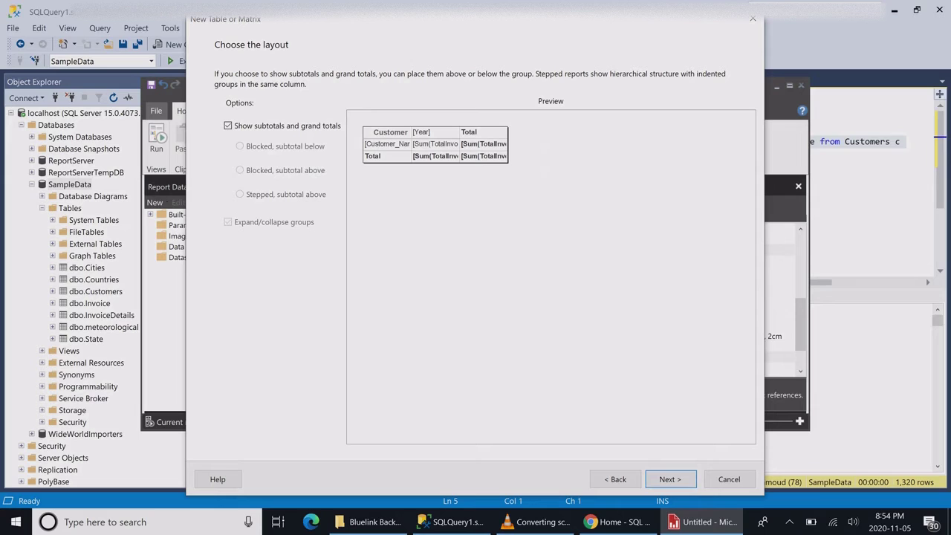
pyautogui.press('Return')
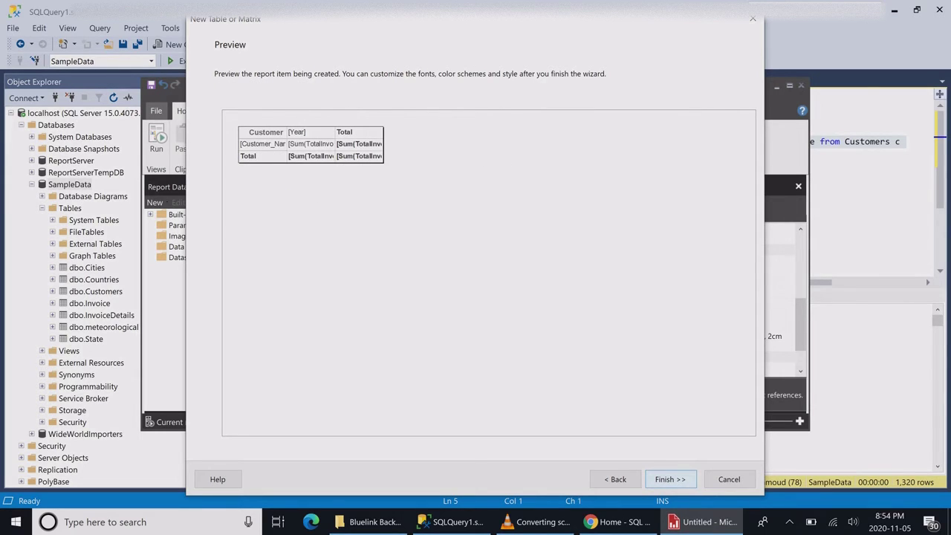
pyautogui.press('Return')
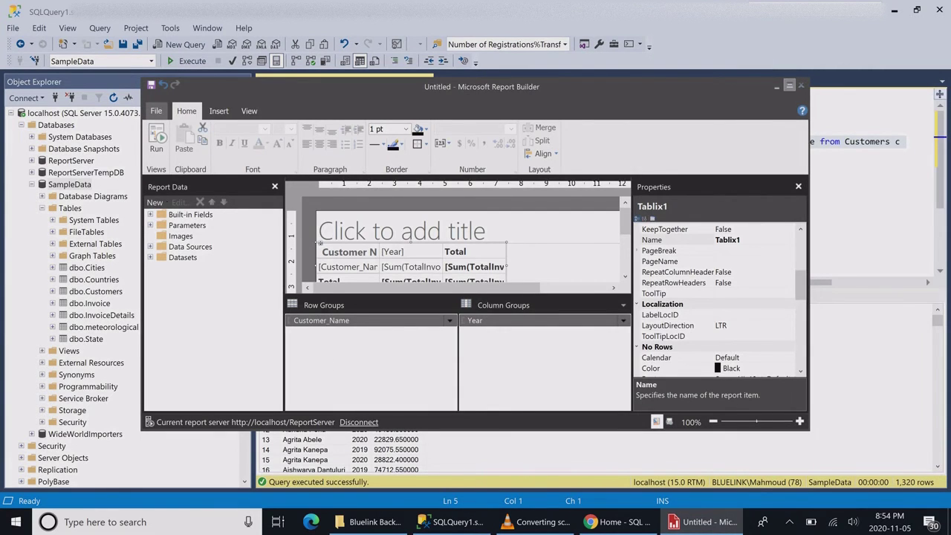
pyautogui.click(788, 86)
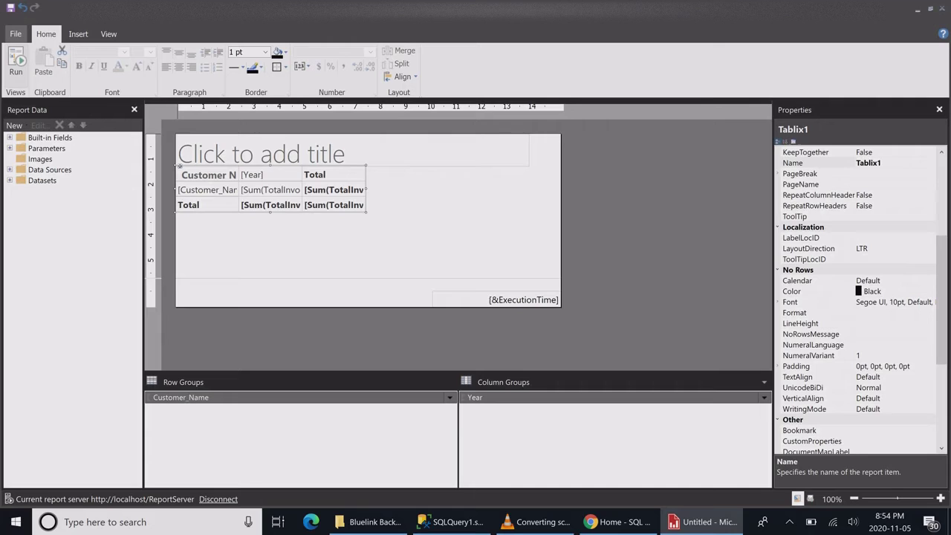
# Run the report with Number Of Years set to 4.
pyautogui.press('F5')
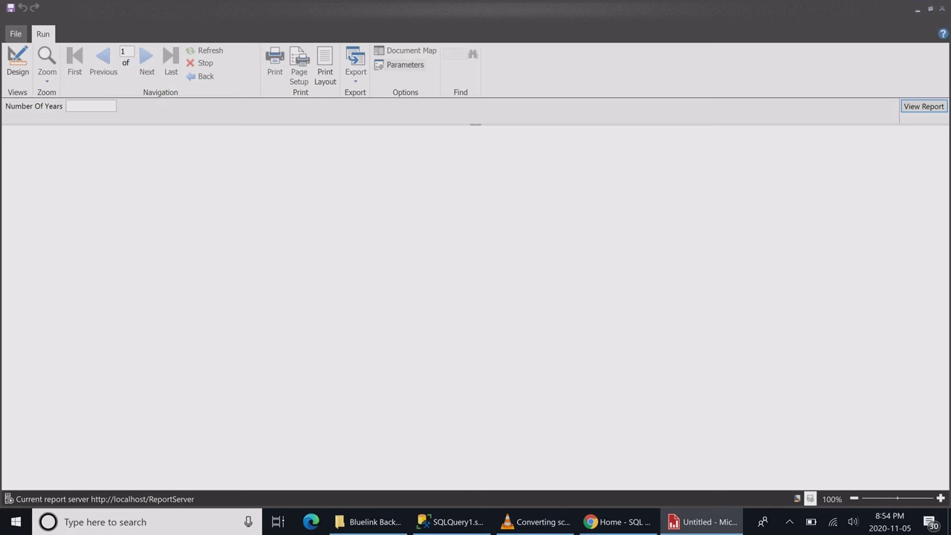
pyautogui.click(91, 106)
pyautogui.write('4')
pyautogui.click(923, 106)
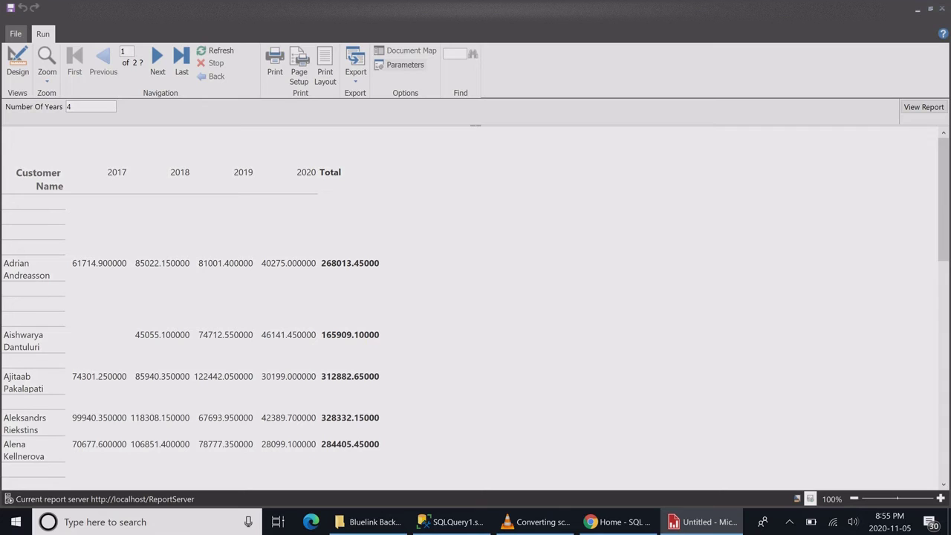
# Return to the report design and widen the Customer Name, Year and Total columns to about 5.6, 3.8 and 5 cm.
pyautogui.click(17, 63)
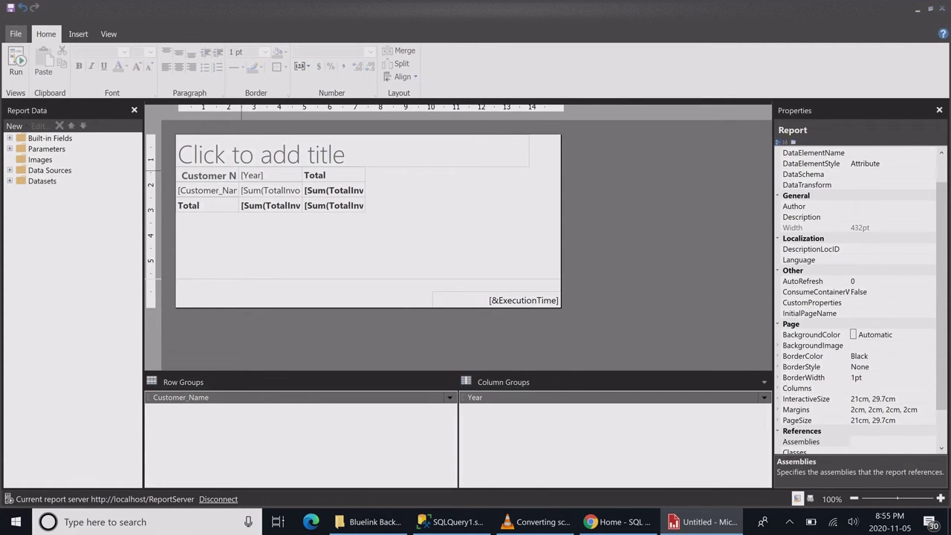
pyautogui.click(242, 174)
pyautogui.moveTo(240, 158); pyautogui.dragTo(319, 159)
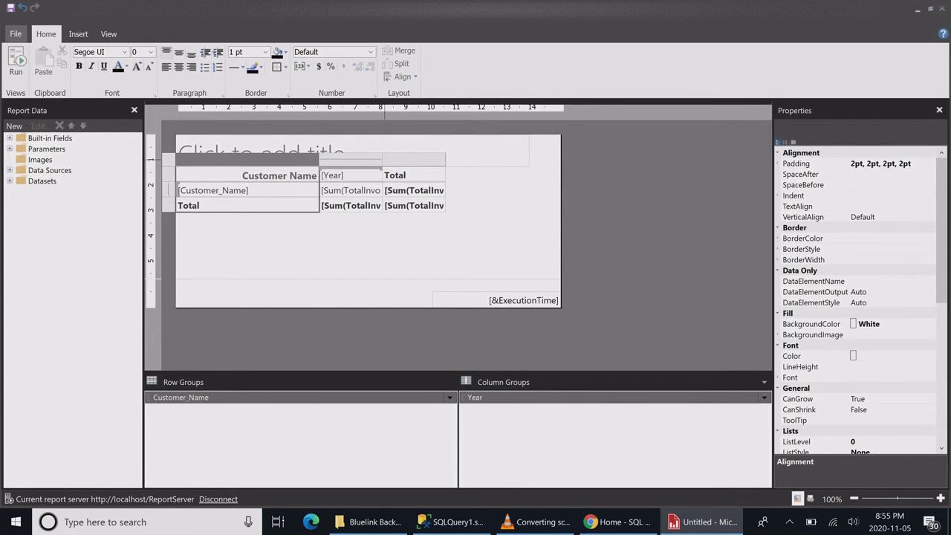
pyautogui.moveTo(384, 159); pyautogui.dragTo(415, 159)
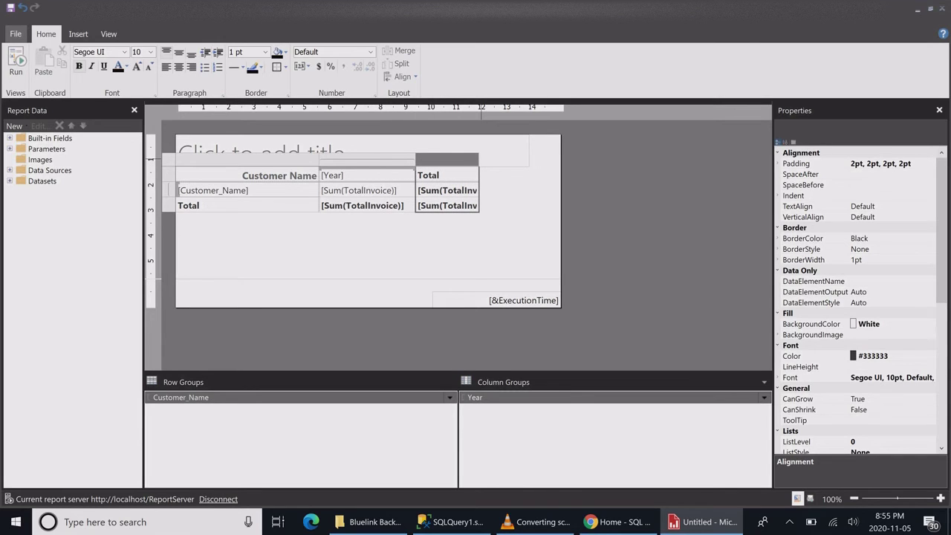
pyautogui.moveTo(478, 159); pyautogui.dragTo(542, 159)
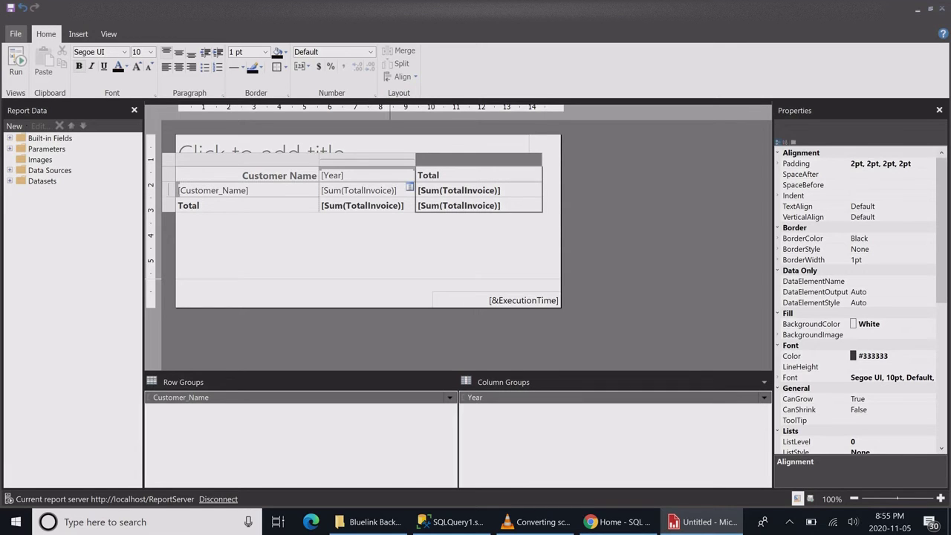
# Add a solid 1pt Light Gray bottom border to the Sum(TotalInvoice) cell in the customer row under Year.
pyautogui.click(390, 194)
pyautogui.rightClick(389, 195)
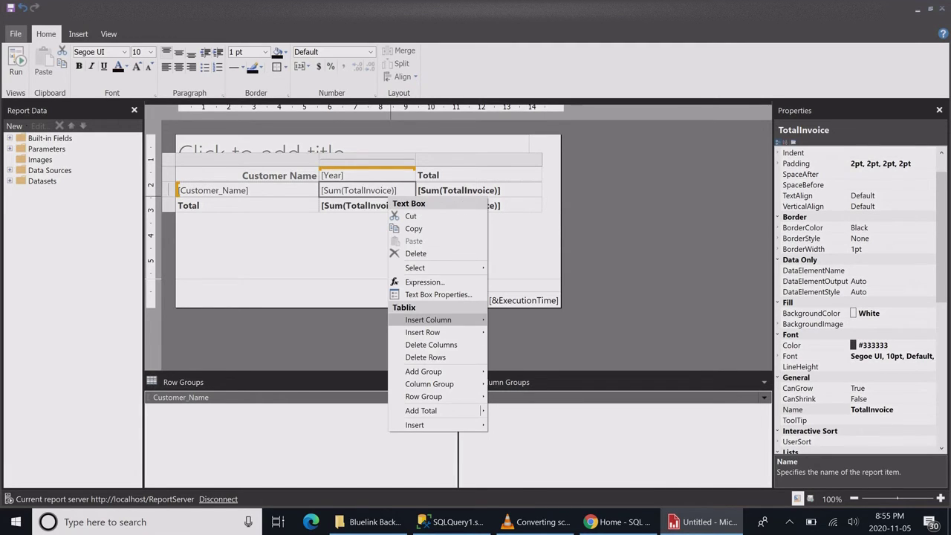
pyautogui.click(438, 294)
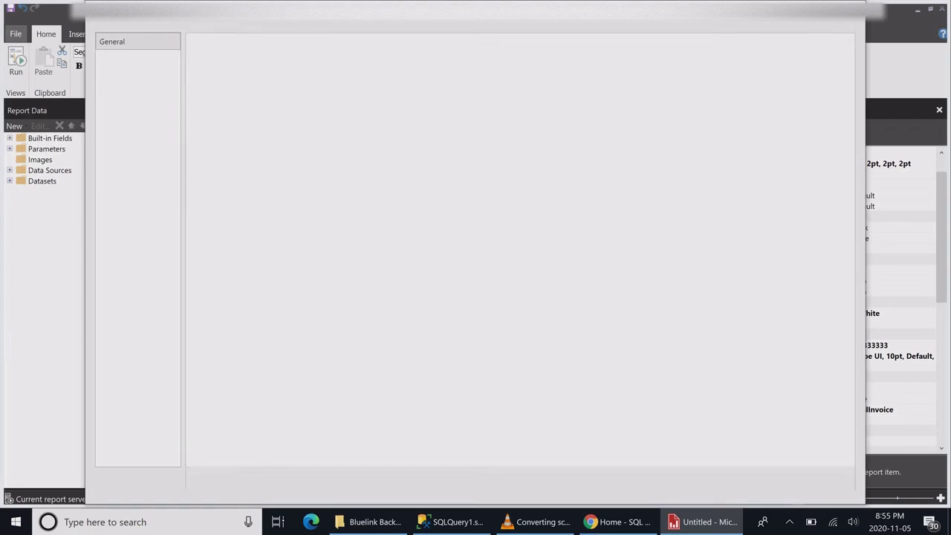
pyautogui.click(111, 112)
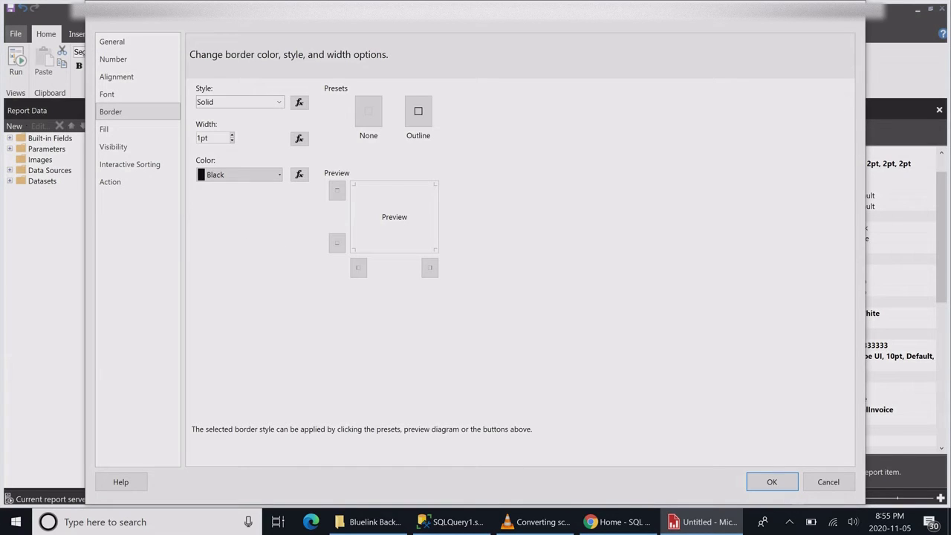
pyautogui.press('Tab')
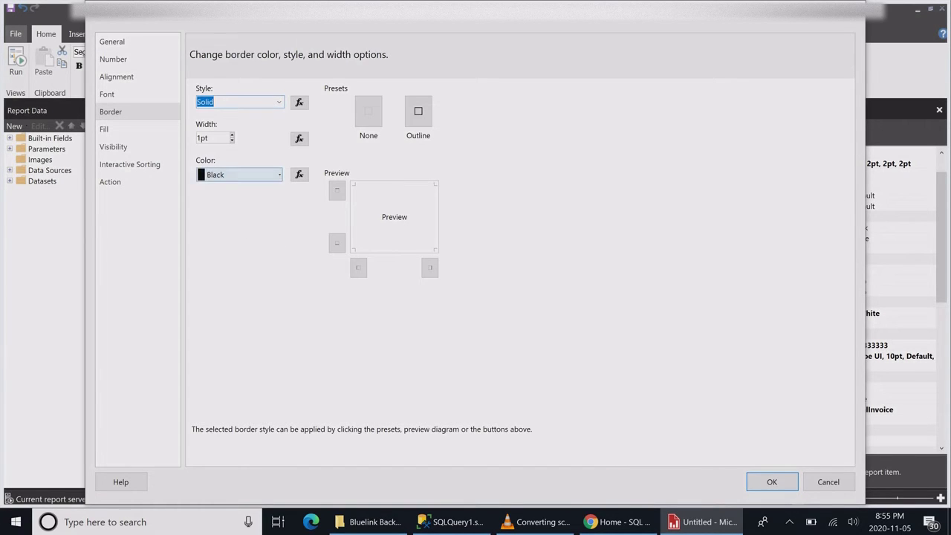
pyautogui.click(239, 174)
pyautogui.click(298, 231)
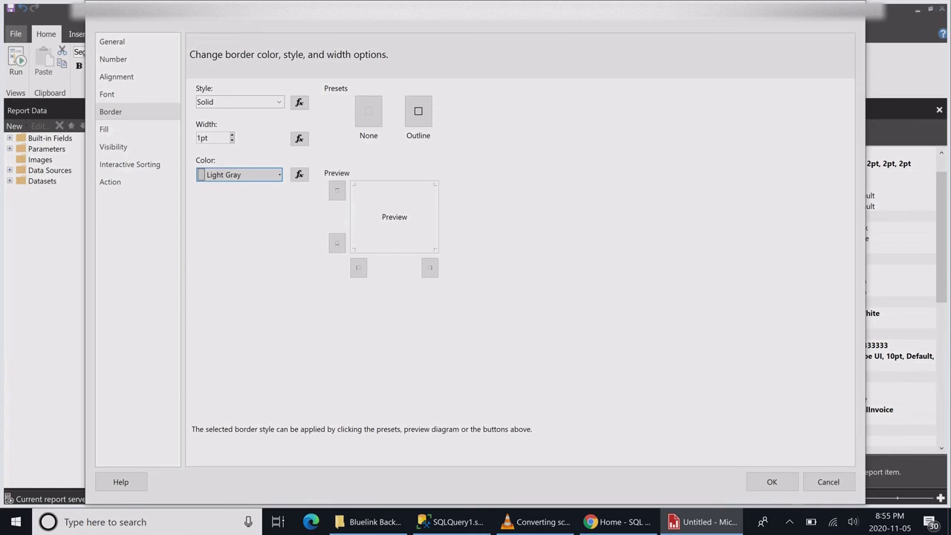
pyautogui.click(337, 243)
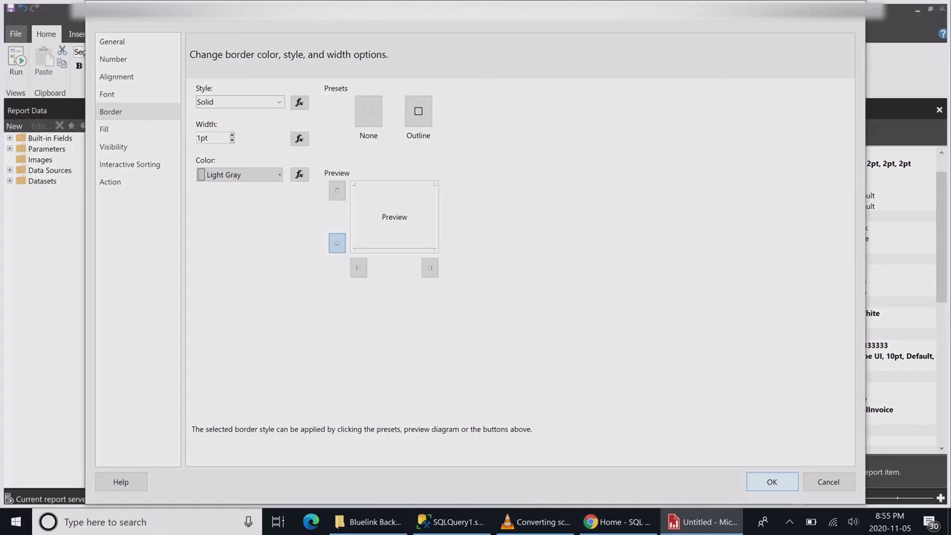
pyautogui.click(771, 482)
pyautogui.click(472, 189)
# Replace the report title placeholder with "Customer Sales By Year".
pyautogui.click(401, 140)
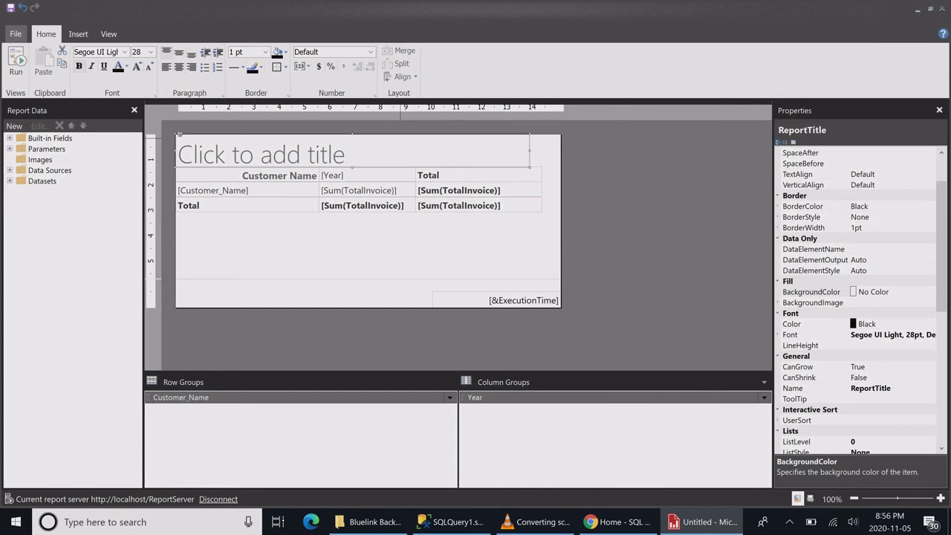
pyautogui.click(179, 135)
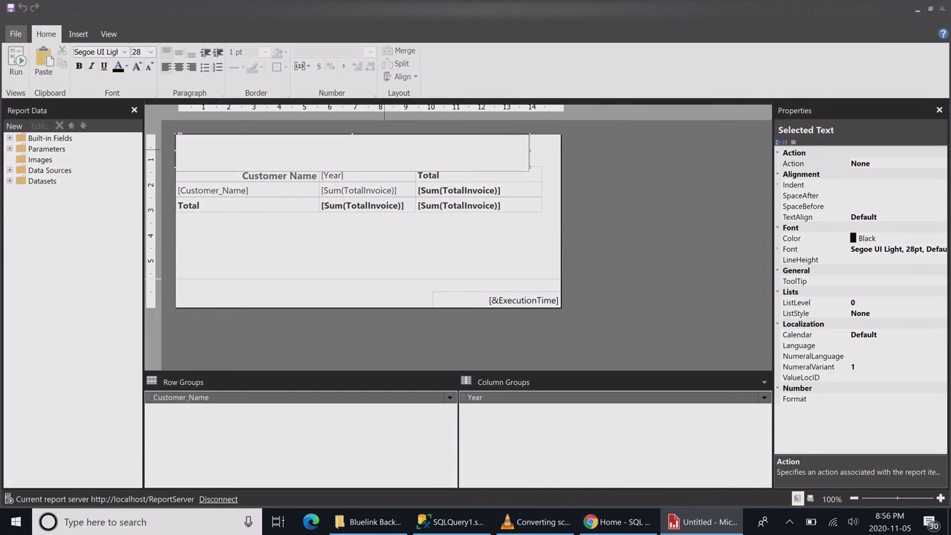
pyautogui.write('Customer S')
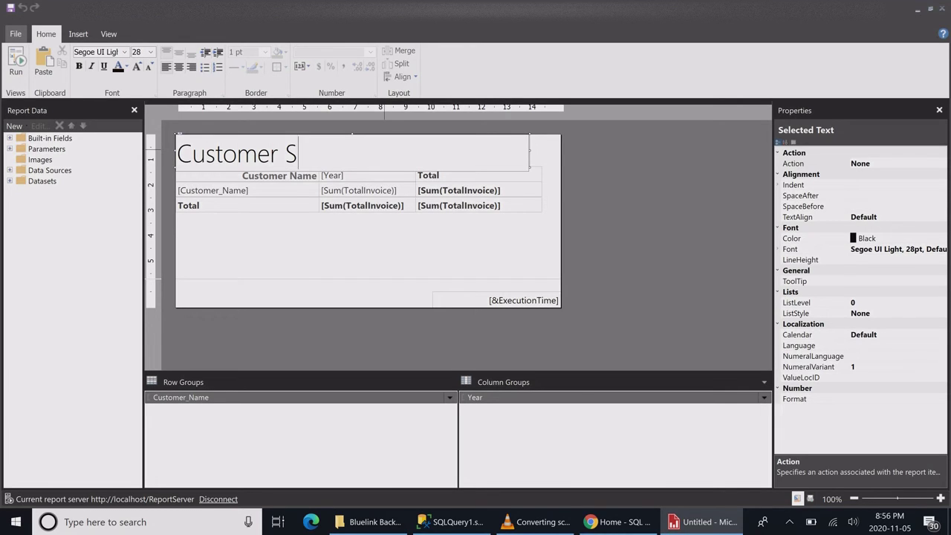
pyautogui.write('ales By ')
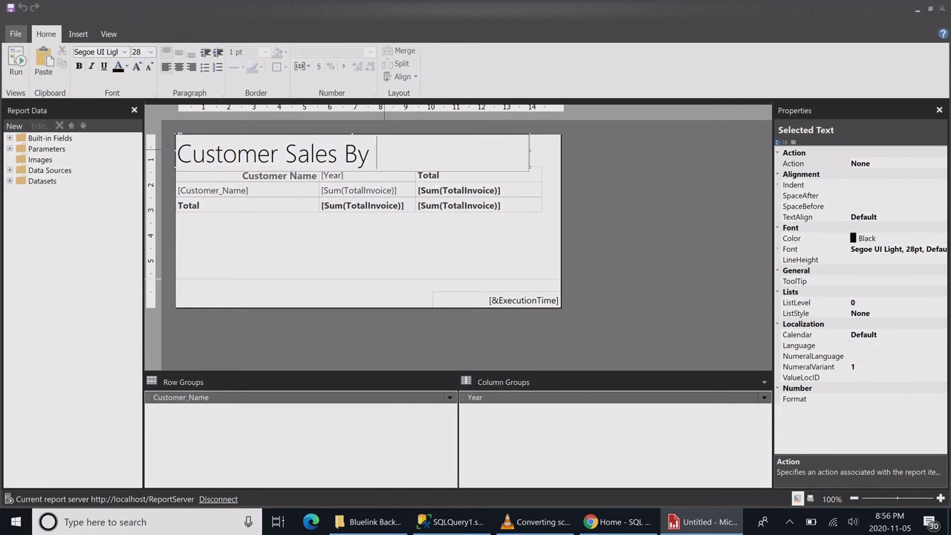
pyautogui.write('Year')
pyautogui.click(442, 241)
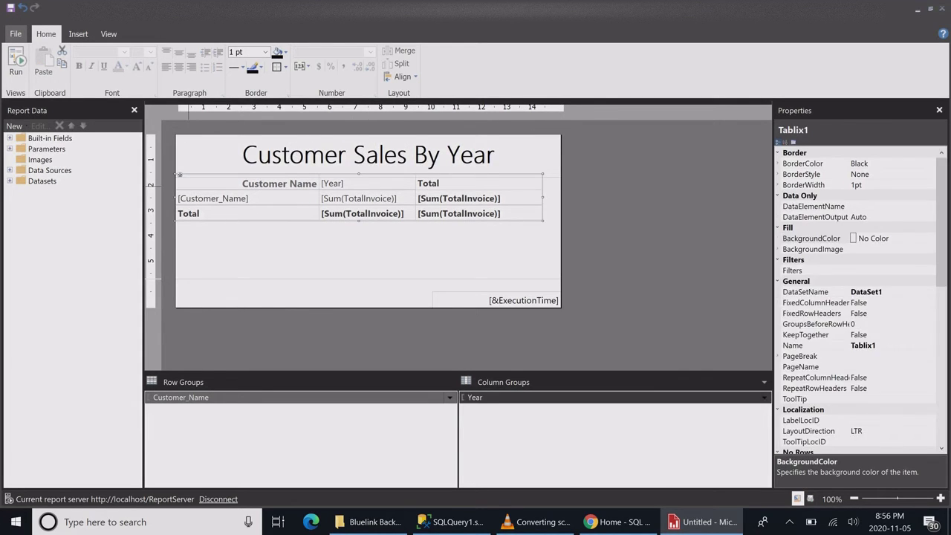
# Format the matrix header row and the Customer Name column with a CornflowerBlue background and White text.
pyautogui.click(184, 186)
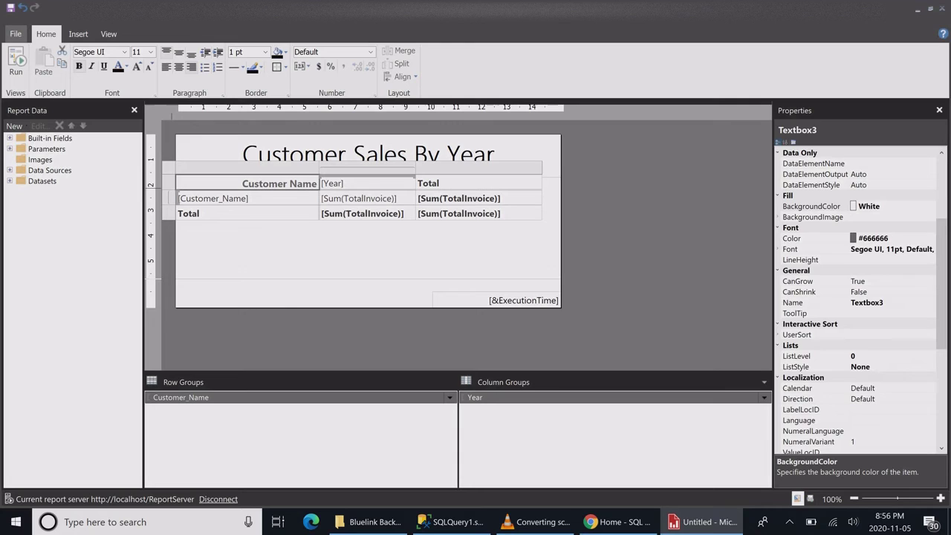
pyautogui.click(171, 187)
pyautogui.moveTo(941, 249); pyautogui.dragTo(941, 213)
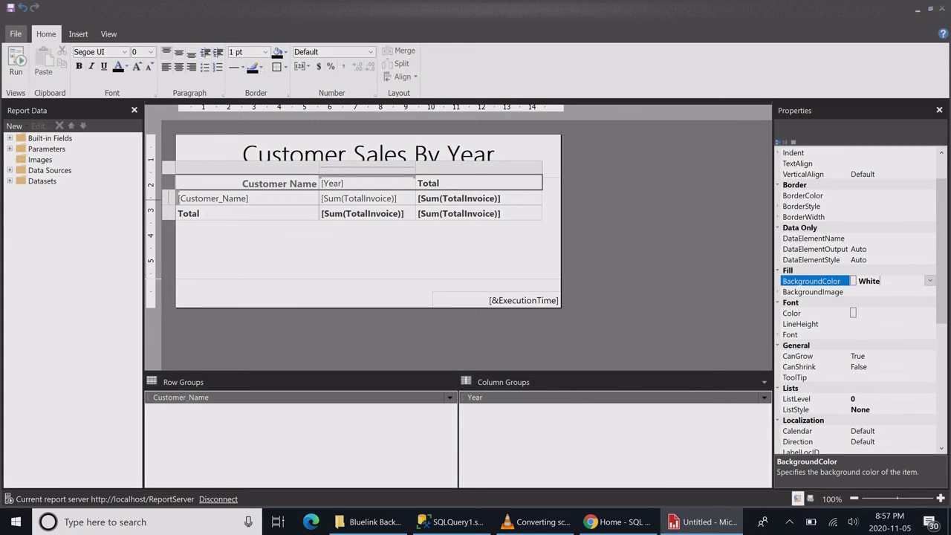
pyautogui.click(929, 280)
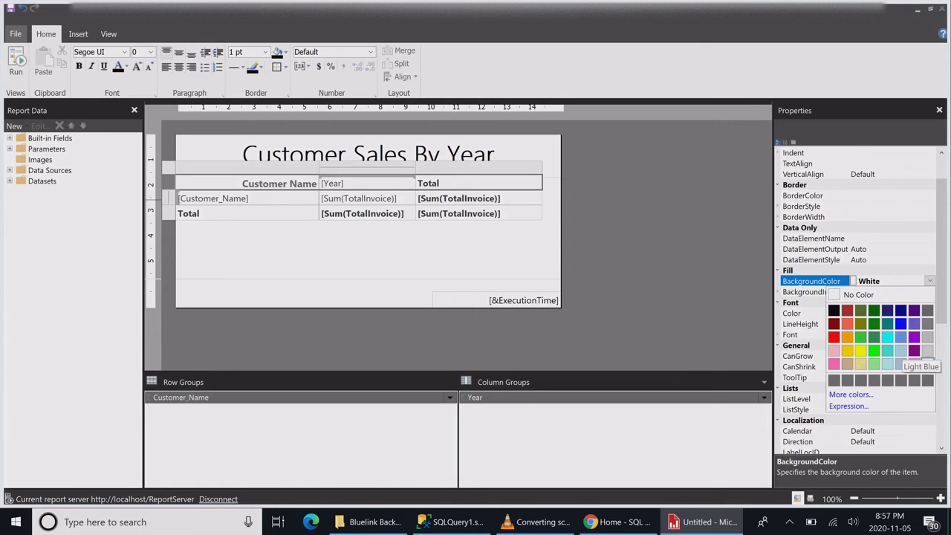
pyautogui.click(901, 324)
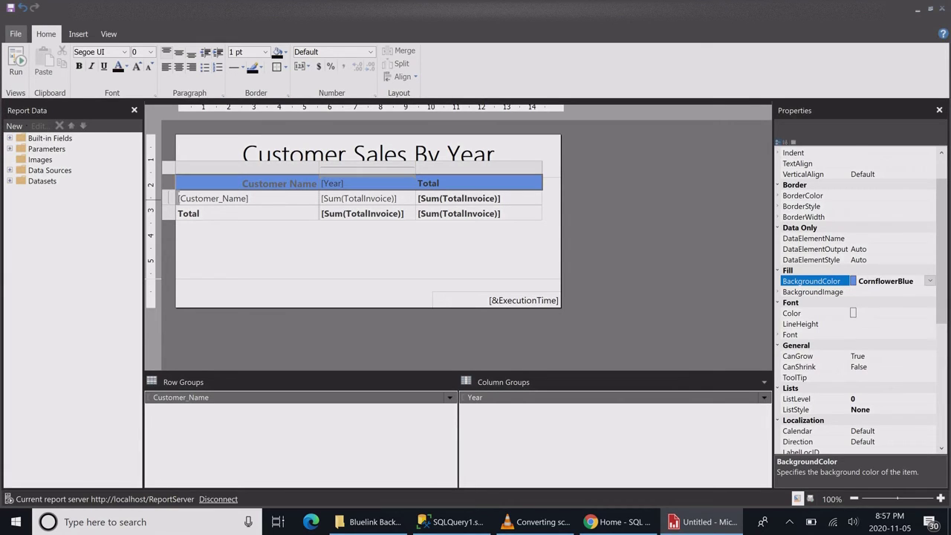
pyautogui.click(888, 313)
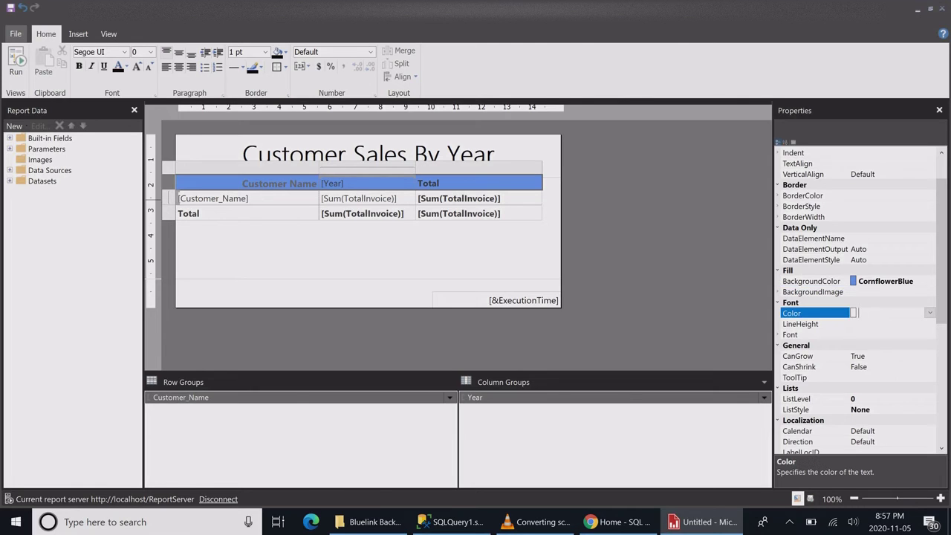
pyautogui.click(930, 313)
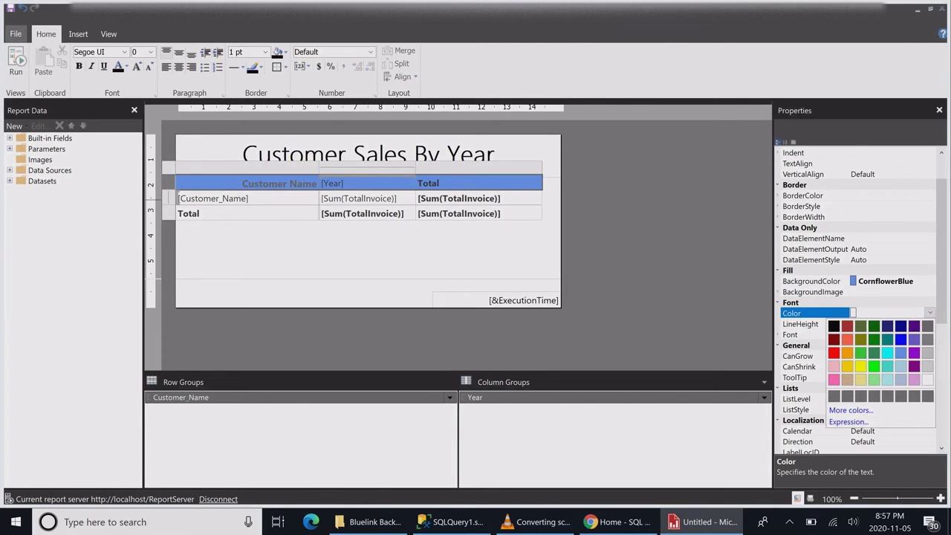
pyautogui.click(927, 379)
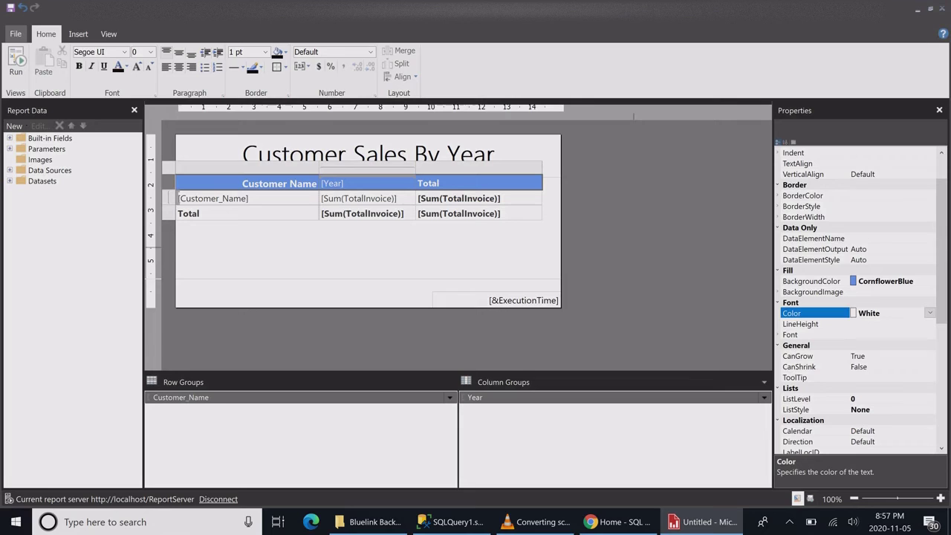
pyautogui.click(285, 166)
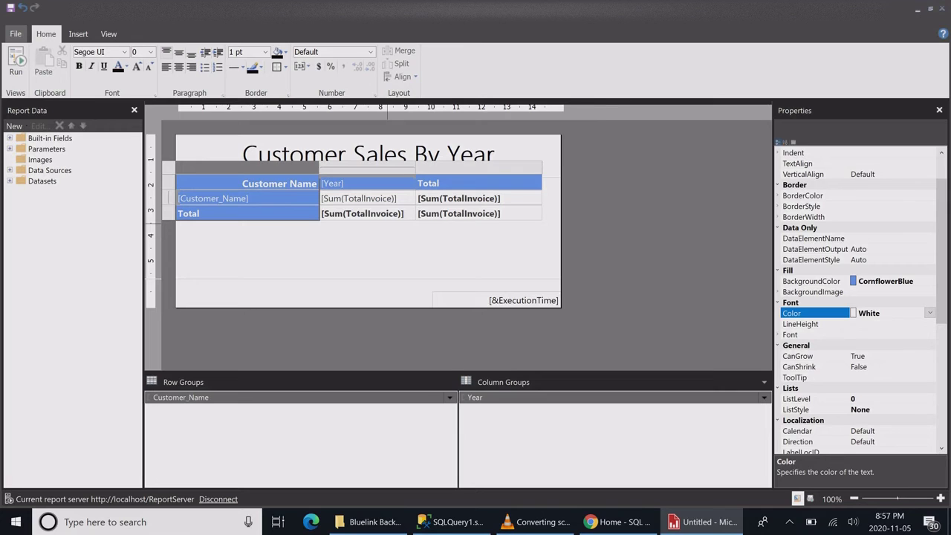
pyautogui.click(339, 250)
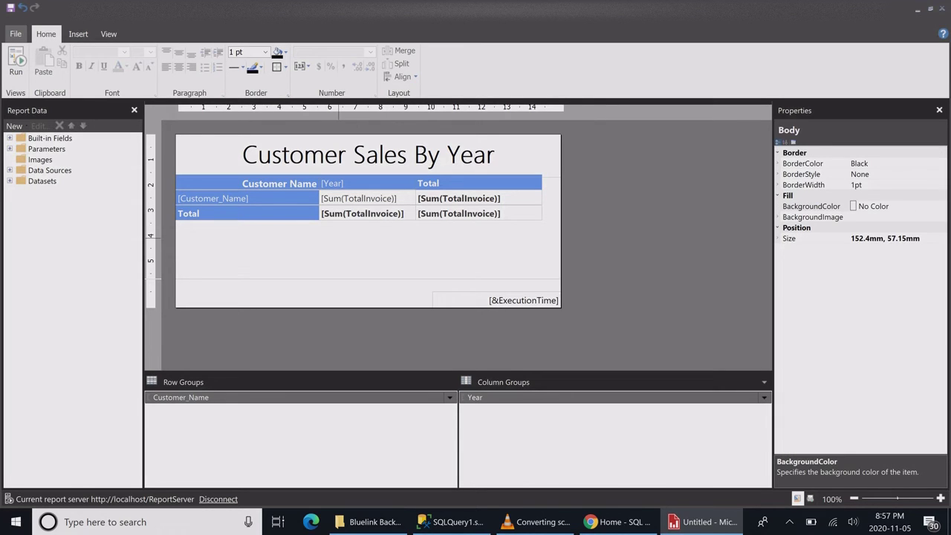
# Format the Sum(TotalInvoice) cell in the customer row under Year as Number with 2 decimal places and a 1000 separator.
pyautogui.click(383, 200)
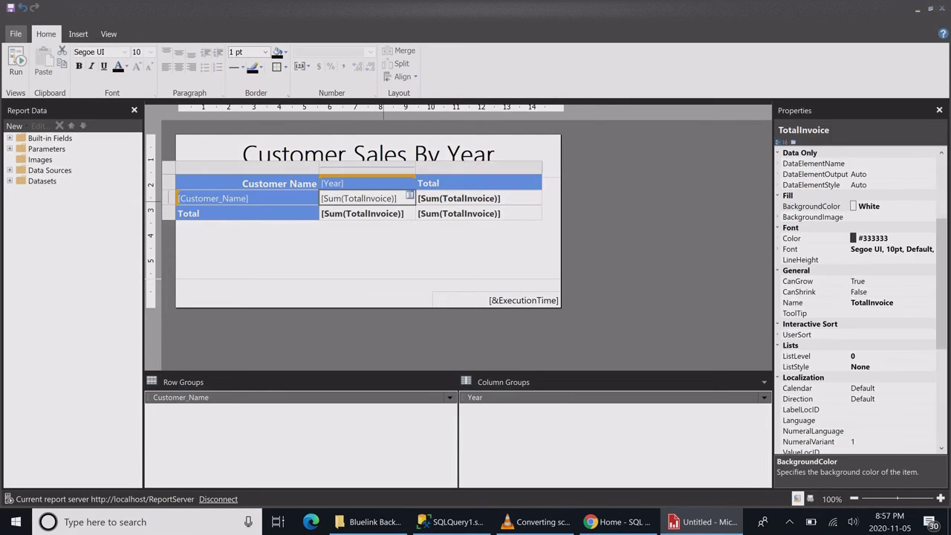
pyautogui.rightClick(383, 201)
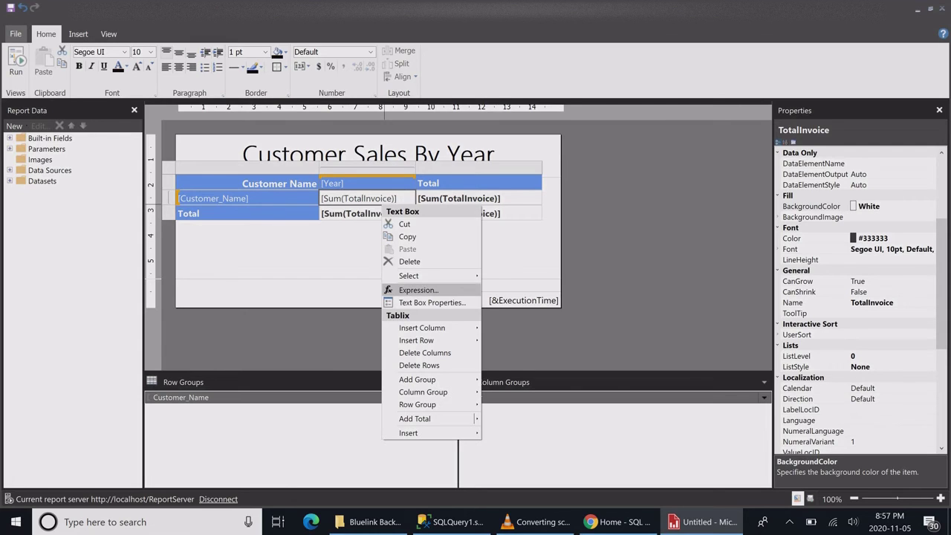
pyautogui.click(432, 302)
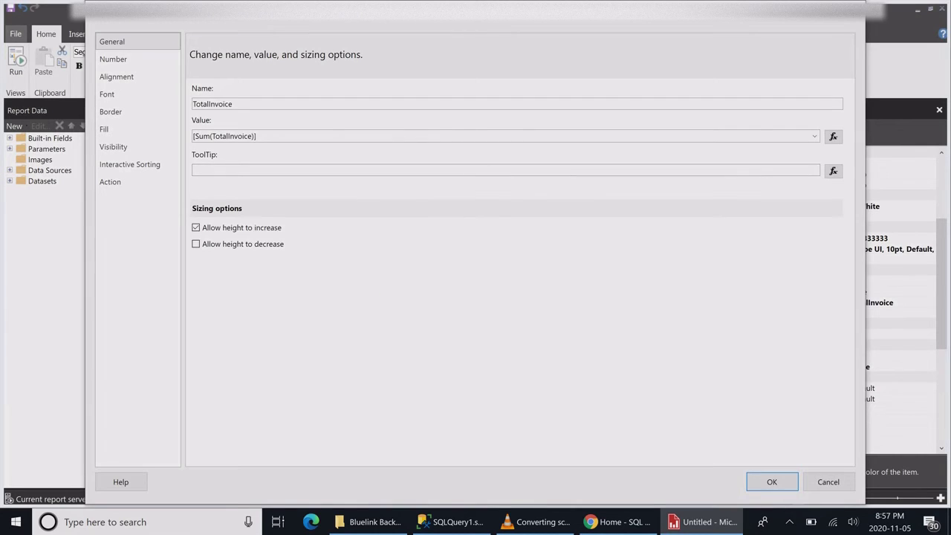
pyautogui.click(122, 59)
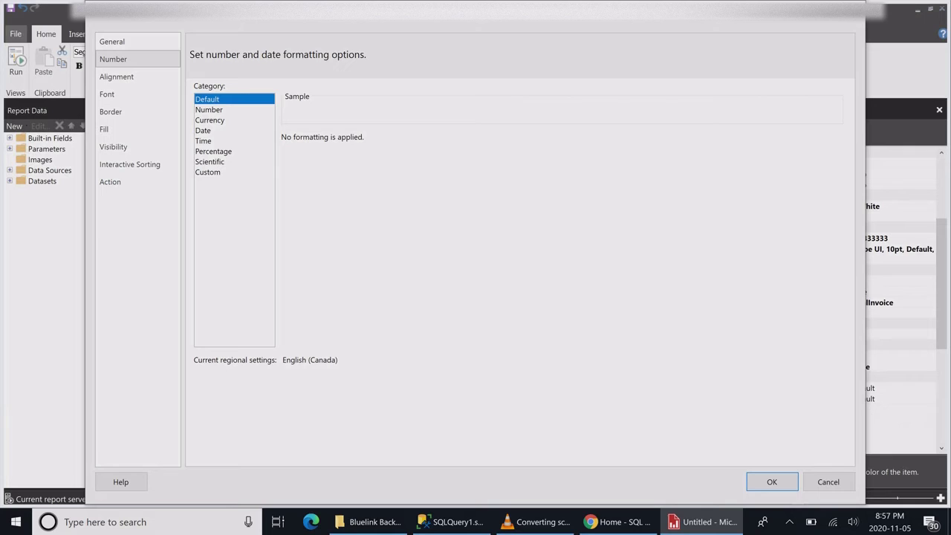
pyautogui.click(210, 110)
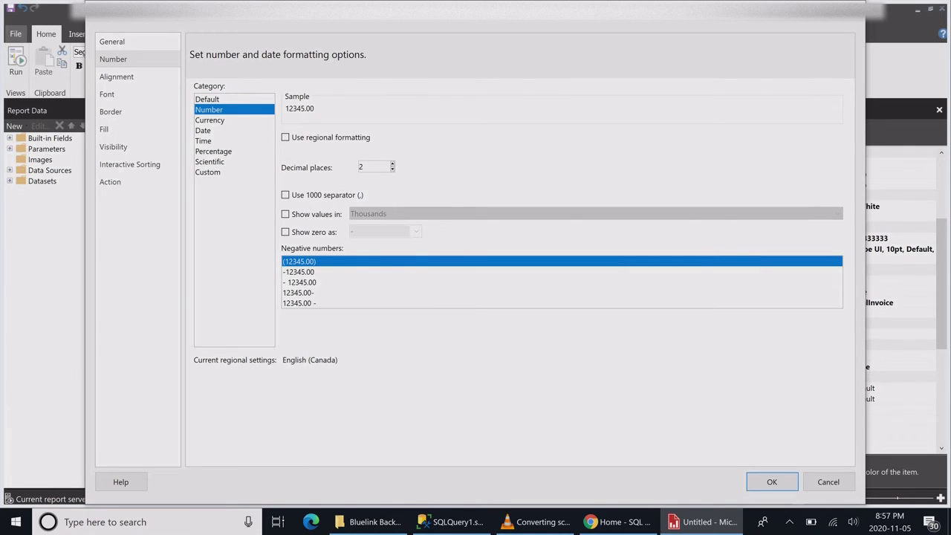
pyautogui.click(285, 195)
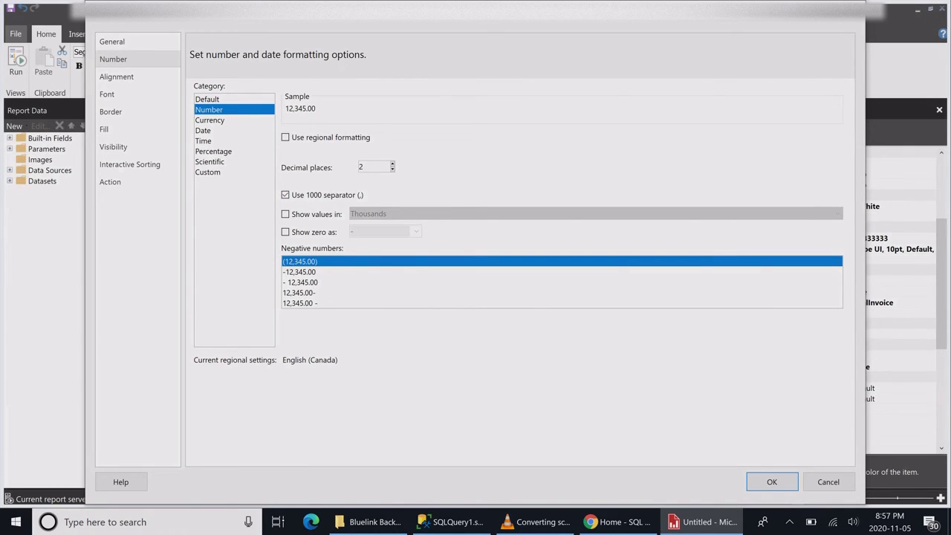
pyautogui.click(772, 482)
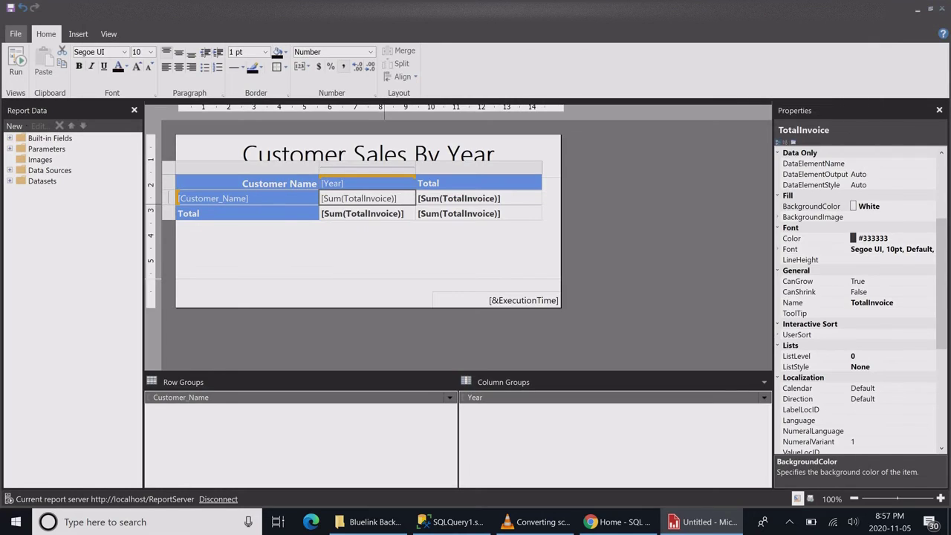
# Copy that cell's Format string #,0.00;(#,0.00) to the other three Sum(TotalInvoice) cells in the Total row and Total column.
pyautogui.scroll(-7, 857, 301)
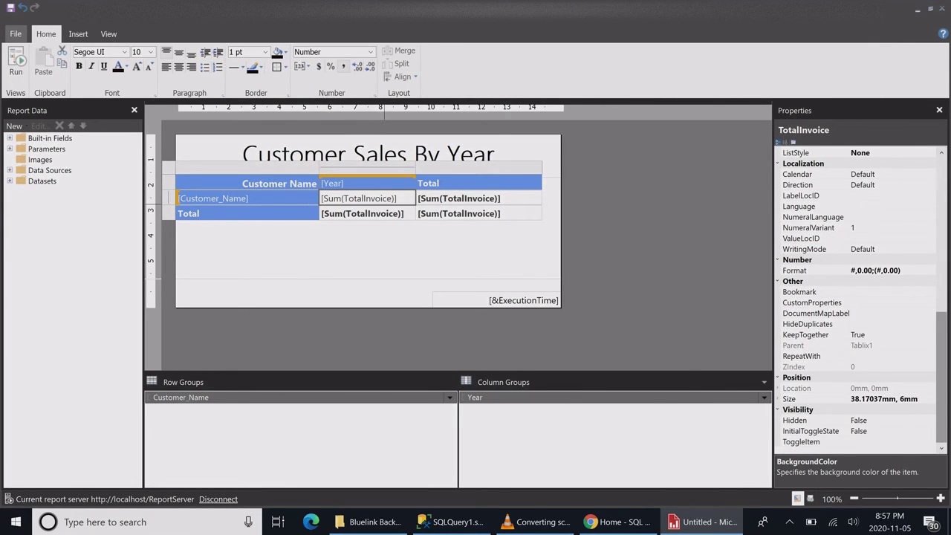
pyautogui.click(902, 270)
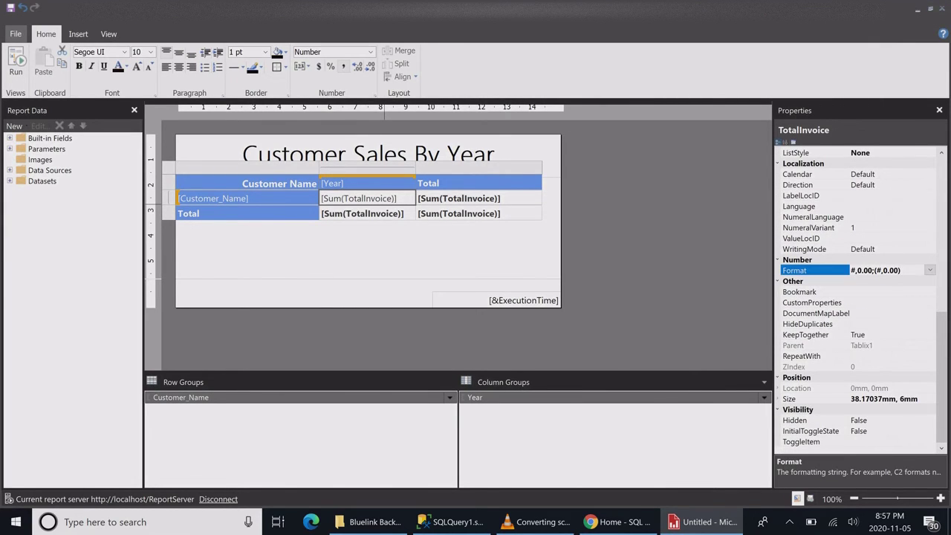
pyautogui.moveTo(901, 270); pyautogui.dragTo(849, 270)
pyautogui.hotkey('ctrl', 'c')
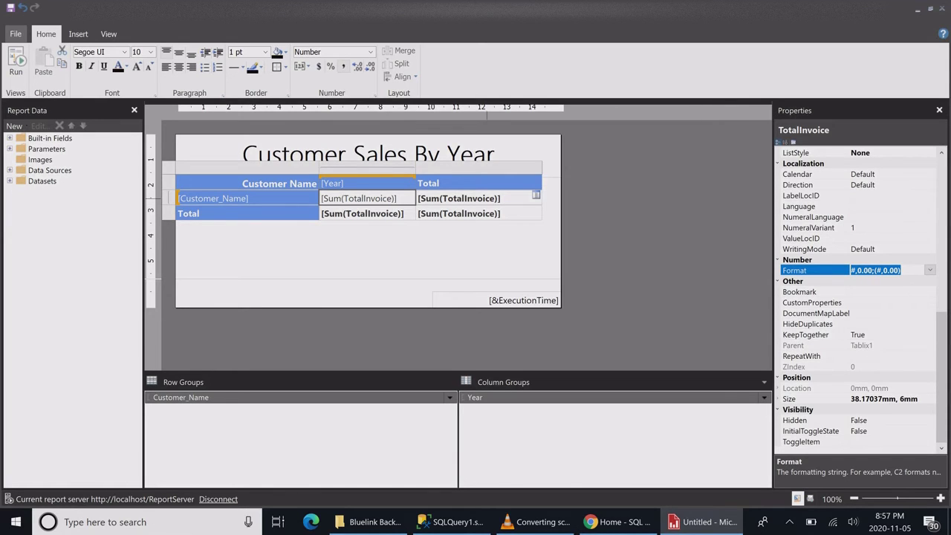
pyautogui.click(497, 202)
pyautogui.keyDown('ctrl'); pyautogui.click(494, 213); pyautogui.keyUp('ctrl')
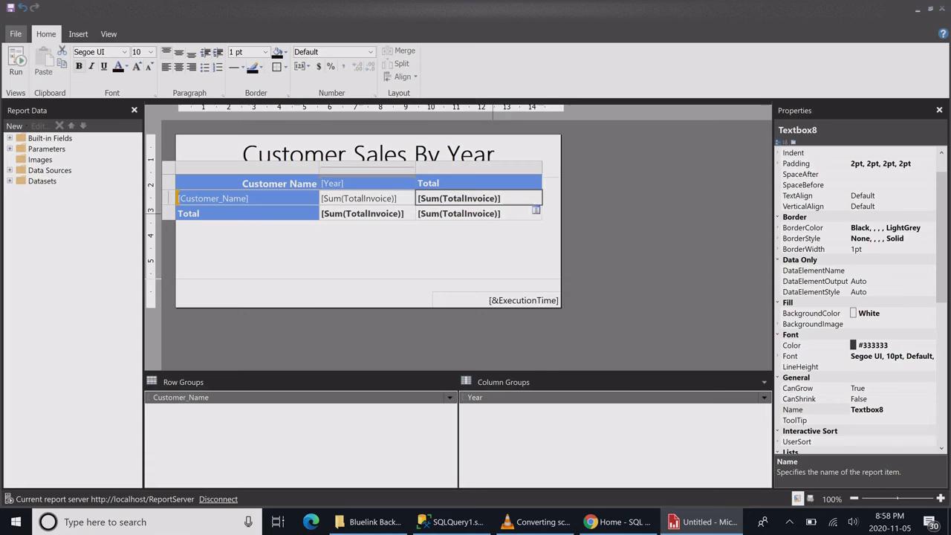
pyautogui.keyDown('ctrl'); pyautogui.click(315, 213); pyautogui.keyUp('ctrl')
pyautogui.keyDown('ctrl'); pyautogui.click(343, 214); pyautogui.keyUp('ctrl')
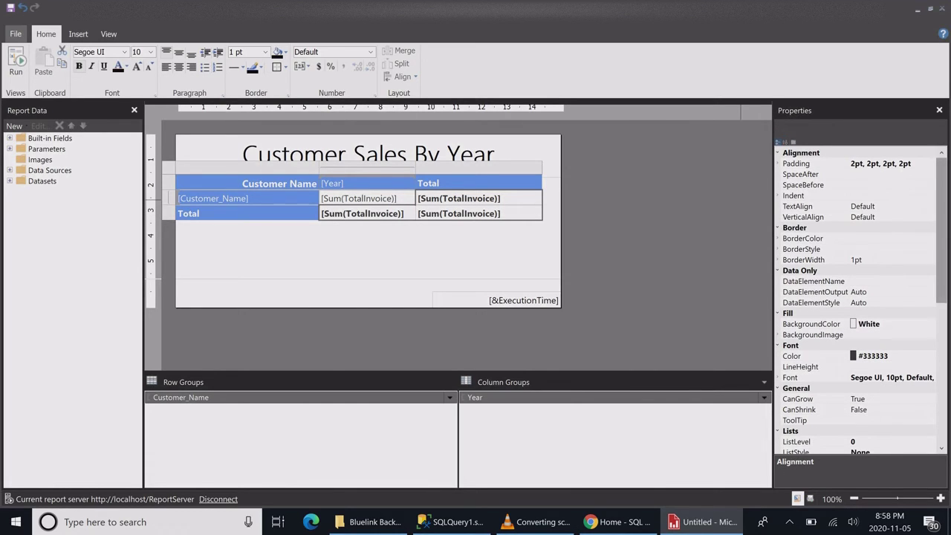
pyautogui.moveTo(941, 223)
pyautogui.mouseDown()
pyautogui.moveTo(941, 300)
pyautogui.moveTo(941, 235)
pyautogui.mouseUp()
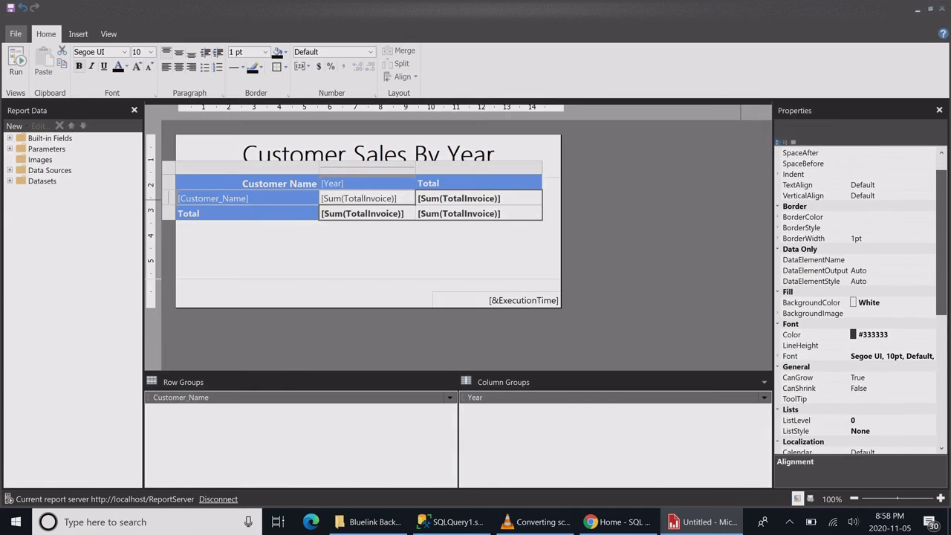
pyautogui.scroll(-7, 858, 297)
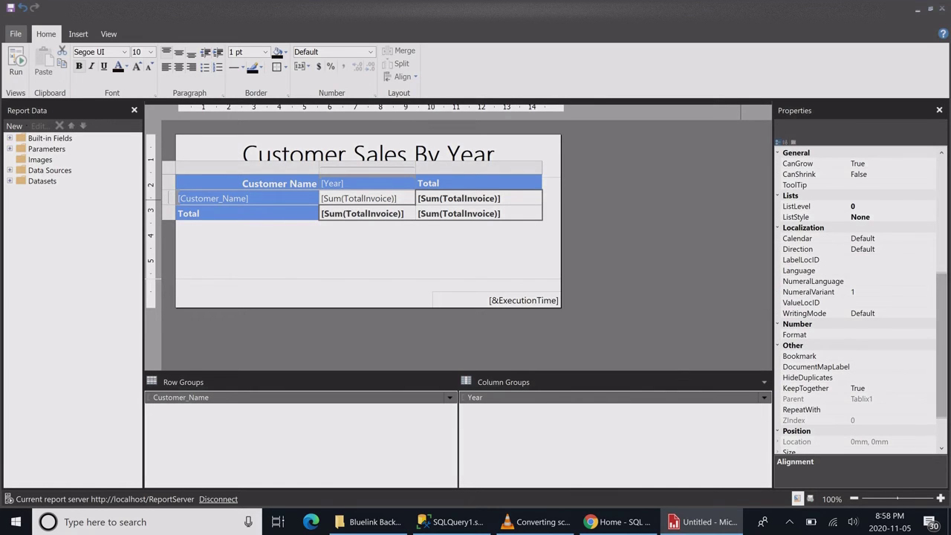
pyautogui.click(883, 334)
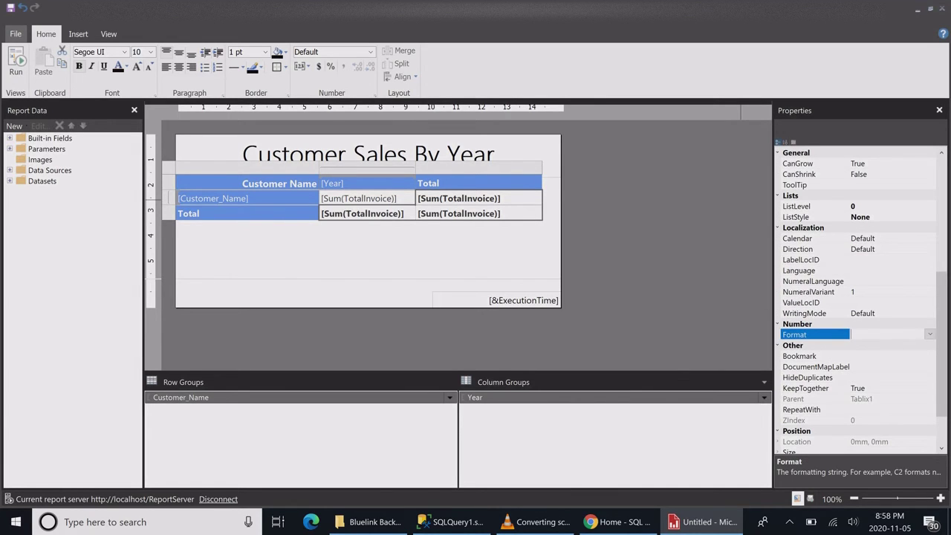
pyautogui.hotkey('ctrl', 'v')
pyautogui.click(891, 313)
# Run the report with Number Of Years set to 4, look through the formatted rows, and return to the design.
pyautogui.press('F5')
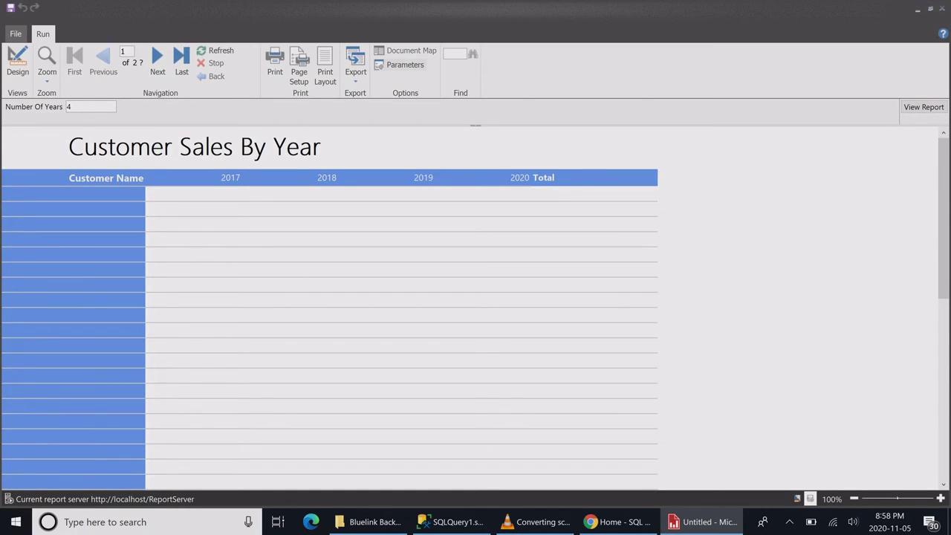
pyautogui.moveTo(943, 216); pyautogui.dragTo(943, 397)
pyautogui.scroll(5, 475, 308)
pyautogui.click(17, 63)
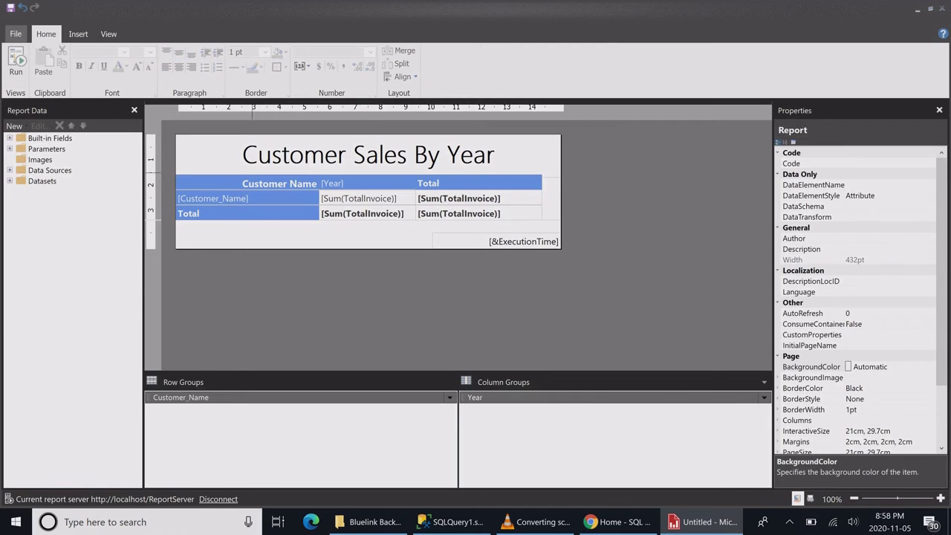
# Save the report to the report server as CustomerSalesByYear.rdl.
pyautogui.click(369, 198)
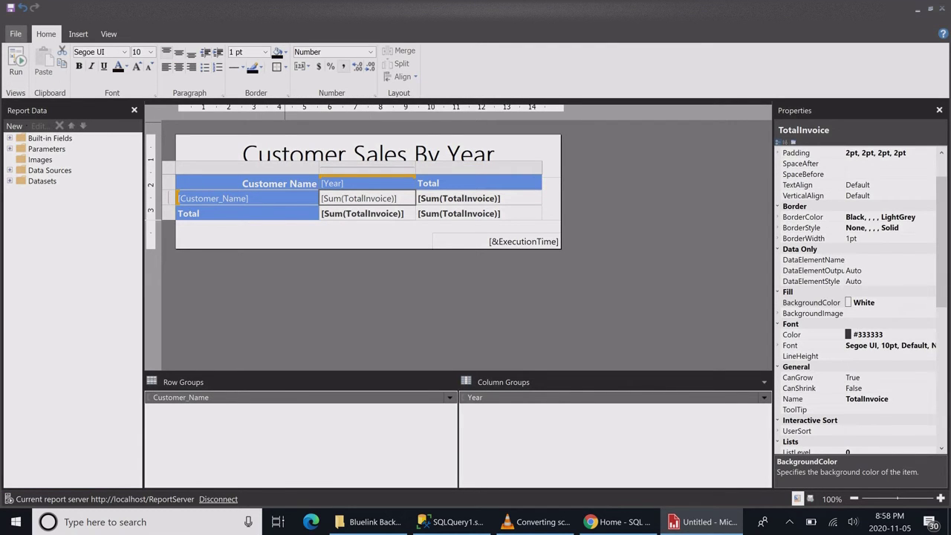
pyautogui.click(10, 7)
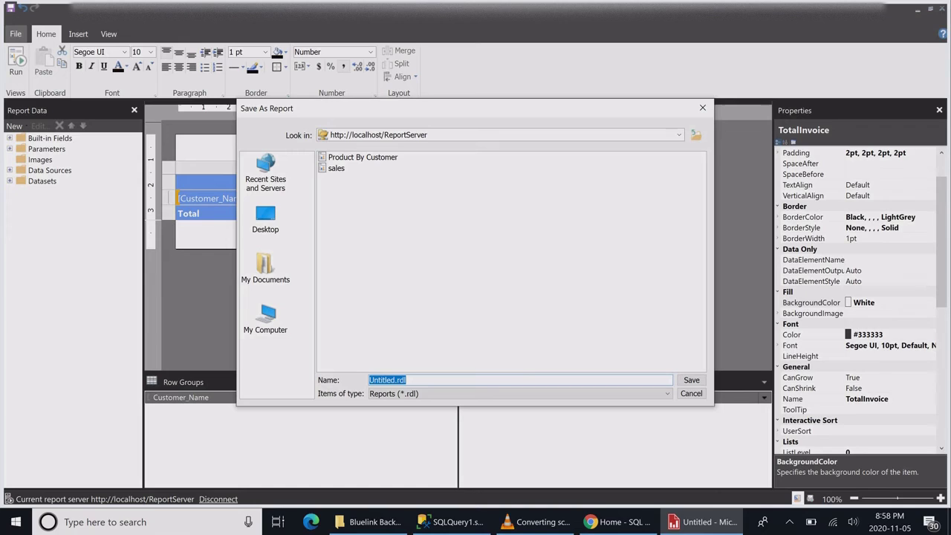
pyautogui.click(406, 380)
pyautogui.moveTo(393, 380); pyautogui.dragTo(369, 380)
pyautogui.write('Customer')
pyautogui.write('SalesBy')
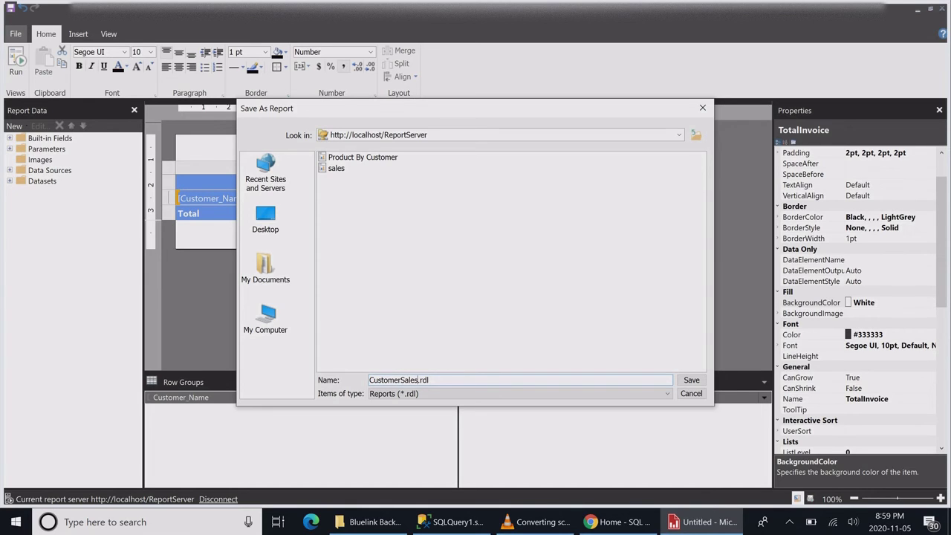
pyautogui.write('Year')
pyautogui.click(691, 380)
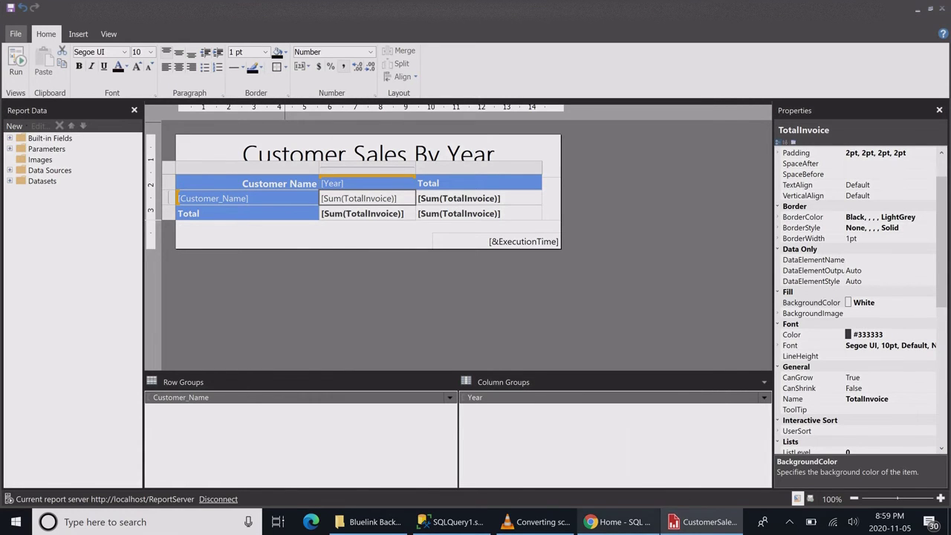
# Switch to the Reporting Services web portal in Chrome and view the CustomerSalesByYear report with Number Of Years set to 4.
pyautogui.click(618, 521)
pyautogui.click(24, 159)
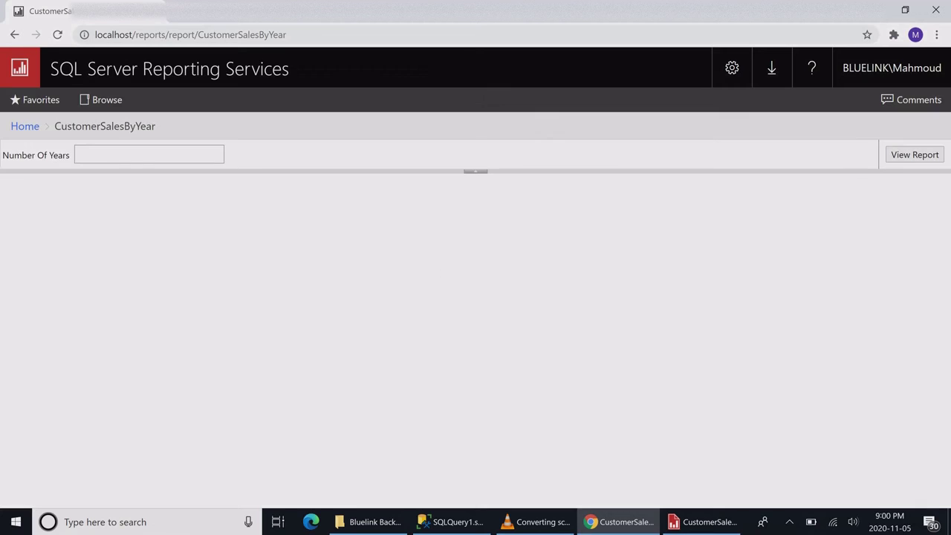
pyautogui.click(148, 154)
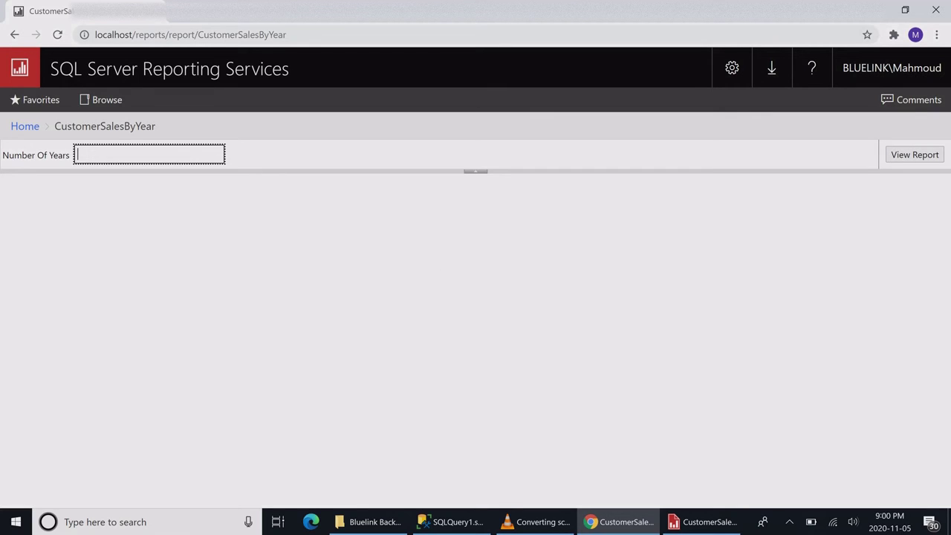
pyautogui.write('4')
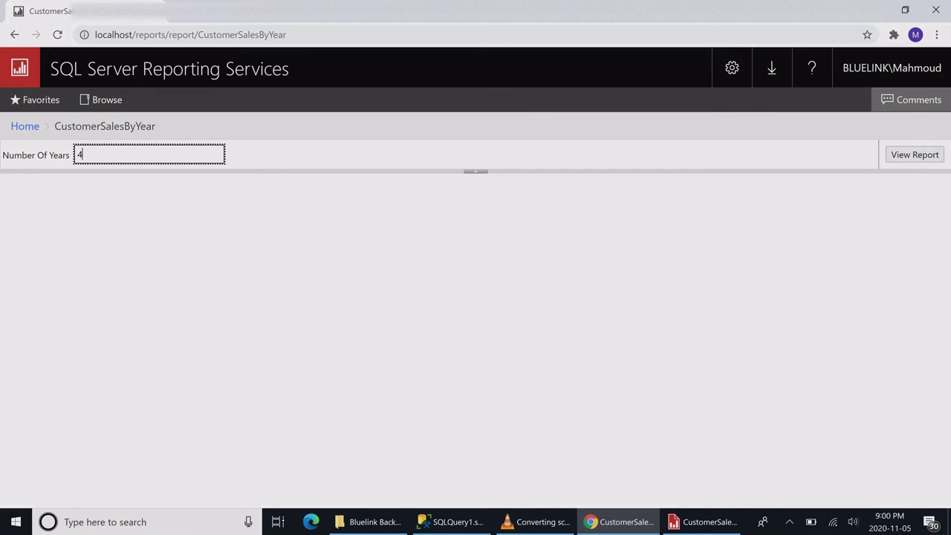
pyautogui.click(914, 154)
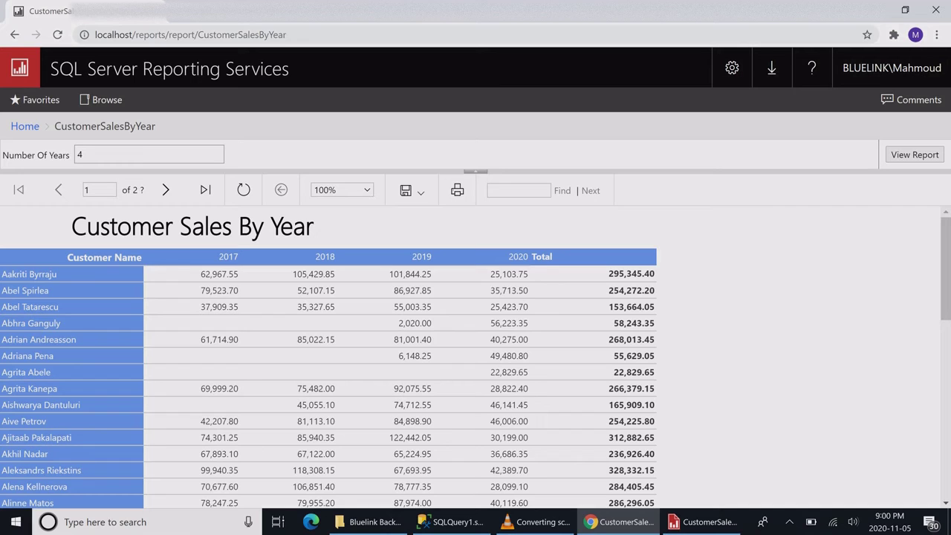
# Switch back to Report Builder, right-align the Total column header and make the [Year] header bold.
pyautogui.moveTo(701, 521)
pyautogui.click(702, 471)
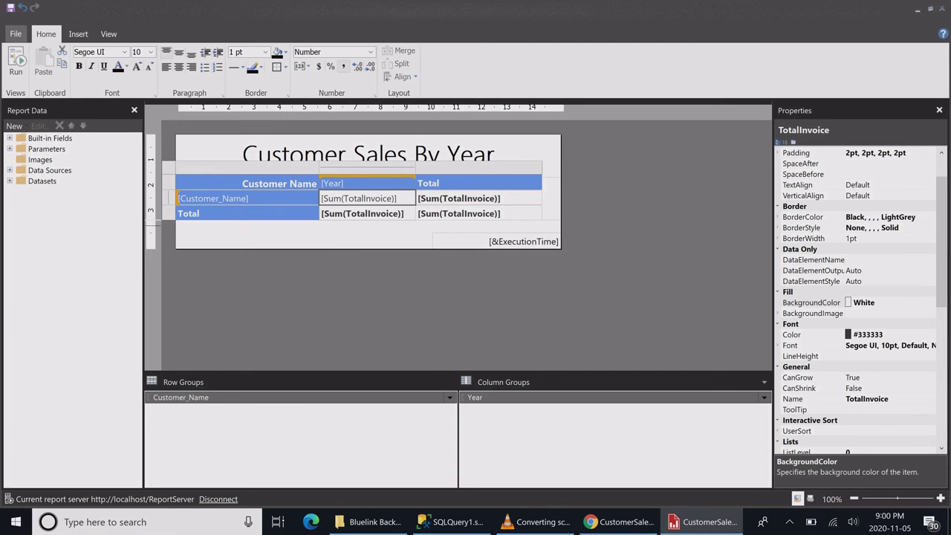
pyautogui.click(524, 185)
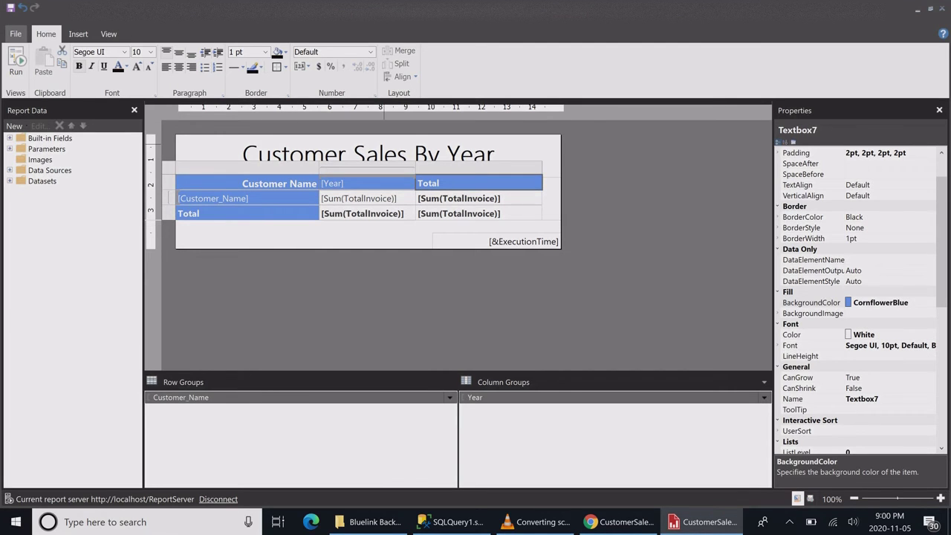
pyautogui.click(190, 67)
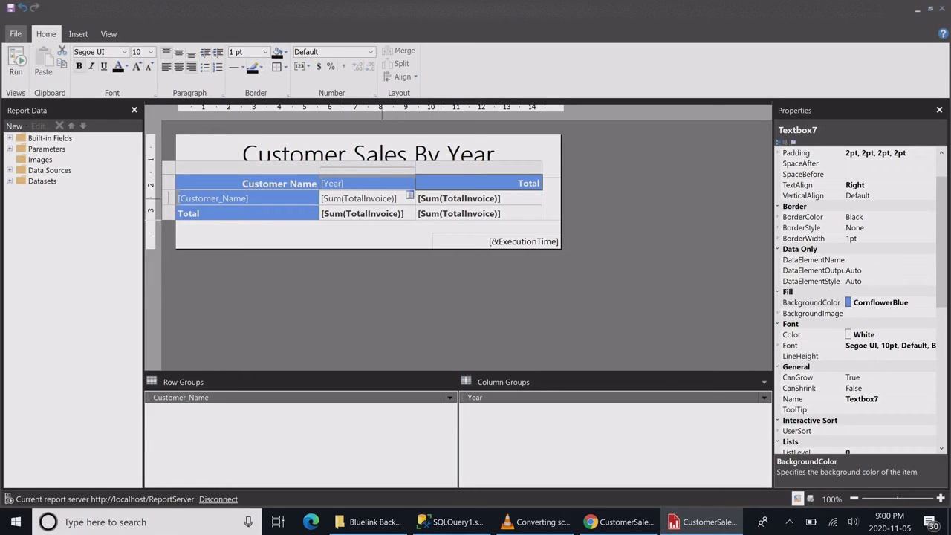
pyautogui.click(388, 185)
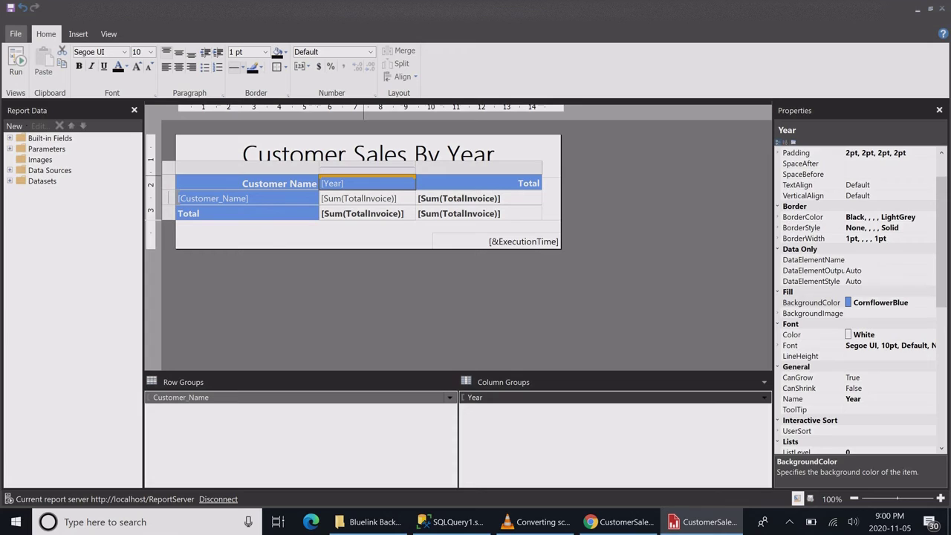
pyautogui.hotkey('ctrl', 'b')
# Replace the background color of the yearly [Sum(TotalInvoice)] cell in the customer row with an expression starting =IIF(Fields!TotalInvoice.Value>100000,.
pyautogui.click(403, 200)
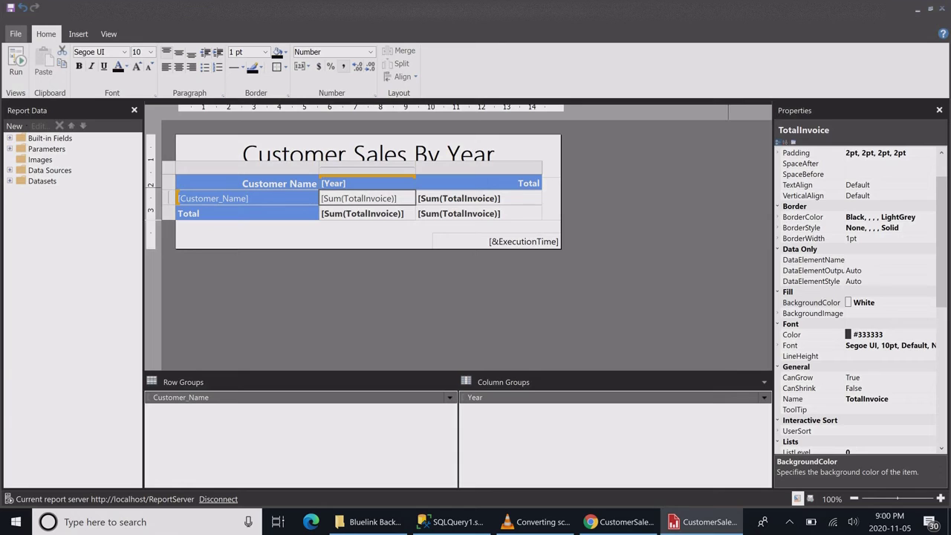
pyautogui.scroll(-1, 858, 301)
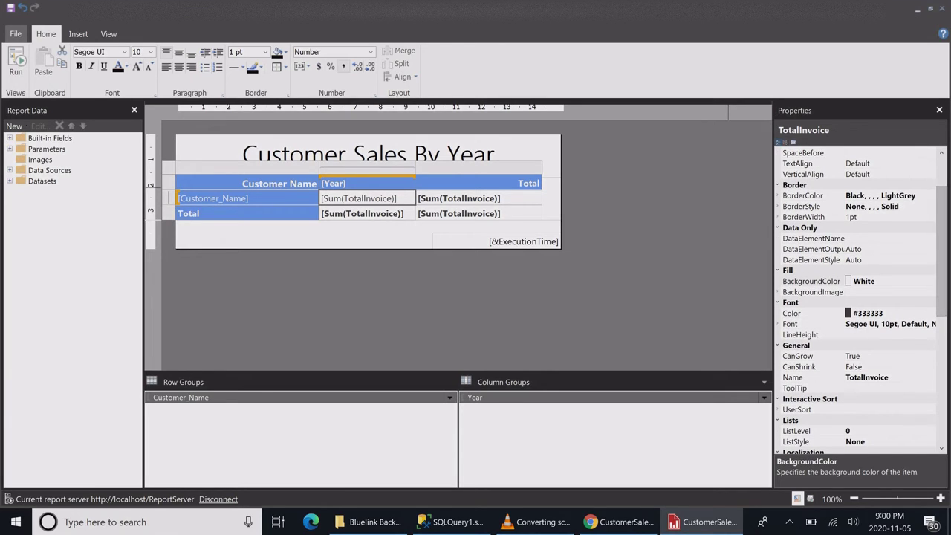
pyautogui.click(895, 282)
pyautogui.click(929, 281)
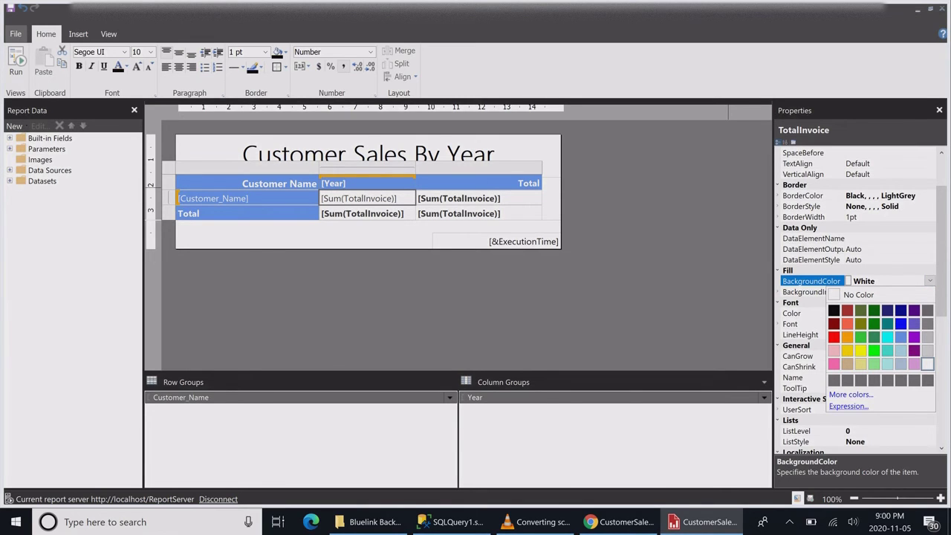
pyautogui.click(848, 405)
pyautogui.click(575, 156)
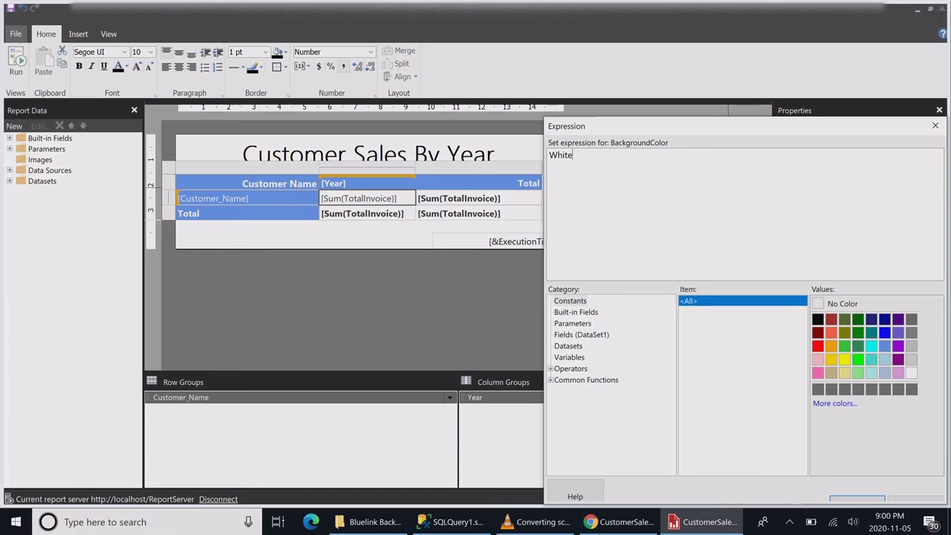
pyautogui.press('BackSpace')
pyautogui.press('BackSpace')
pyautogui.press('BackSpace')
pyautogui.press('BackSpace')
pyautogui.press('BackSpace')
pyautogui.write('=IIF(')
pyautogui.click(581, 335)
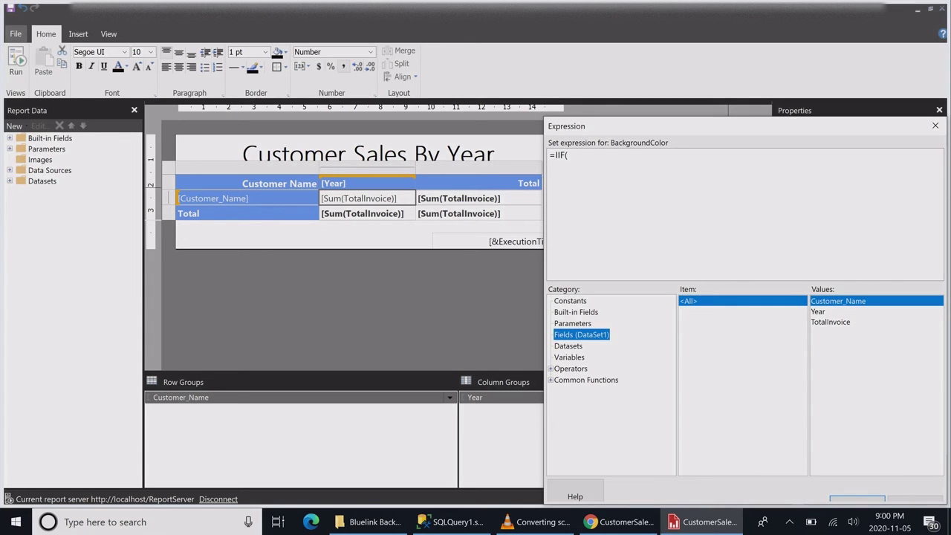
pyautogui.click(829, 321)
pyautogui.doubleClick(829, 322)
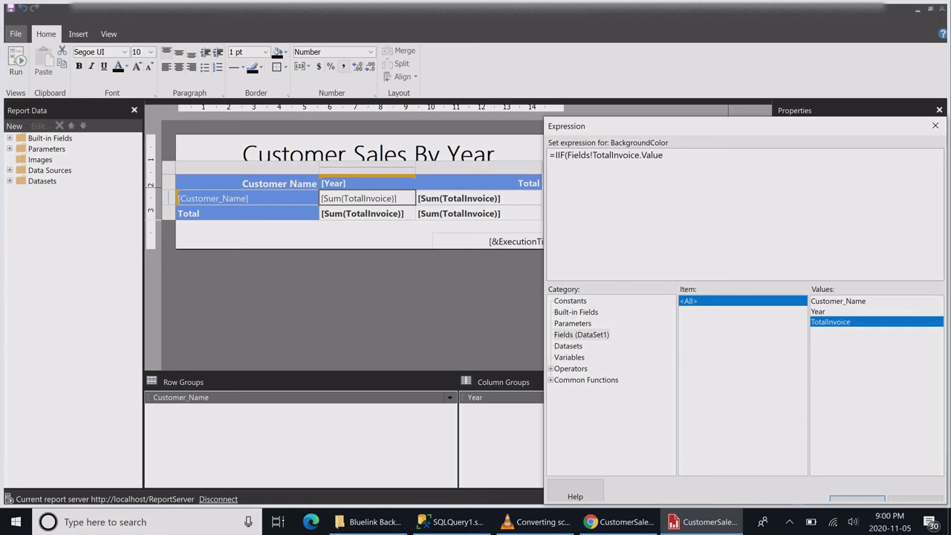
pyautogui.write('>100000,')
# Complete the background color expression with "LightGreen" as the true result and "White" as the false result, and apply it.
pyautogui.click(570, 300)
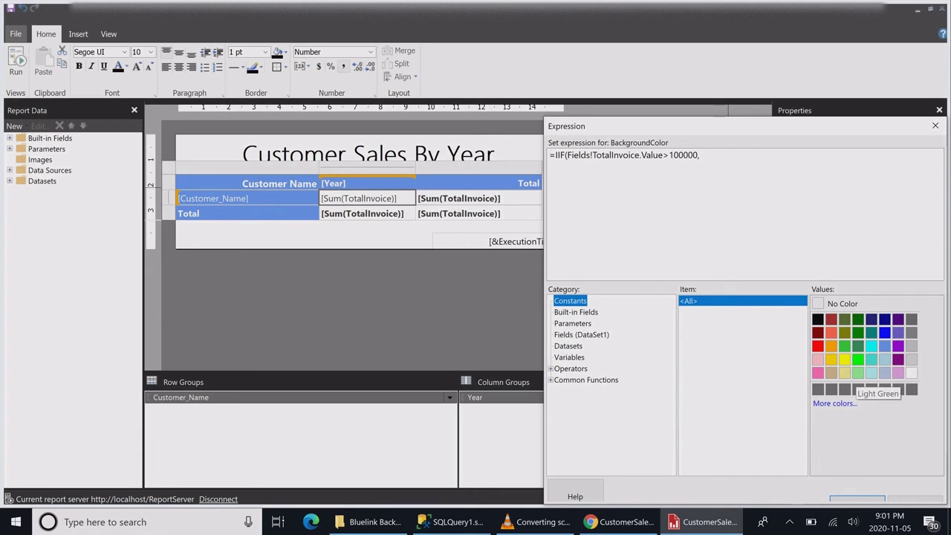
pyautogui.doubleClick(858, 372)
pyautogui.write(',')
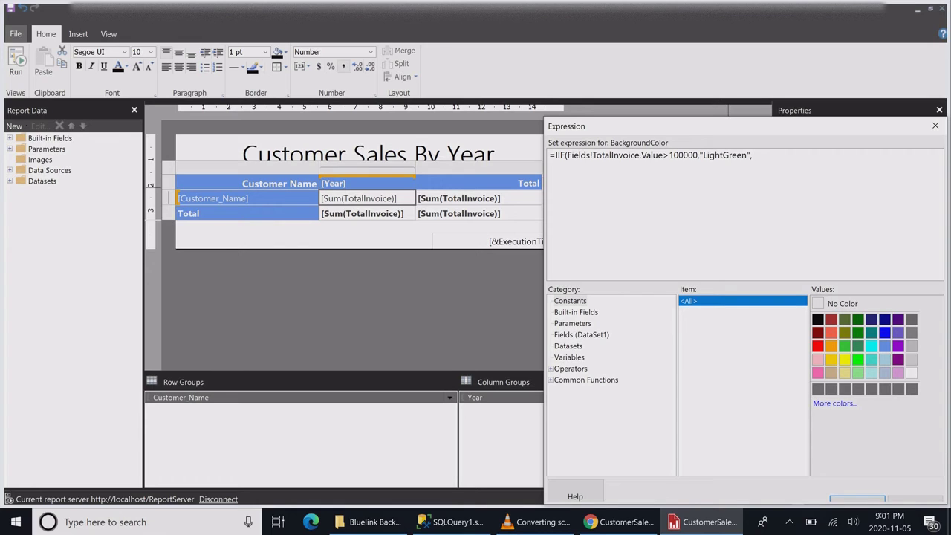
pyautogui.write('"White")')
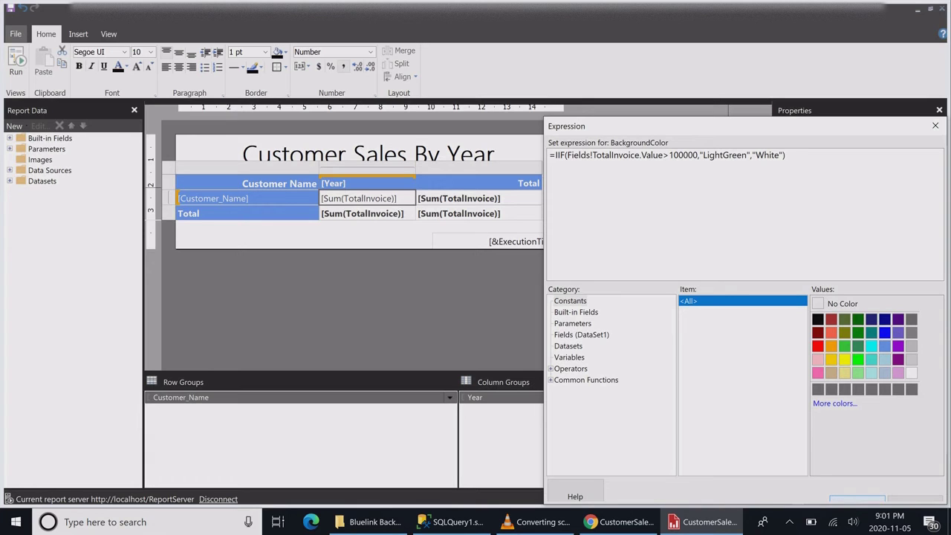
pyautogui.click(857, 499)
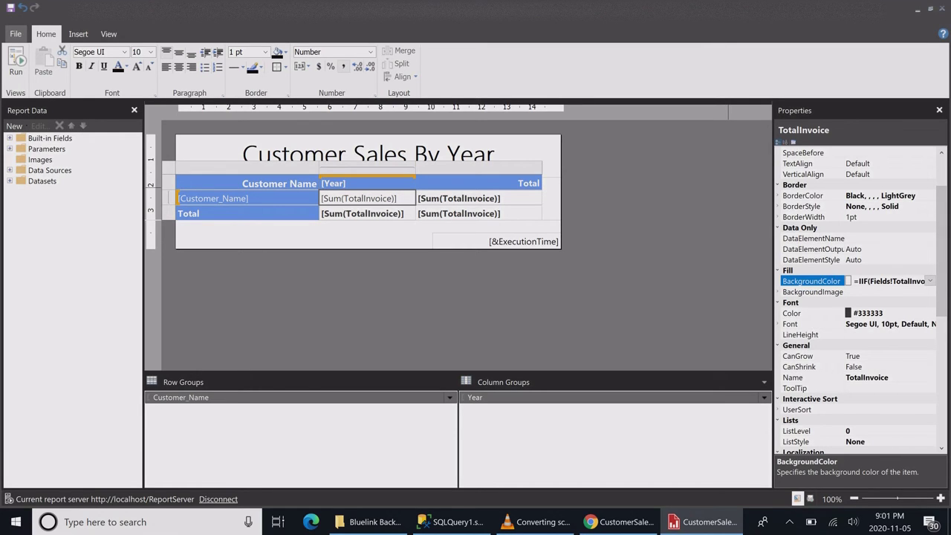
# Replace the same cell's font color with an expression starting =IIF(Fields!TotalInvoice.Value>100000,.
pyautogui.click(885, 313)
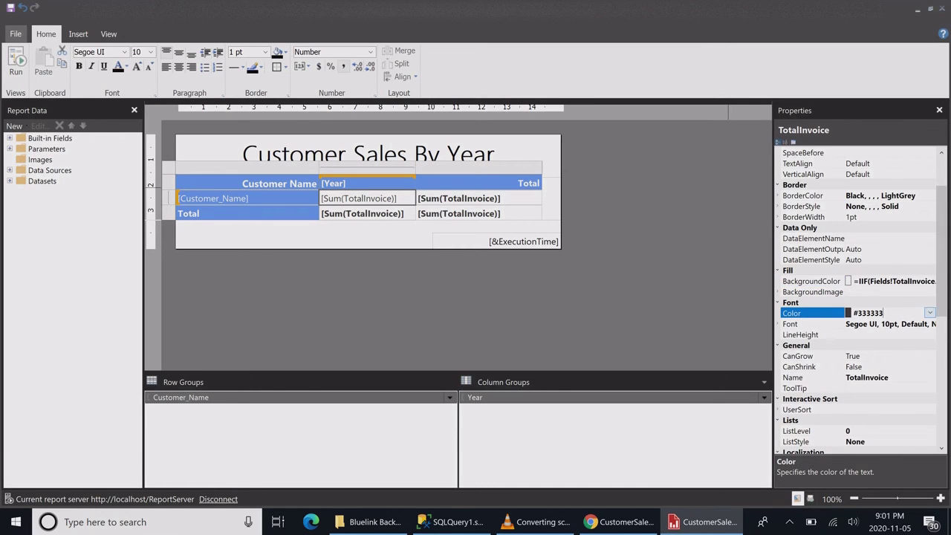
pyautogui.click(929, 313)
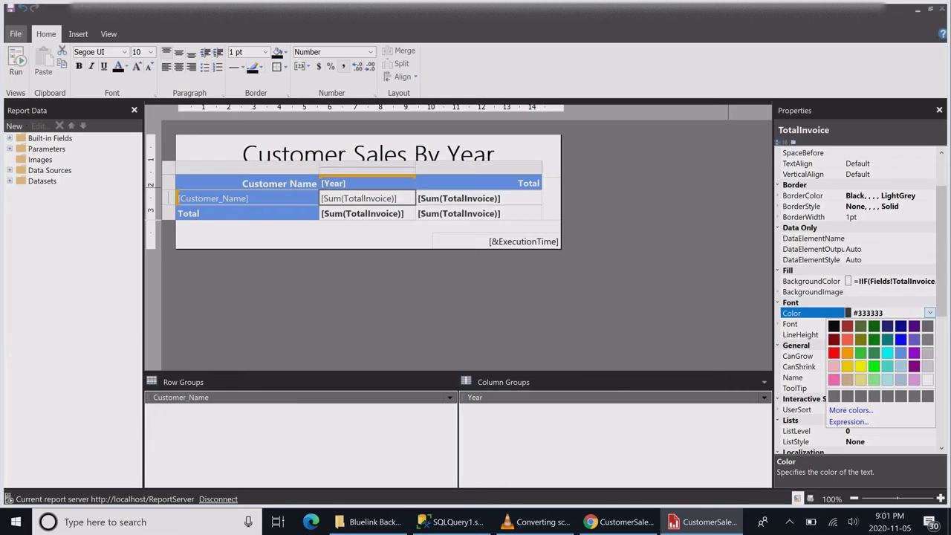
pyautogui.click(849, 421)
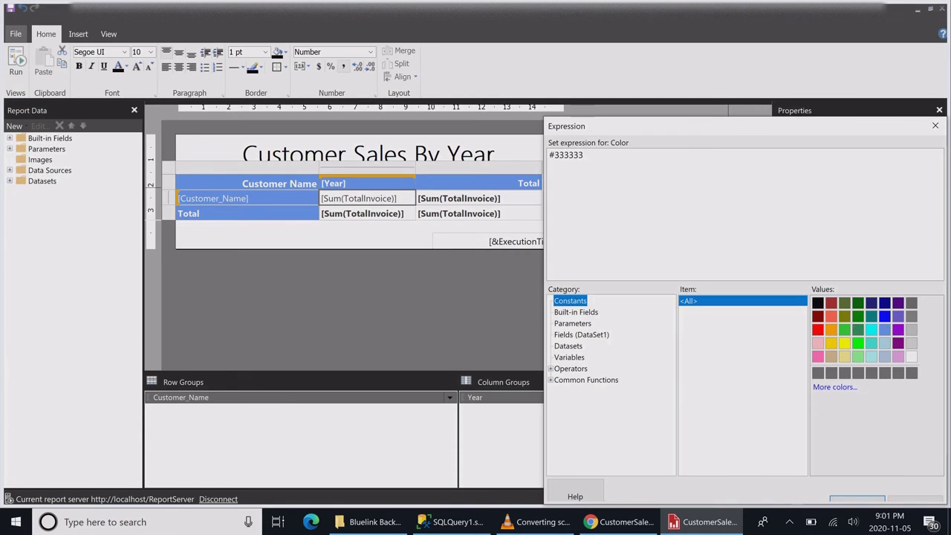
pyautogui.click(585, 155)
pyautogui.hotkey('shift', 'Left')
pyautogui.hotkey('shift', 'Left')
pyautogui.hotkey('shift', 'Left')
pyautogui.hotkey('shift', 'Left')
pyautogui.hotkey('shift', 'Left')
pyautogui.hotkey('shift', 'Left')
pyautogui.hotkey('shift', 'Left')
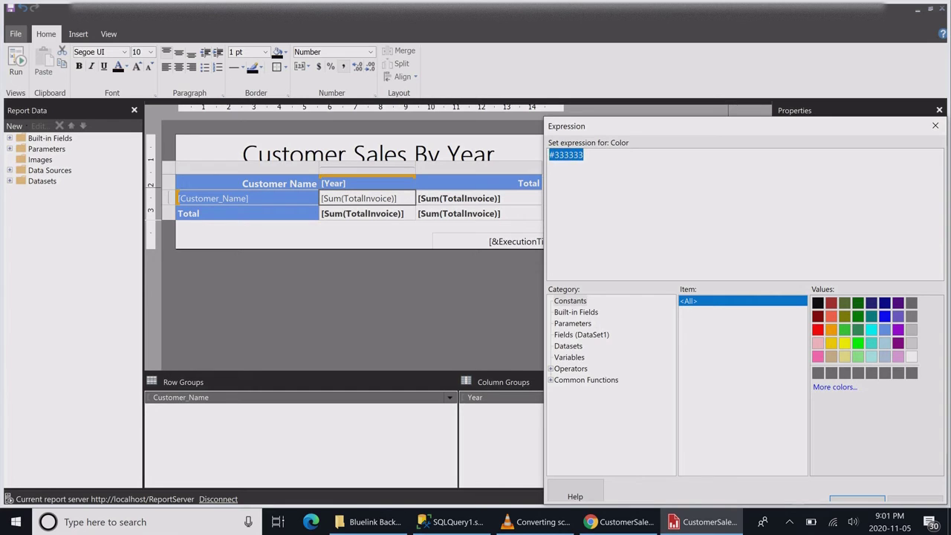
pyautogui.write('=IIF')
pyautogui.click(582, 335)
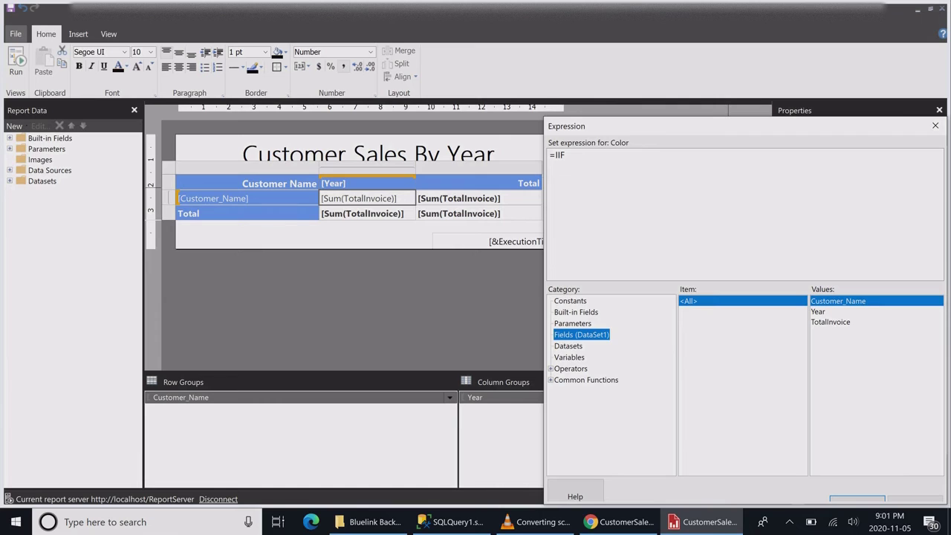
pyautogui.doubleClick(831, 322)
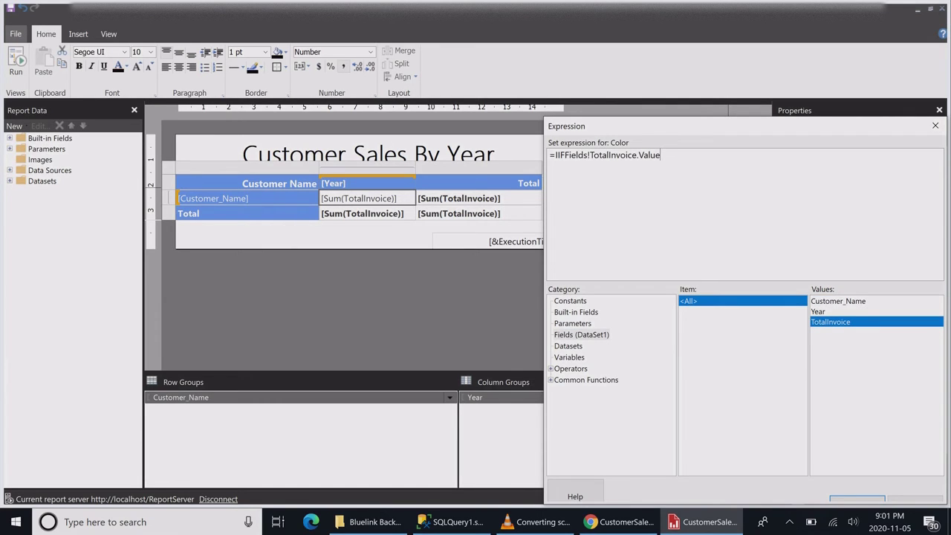
pyautogui.click(564, 155)
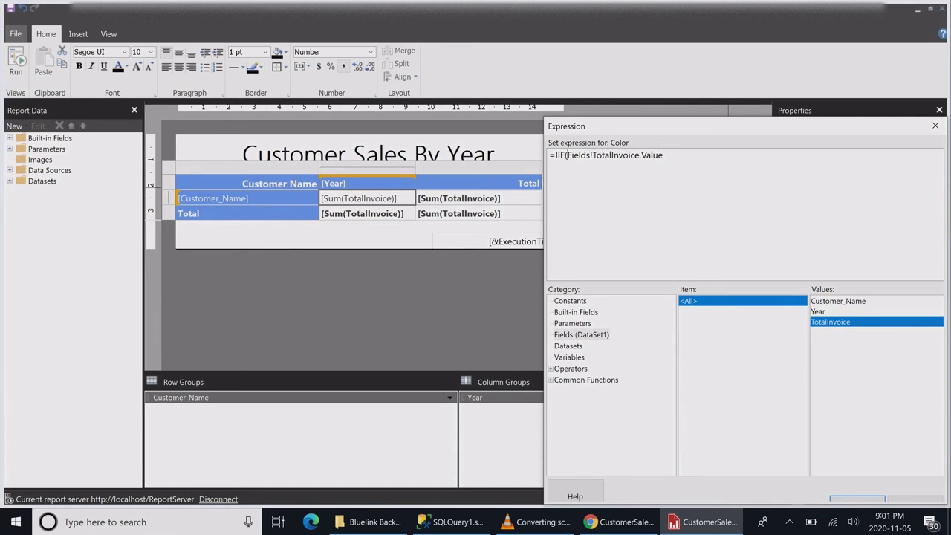
pyautogui.write('(')
pyautogui.click(663, 155)
pyautogui.write('>100000,')
# Complete the font color expression with Red as the true result and Black as the false result, and apply it.
pyautogui.click(571, 301)
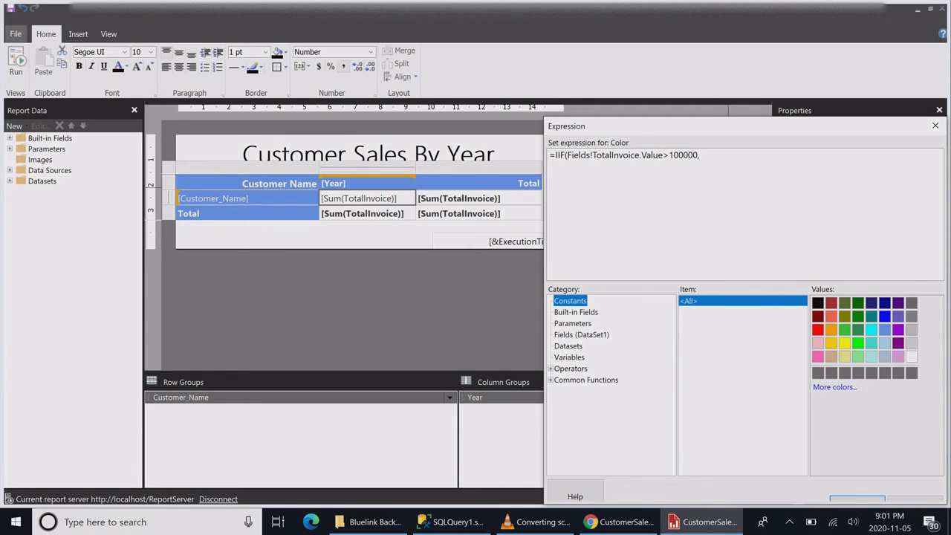
pyautogui.doubleClick(816, 329)
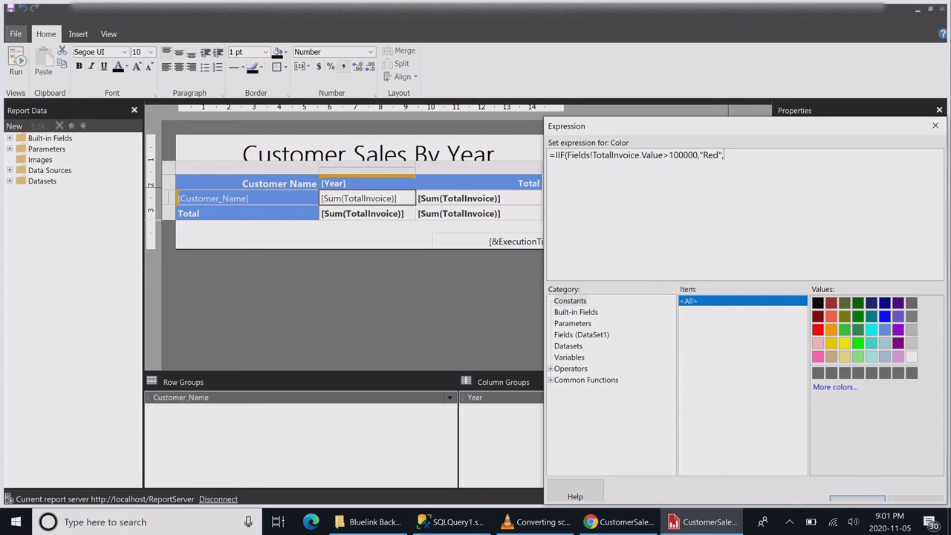
pyautogui.doubleClick(817, 303)
pyautogui.write(')')
pyautogui.click(856, 497)
# Run the report with Number Of Years set to 4, and save it after returning to the design.
pyautogui.press('F5')
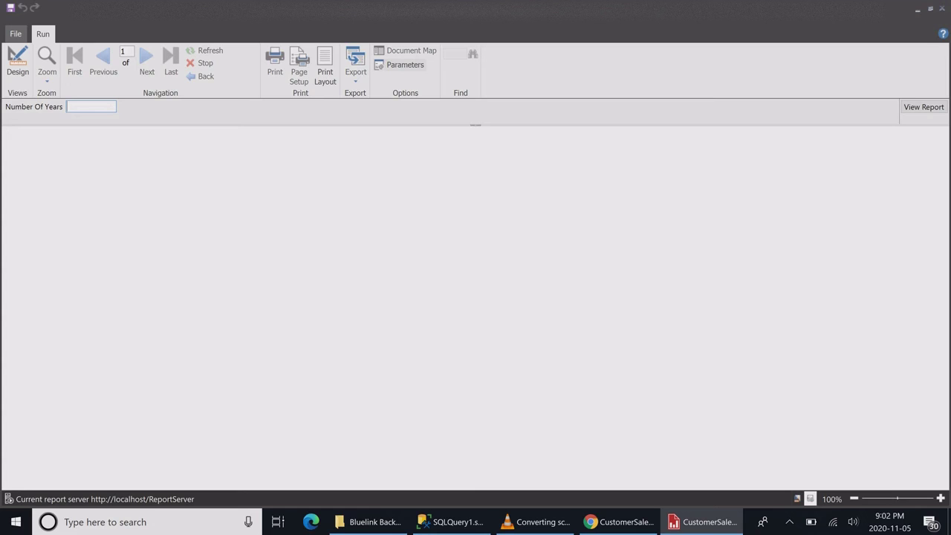
pyautogui.write('4')
pyautogui.press('Return')
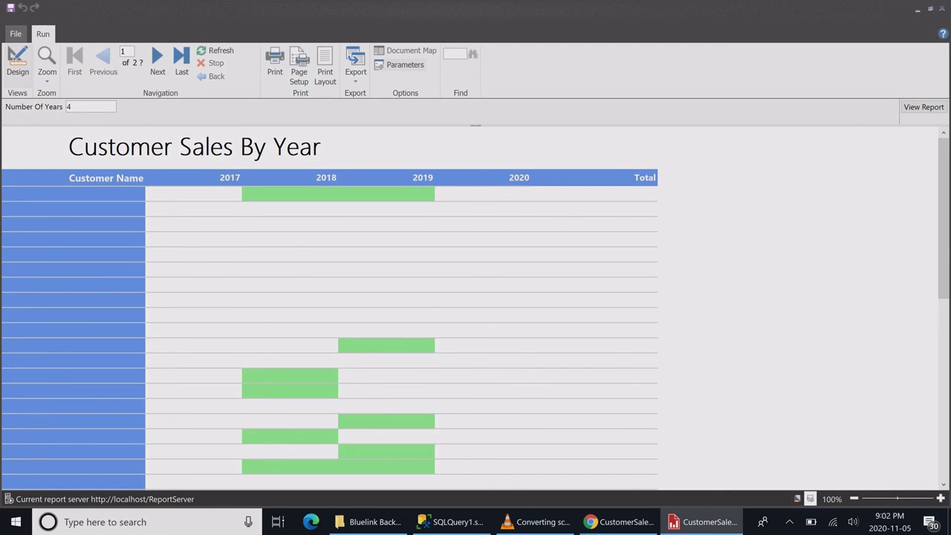
pyautogui.click(18, 61)
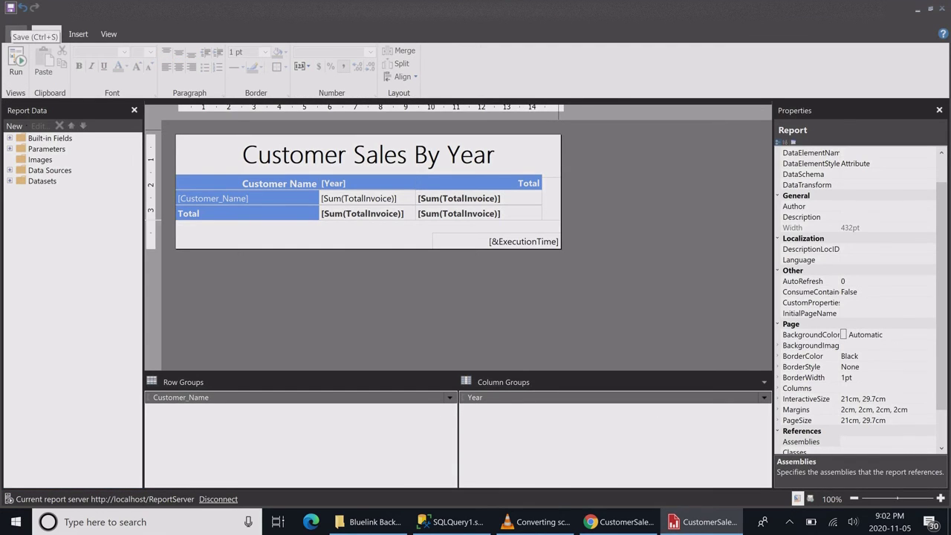
# Switch to the web portal in Chrome, view the updated CustomerSalesByYear report for 4 years, and return to Report Builder.
pyautogui.click(619, 521)
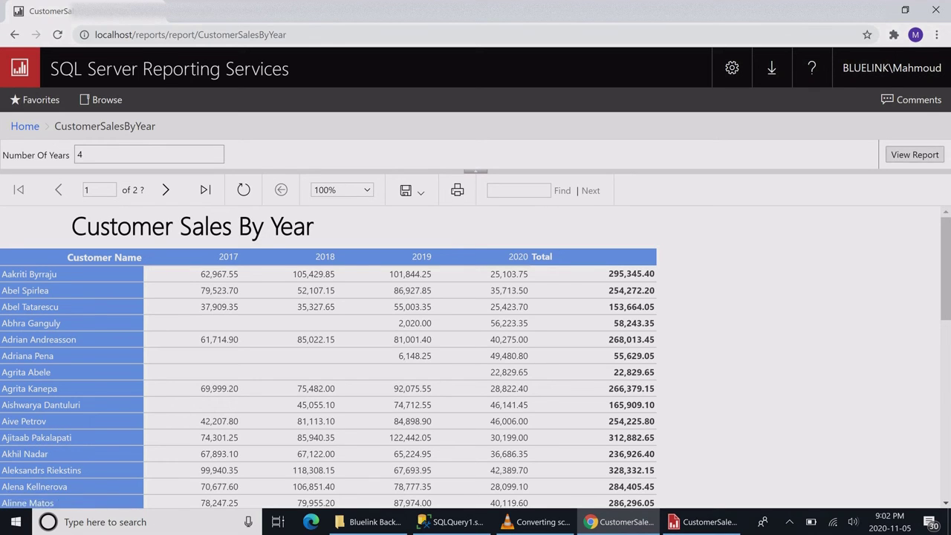
pyautogui.click(914, 155)
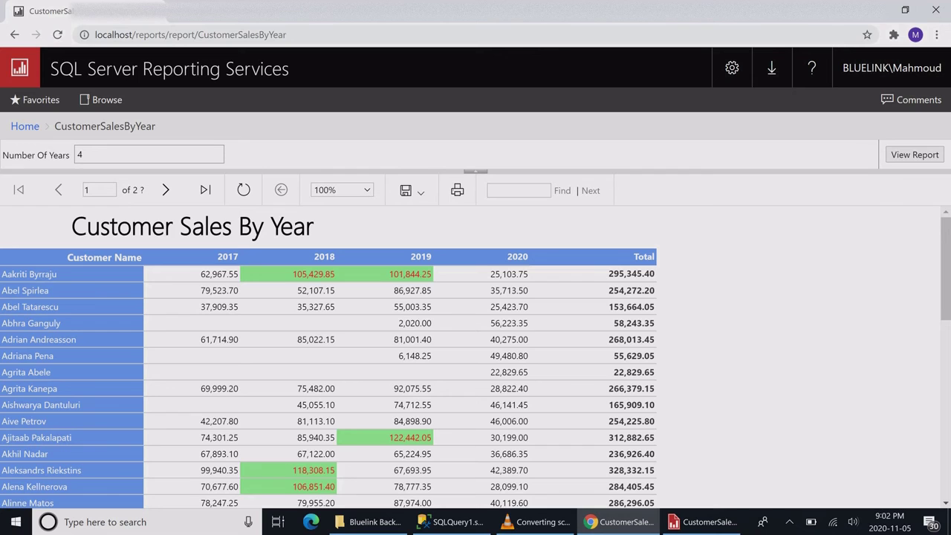
pyautogui.click(701, 521)
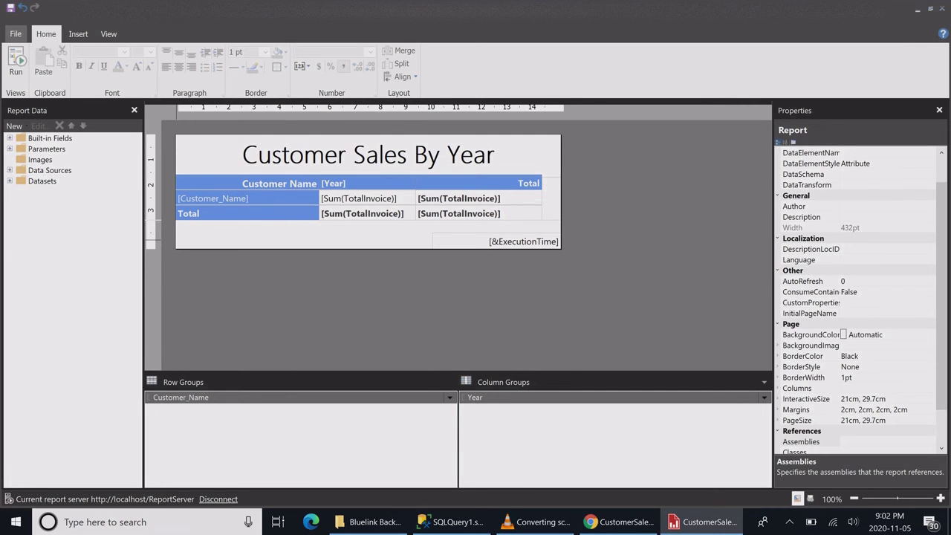
# Open the properties of the NumberOfYears parameter and set its data type to Integer.
pyautogui.click(9, 149)
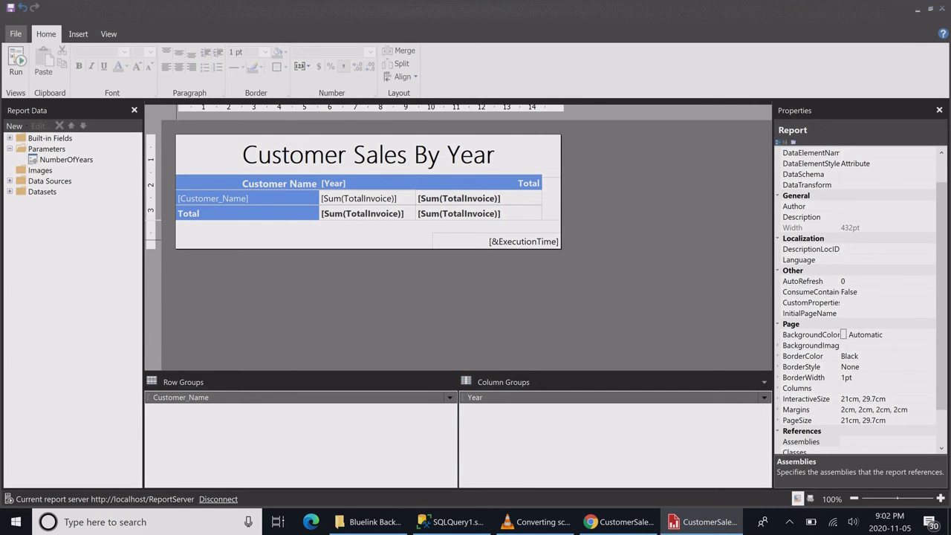
pyautogui.click(66, 160)
pyautogui.rightClick(49, 158)
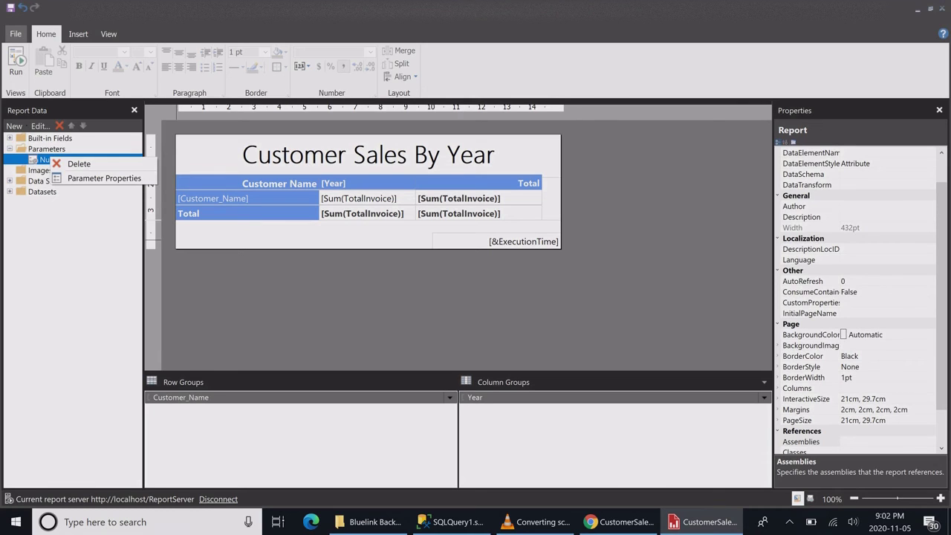
pyautogui.click(100, 178)
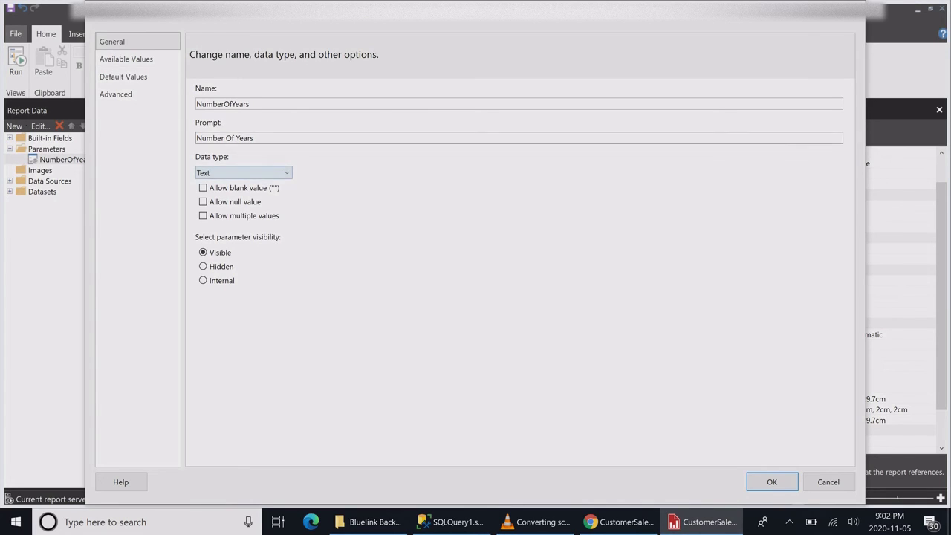
pyautogui.click(244, 172)
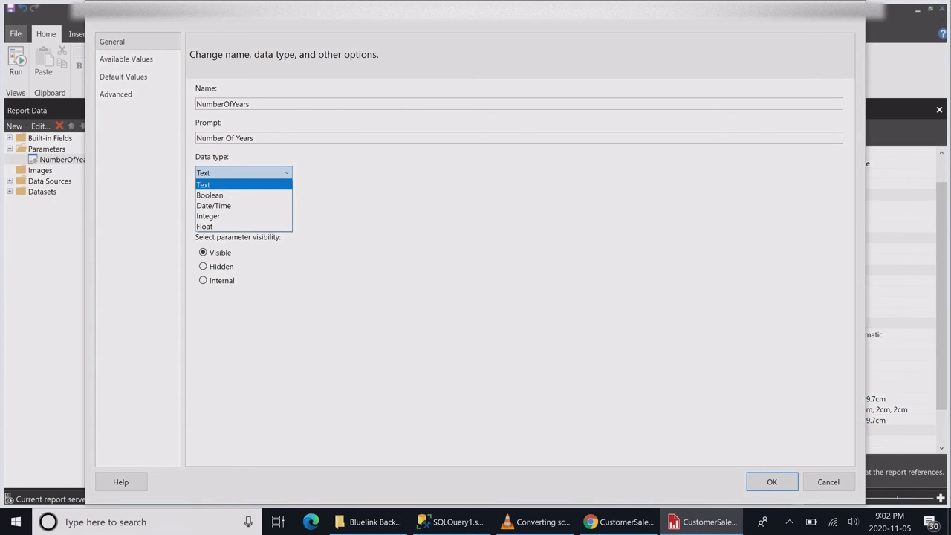
pyautogui.click(243, 217)
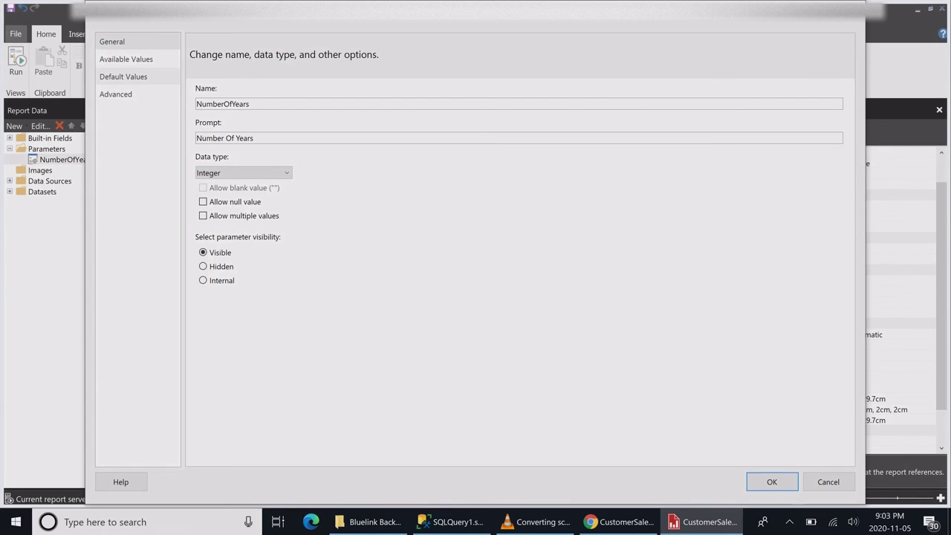
# Specify 4 as the default value of the NumberOfYears parameter.
pyautogui.click(123, 76)
pyautogui.click(203, 118)
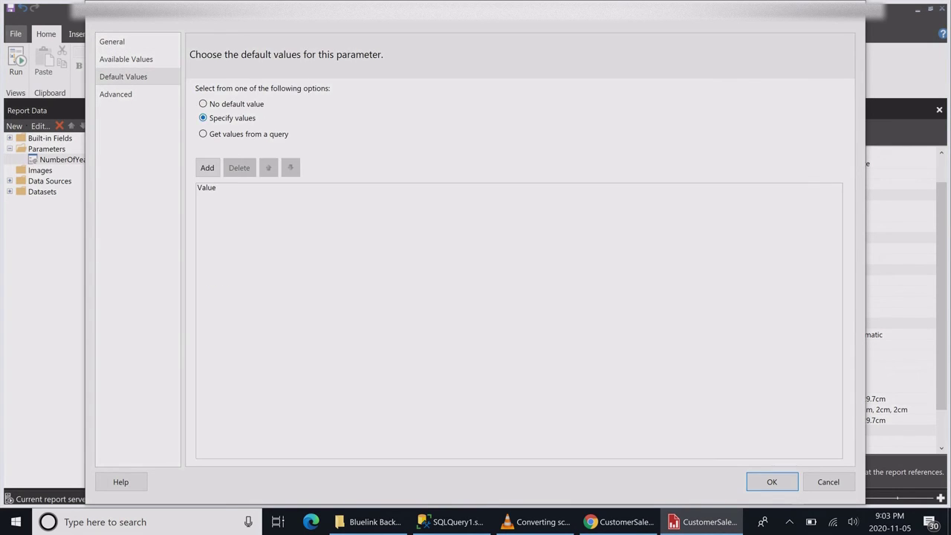
pyautogui.click(207, 167)
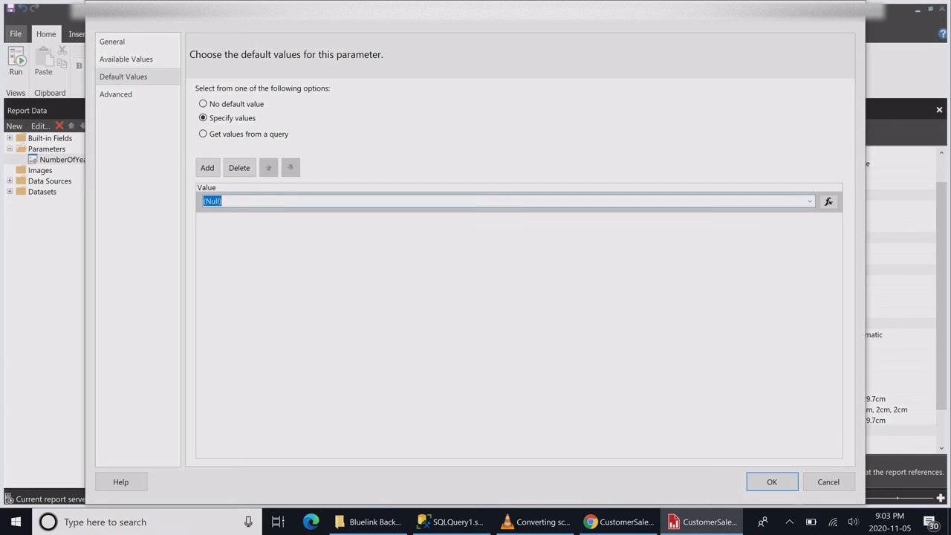
pyautogui.write('4')
# Specify available values for the NumberOfYears parameter and add a first entry with label 4 and value 4.
pyautogui.click(127, 58)
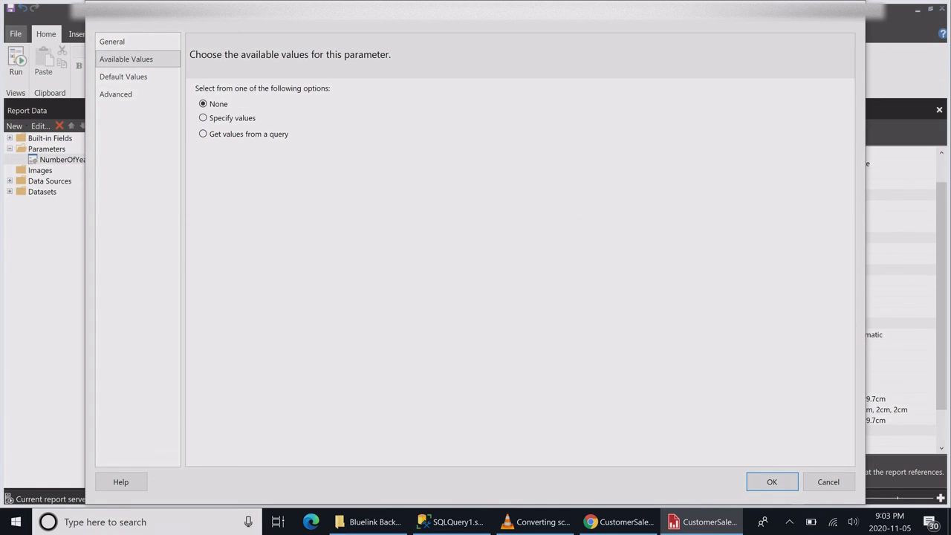
pyautogui.click(204, 118)
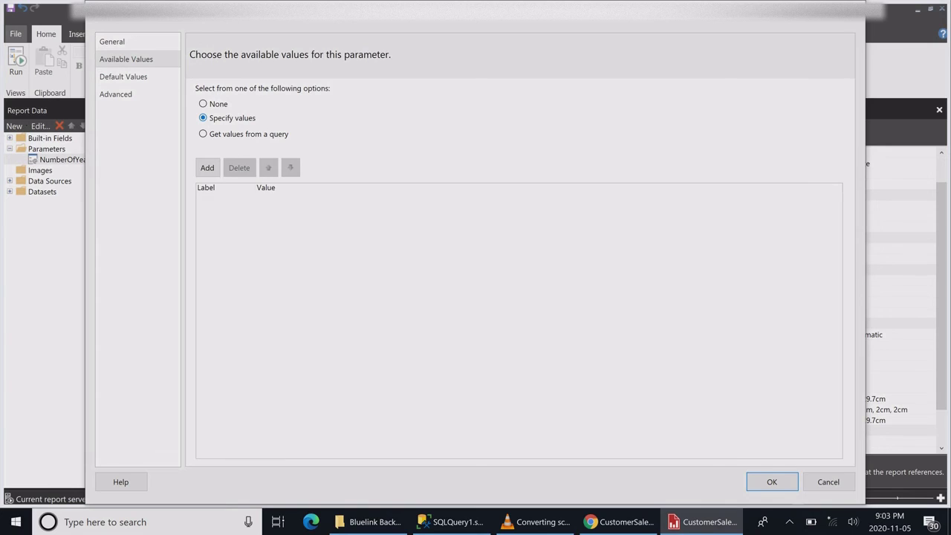
pyautogui.click(207, 167)
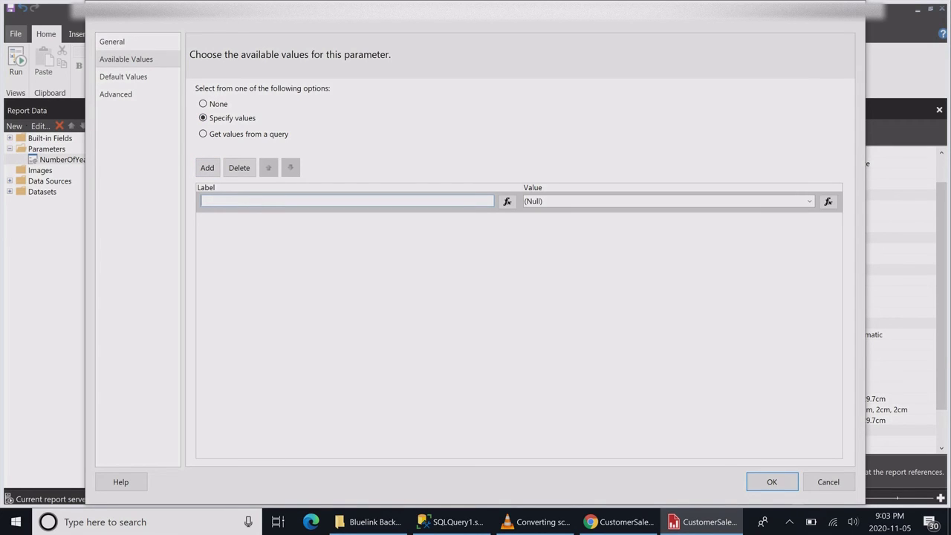
pyautogui.write('4')
pyautogui.press('Tab')
pyautogui.press('Tab')
pyautogui.write('4')
# Add two more available values to the parameter: label 3 with value 3, and label 2 with value 2.
pyautogui.click(207, 168)
pyautogui.press('Return')
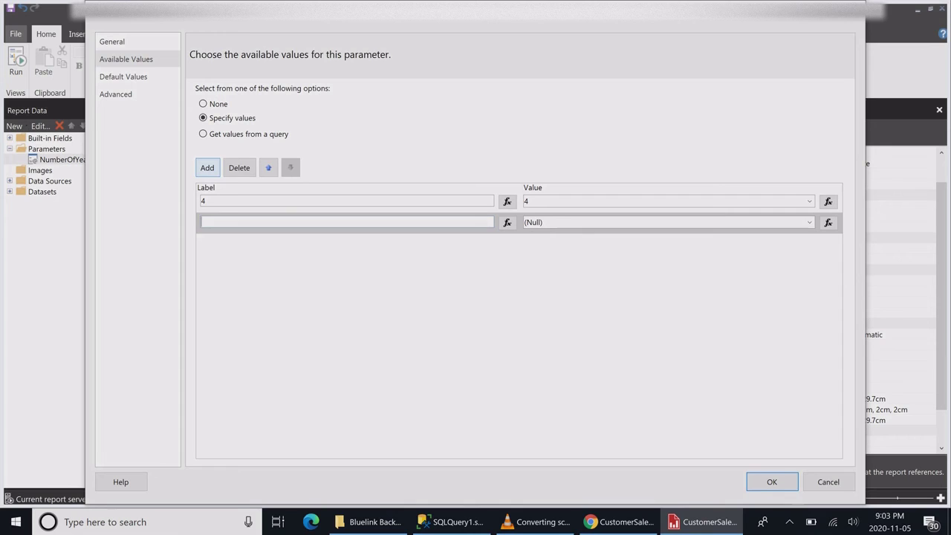
pyautogui.write('3')
pyautogui.press('Tab')
pyautogui.press('Tab')
pyautogui.write('3')
pyautogui.click(207, 167)
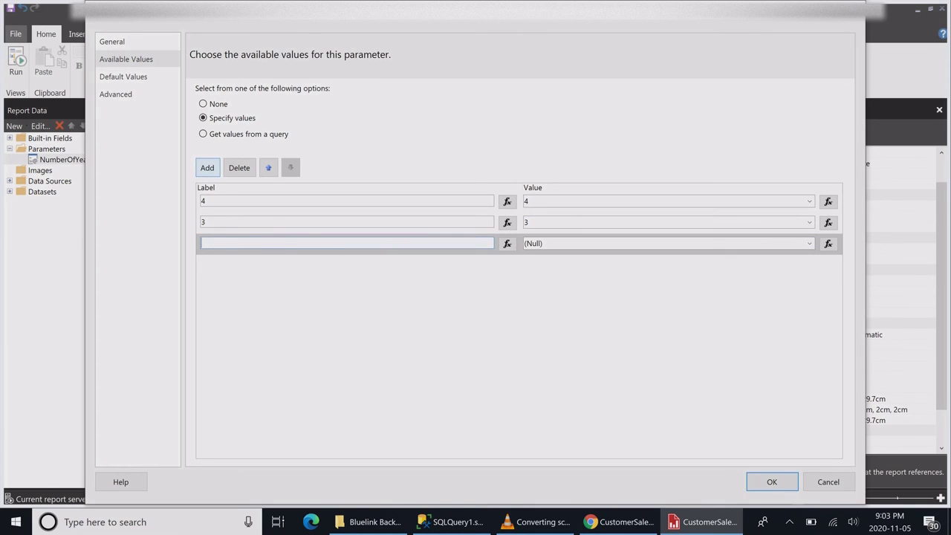
pyautogui.write('2')
pyautogui.press('Tab')
pyautogui.press('Tab')
pyautogui.write('2')
# Add a fourth available value with label 1 and value 1, and confirm the parameter properties.
pyautogui.click(207, 167)
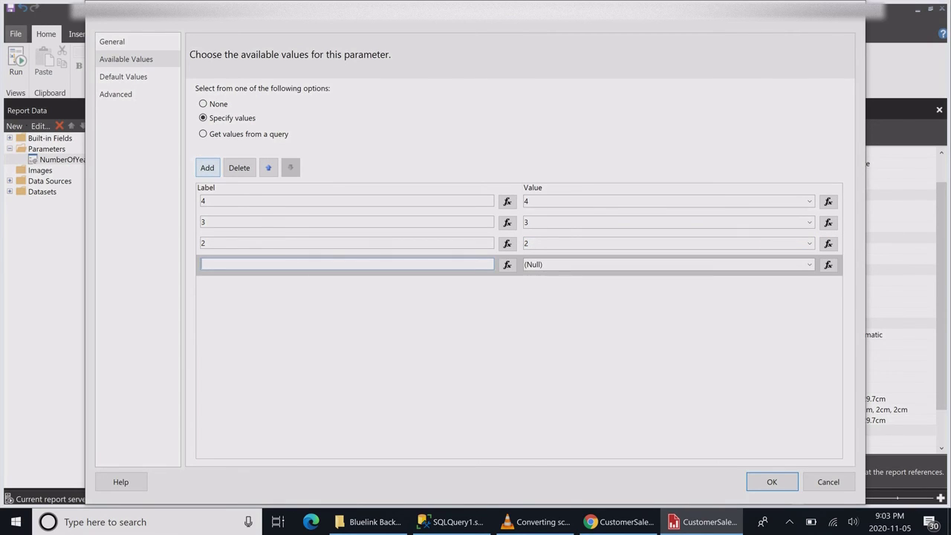
pyautogui.write('1')
pyautogui.press('Tab')
pyautogui.press('Tab')
pyautogui.write('1')
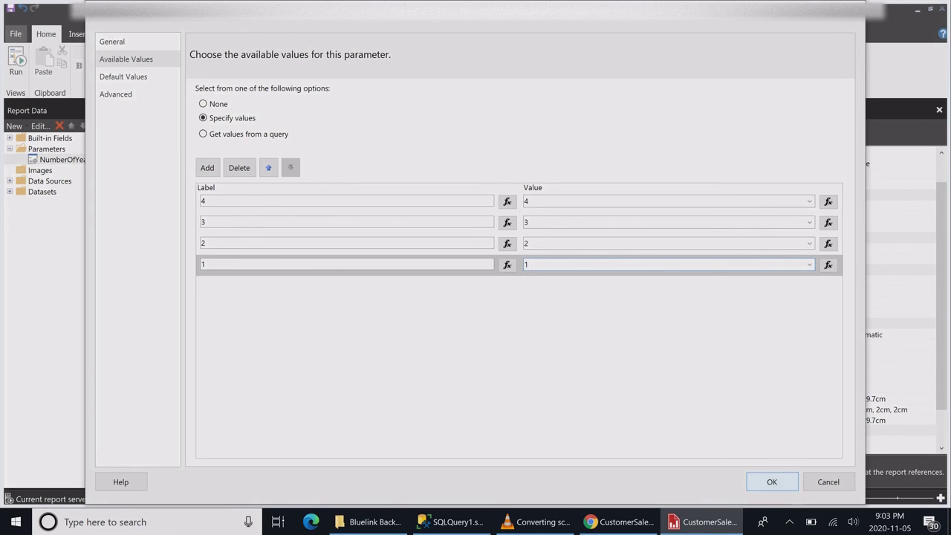
pyautogui.press('Return')
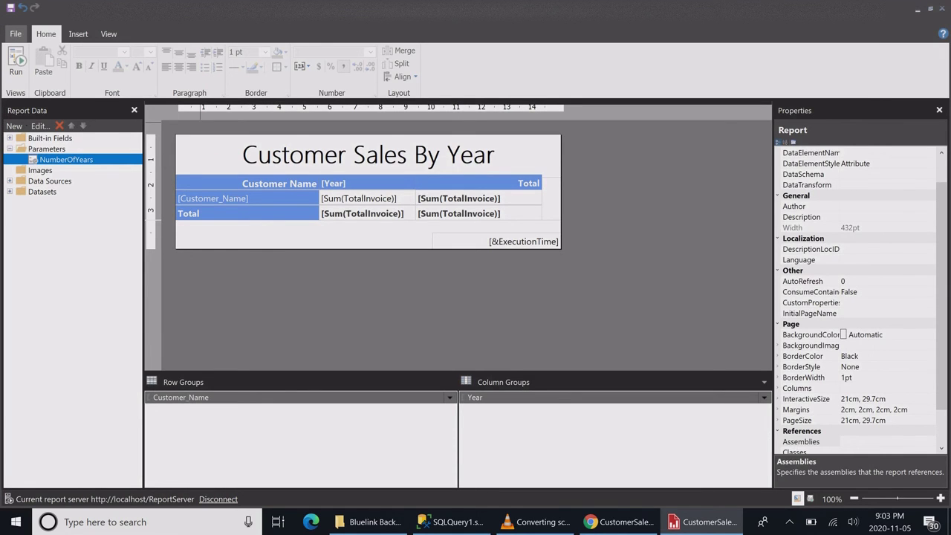
# Save the report, switch to the web portal in Chrome, and reopen CustomerSalesByYear from the Home folder.
pyautogui.click(11, 8)
pyautogui.click(620, 521)
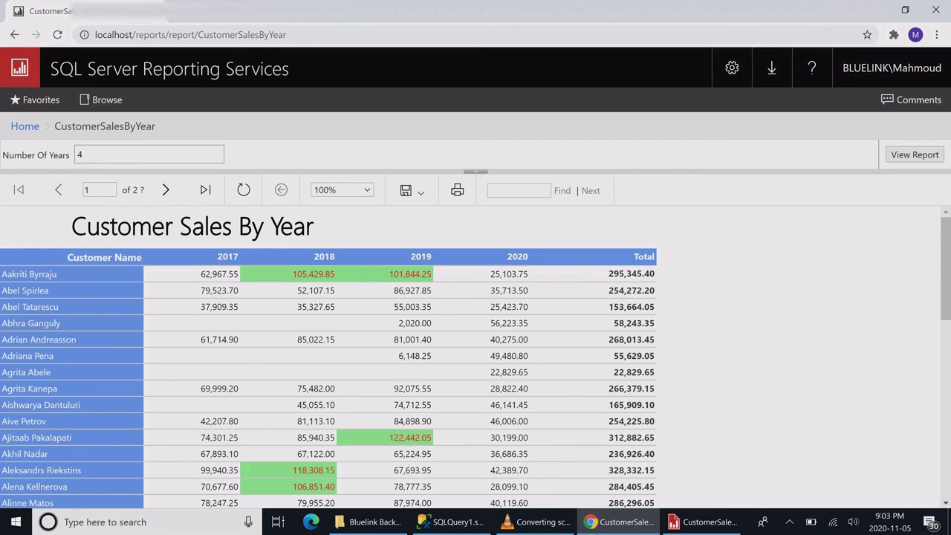
pyautogui.click(25, 126)
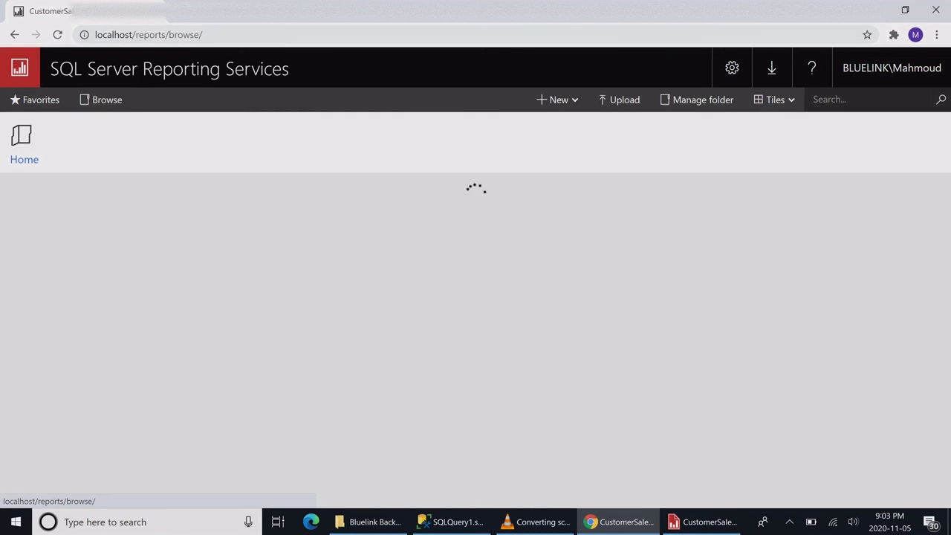
pyautogui.click(86, 226)
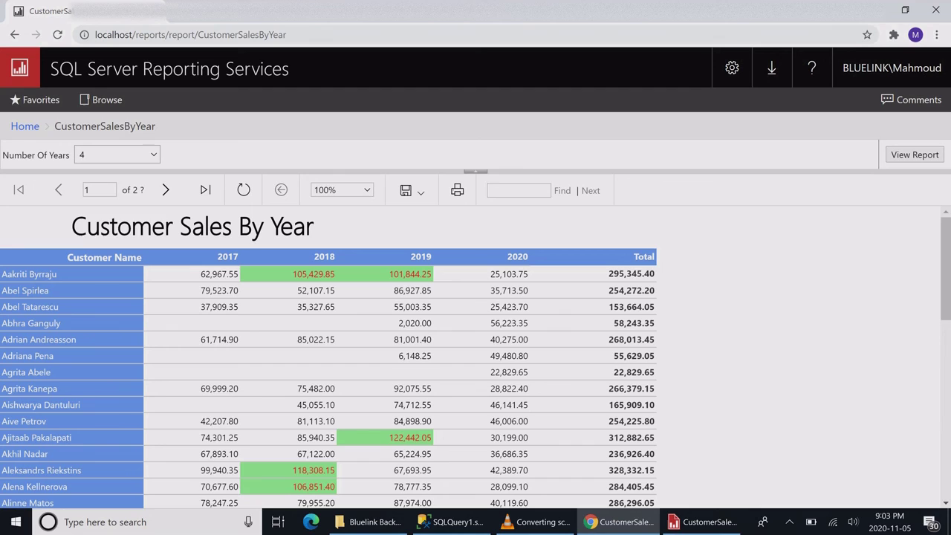
# View the CustomerSalesByYear report with Number Of Years set to 3.
pyautogui.click(153, 155)
pyautogui.press('Down')
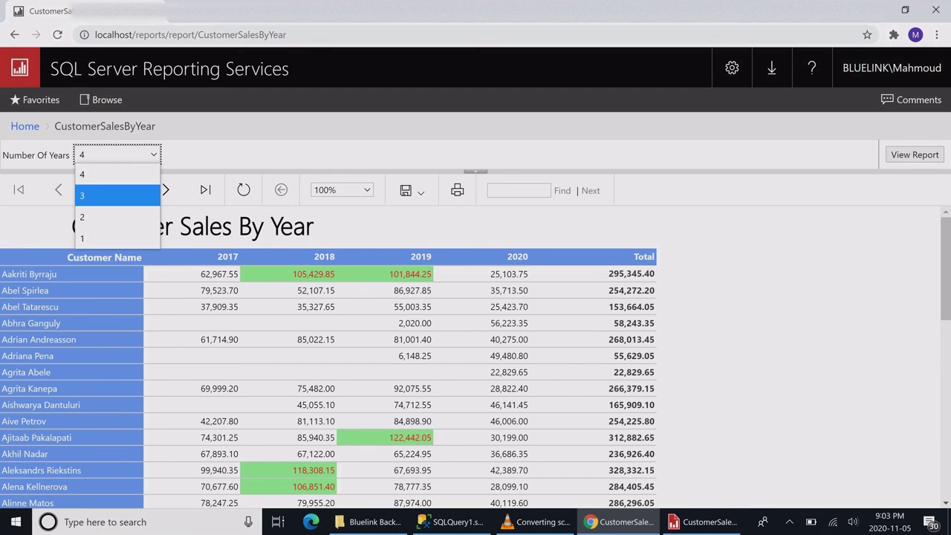
pyautogui.press('Return')
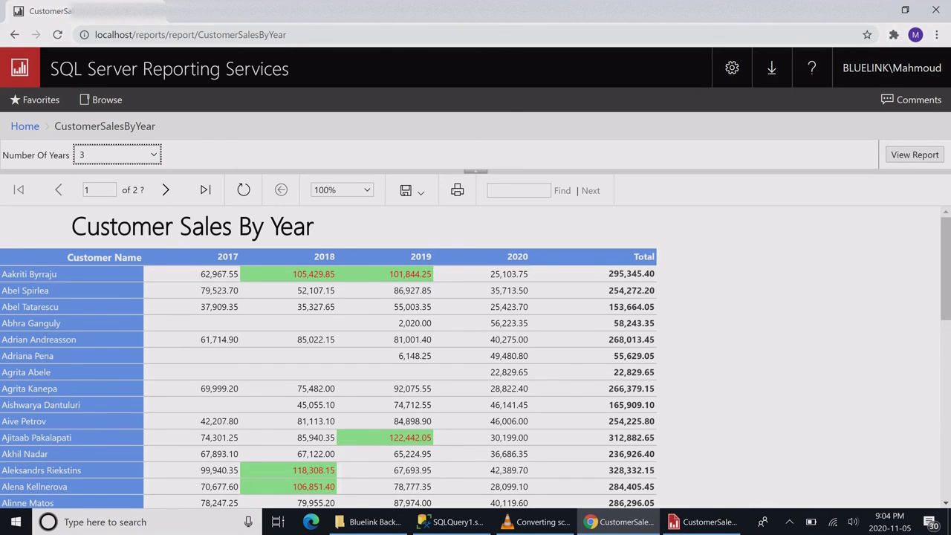
pyautogui.click(914, 155)
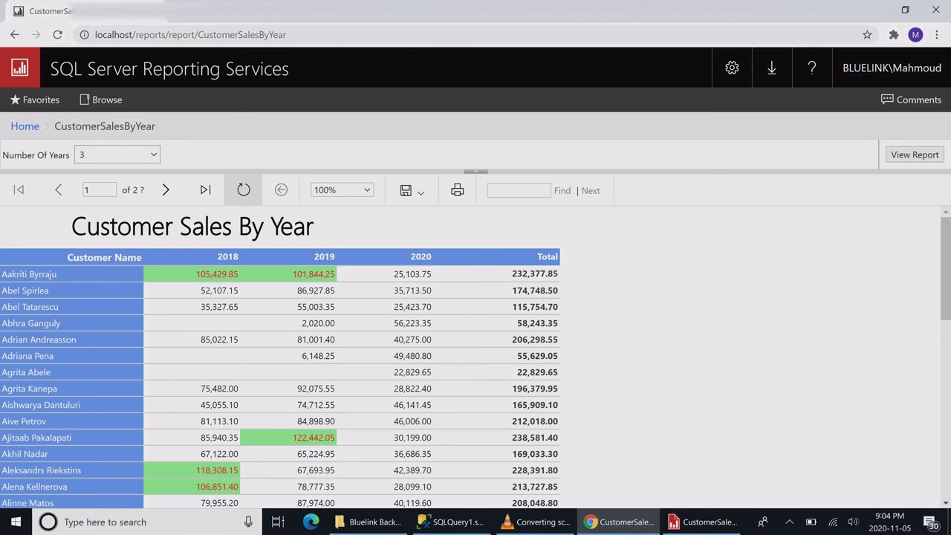
# View the CustomerSalesByYear report with Number Of Years set to 1.
pyautogui.click(151, 155)
pyautogui.press('Down')
pyautogui.press('Down')
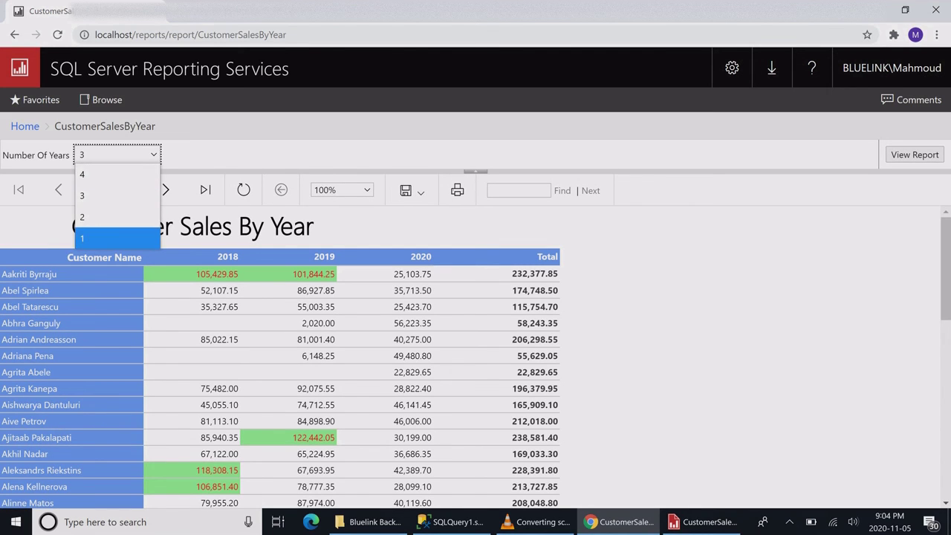
pyautogui.press('Return')
pyautogui.press('Tab')
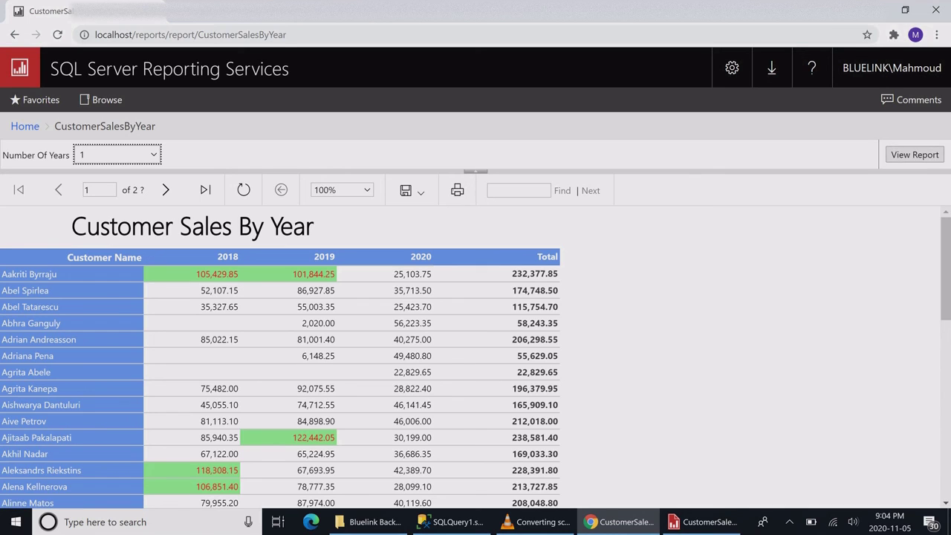
pyautogui.press('Return')
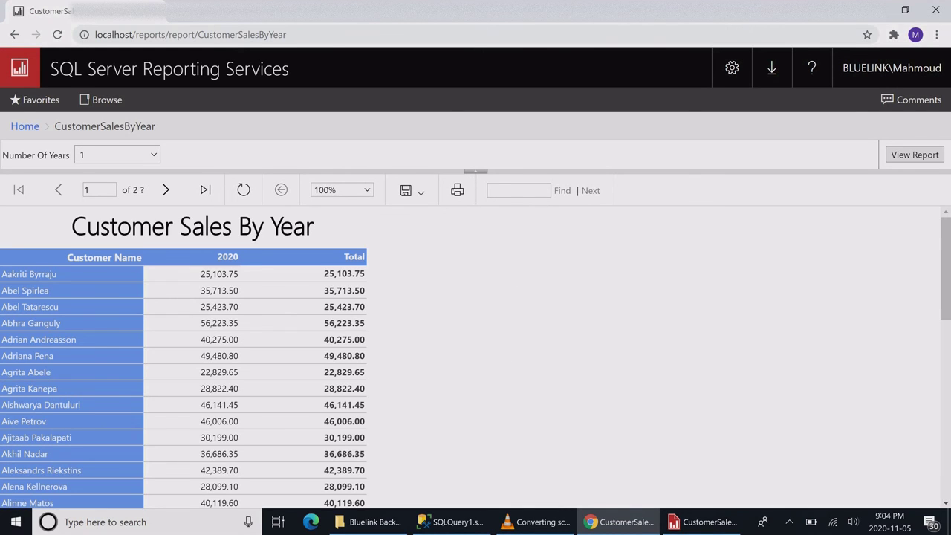
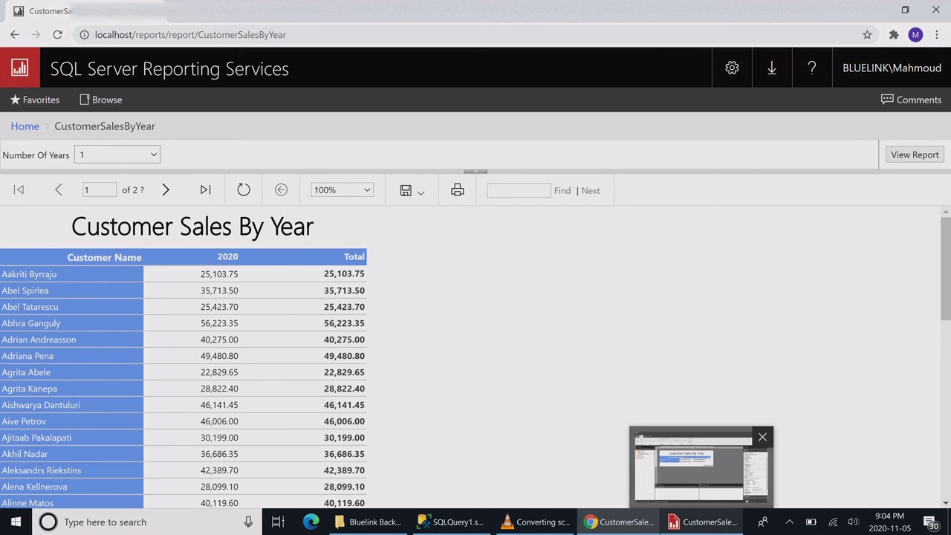
# Switch to Report Builder and set the Total column's visibility to show or hide based on an expression.
pyautogui.click(701, 521)
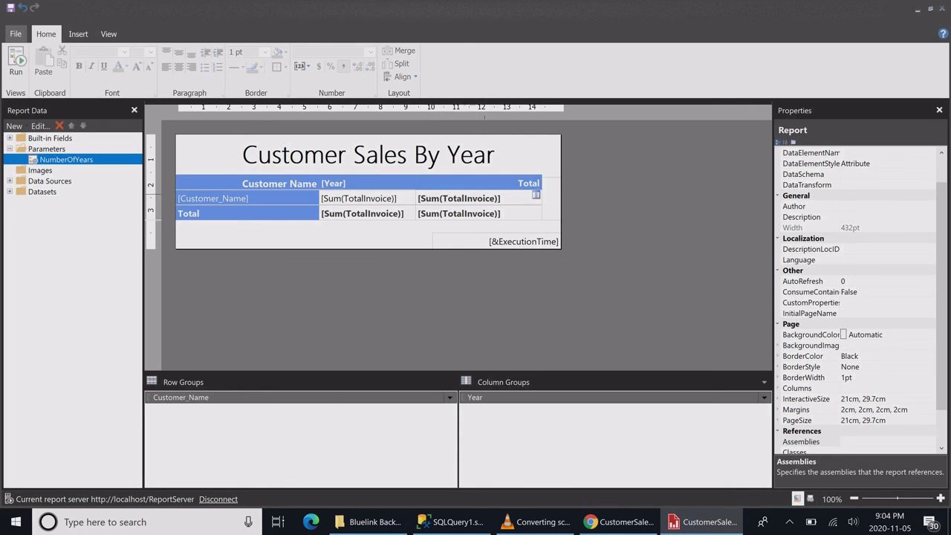
pyautogui.click(502, 187)
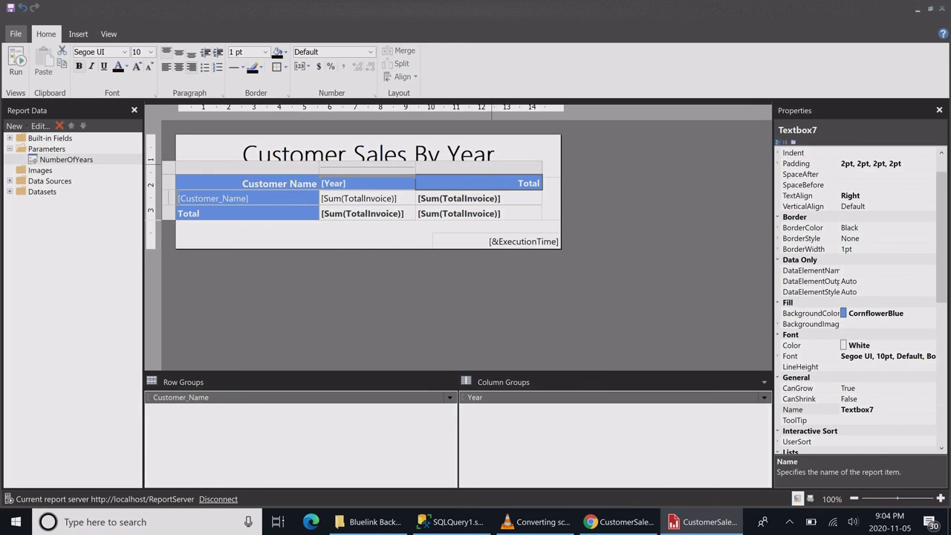
pyautogui.click(491, 166)
pyautogui.rightClick(505, 167)
pyautogui.click(534, 203)
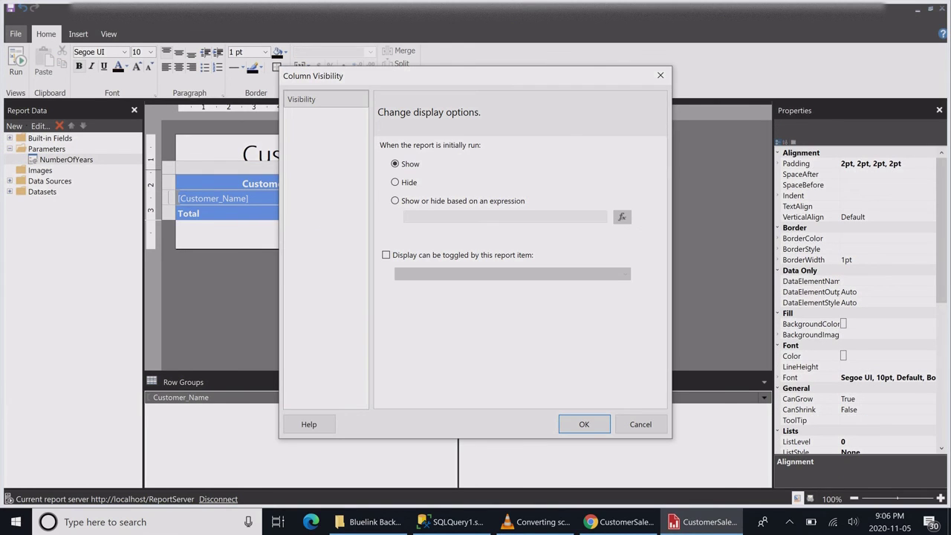
pyautogui.click(394, 201)
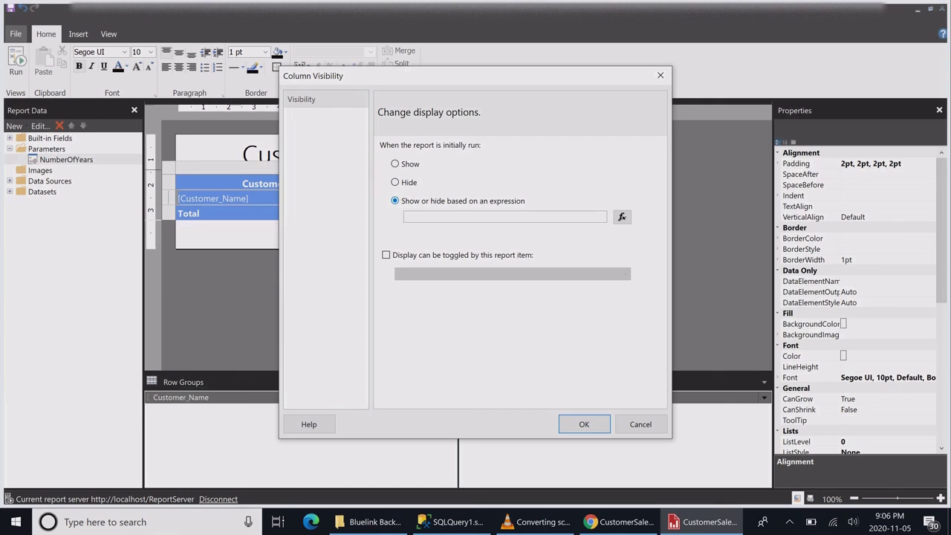
# Enter =IIF(Parameters!NumberOfYears.Value=1,False,True) as the Total column's Hidden expression and confirm the column visibility.
pyautogui.click(621, 216)
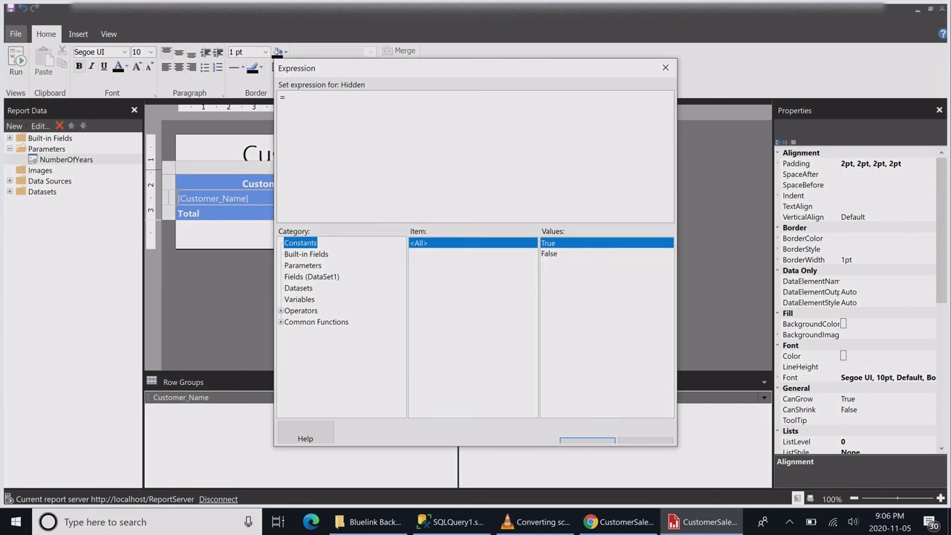
pyautogui.click(286, 97)
pyautogui.hotkey('ctrl', 'a')
pyautogui.write('=IIF(Parameters!NumberOfYears.Value=1,False,True)')
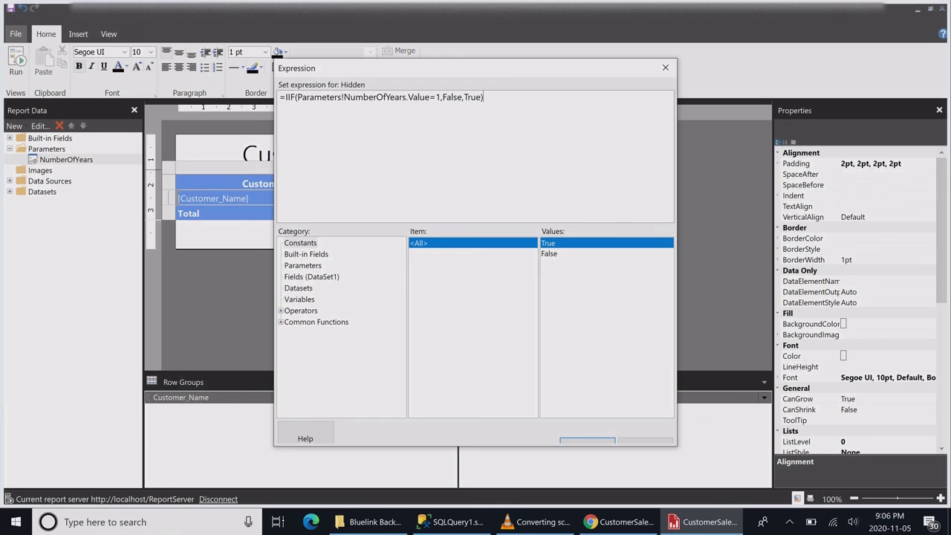
pyautogui.click(587, 440)
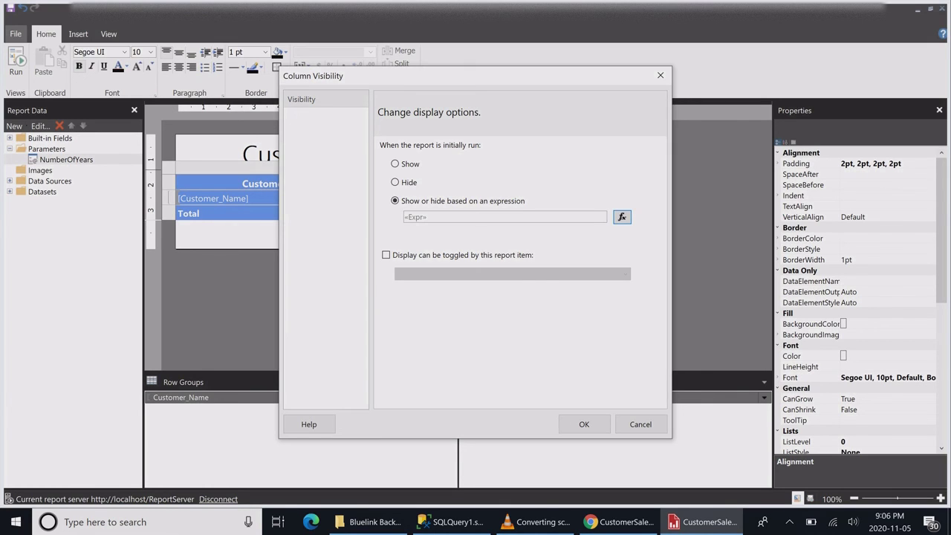
pyautogui.click(584, 424)
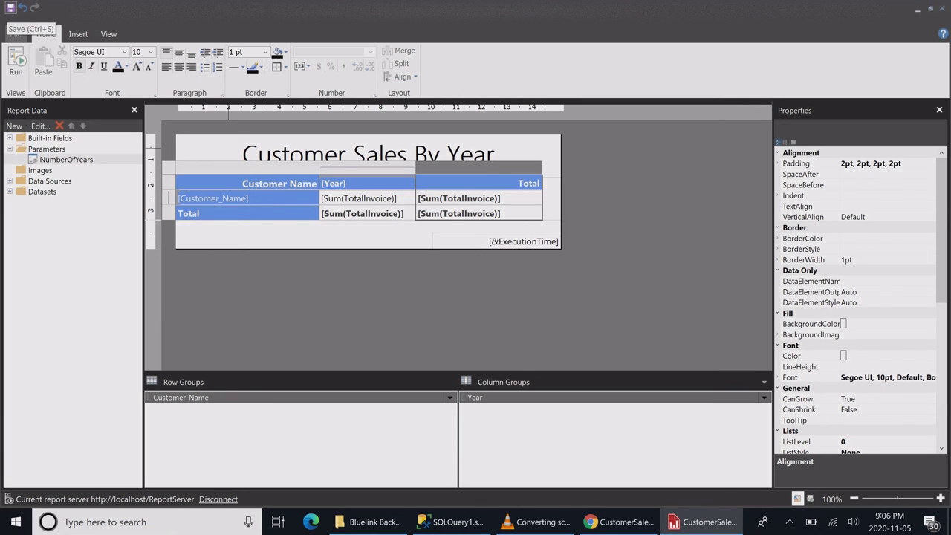
# Switch to Chrome, rerun the report for 1 year, and return to Report Builder.
pyautogui.click(618, 522)
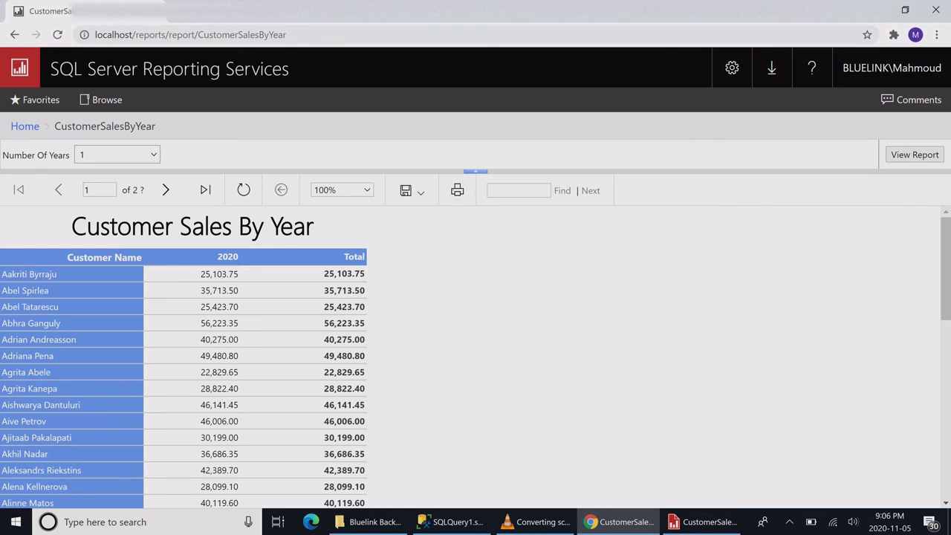
pyautogui.click(915, 154)
pyautogui.hotkey('alt', 'Tab')
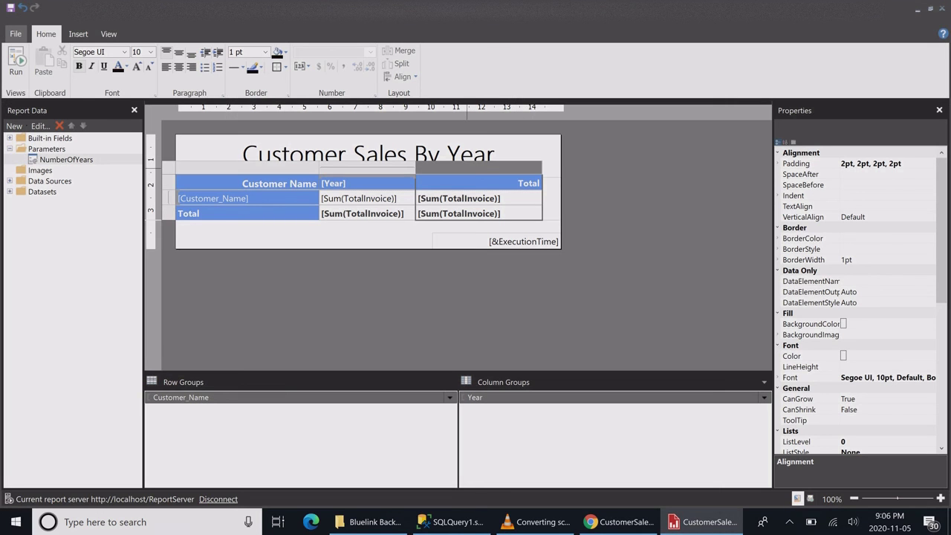
# Change the Total column's Hidden expression to return True when NumberOfYears is 1 and False otherwise.
pyautogui.rightClick(467, 168)
pyautogui.click(511, 200)
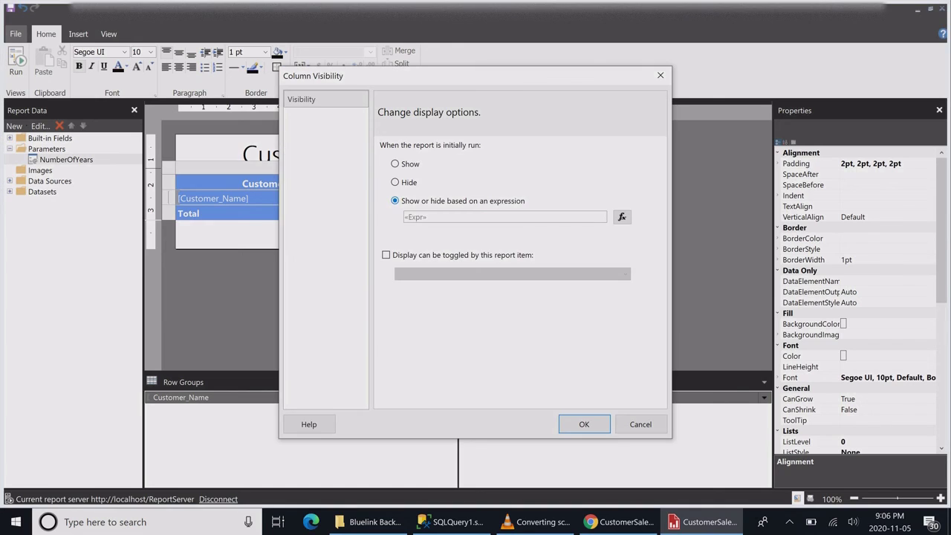
pyautogui.click(395, 200)
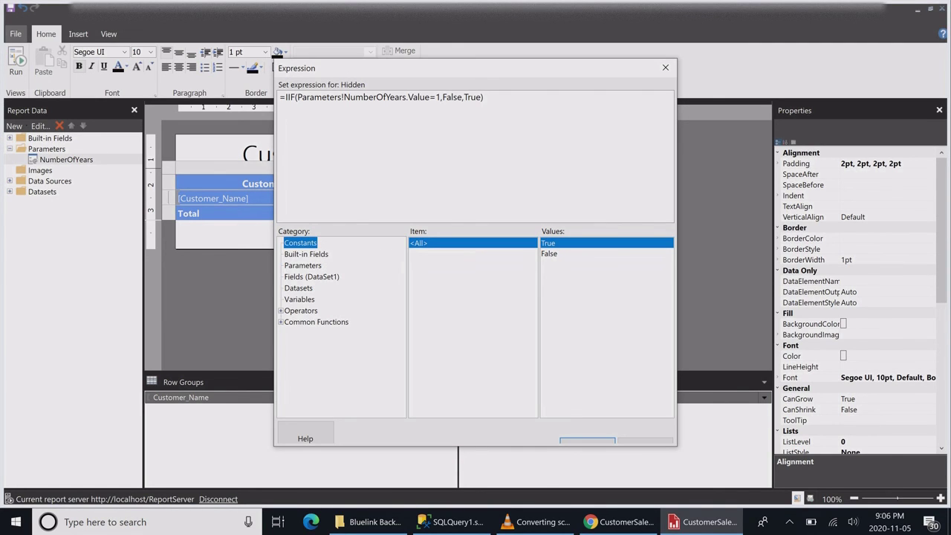
pyautogui.moveTo(484, 97); pyautogui.dragTo(344, 97)
pyautogui.moveTo(443, 97); pyautogui.dragTo(464, 98)
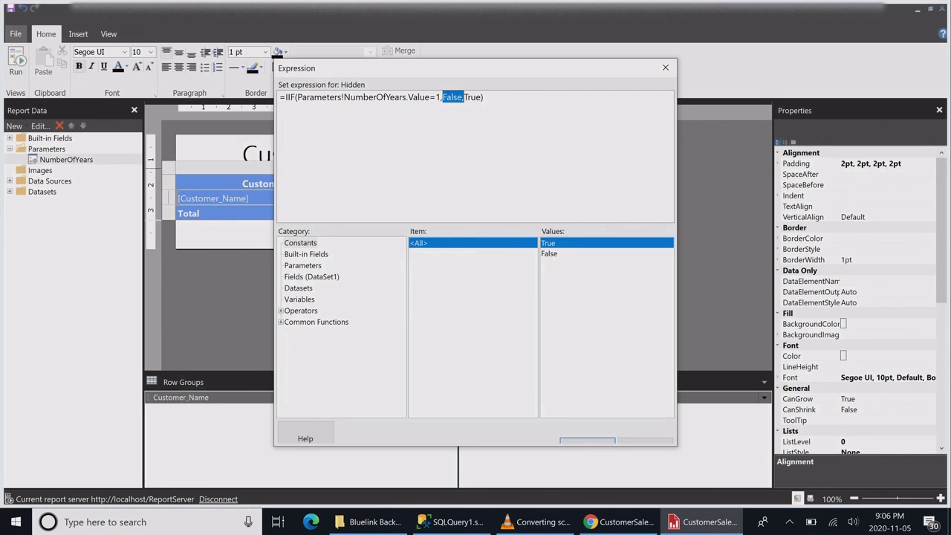
pyautogui.press('Delete')
pyautogui.write(',False')
pyautogui.click(587, 440)
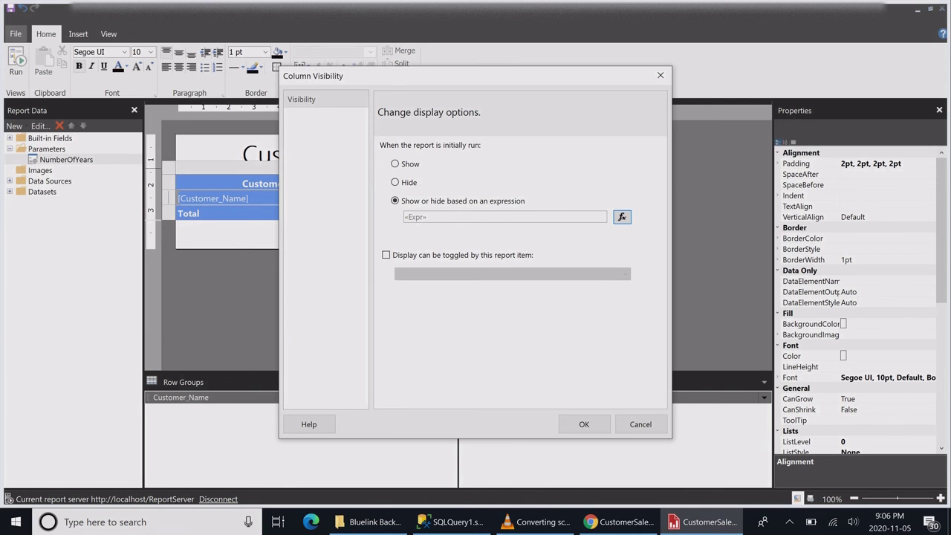
pyautogui.click(583, 424)
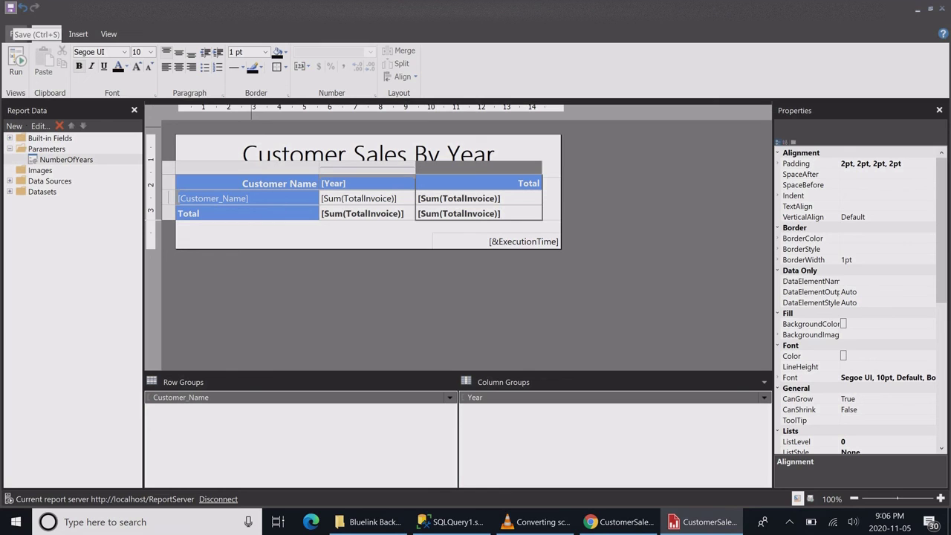
# Save the report, switch to the web portal in Chrome, and rerun it with Number Of Years at 1.
pyautogui.click(11, 8)
pyautogui.click(621, 521)
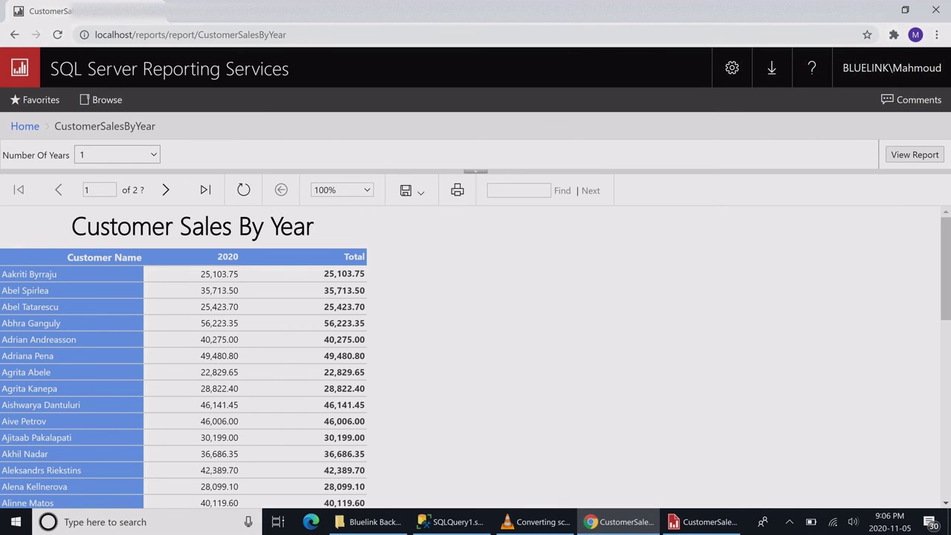
pyautogui.click(914, 154)
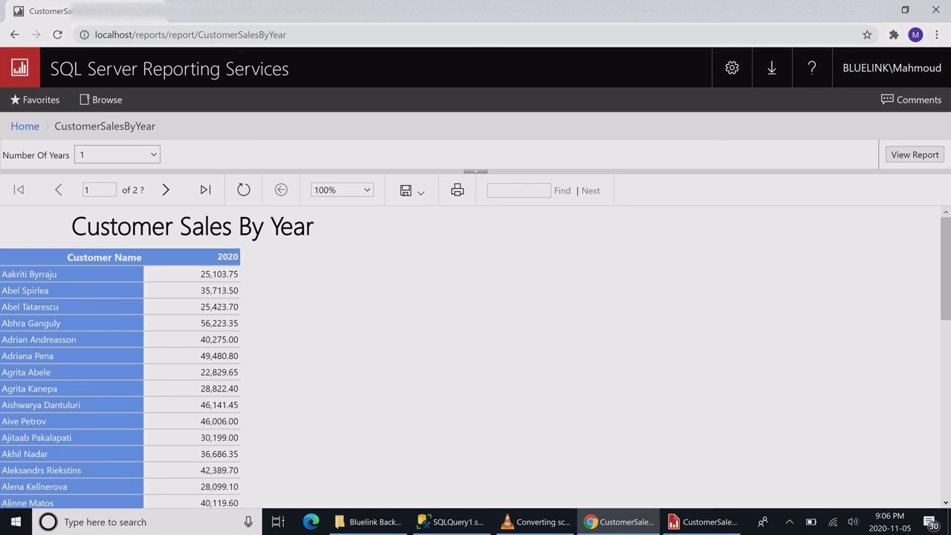
# View the CustomerSalesByYear report with Number Of Years set to 2.
pyautogui.click(117, 154)
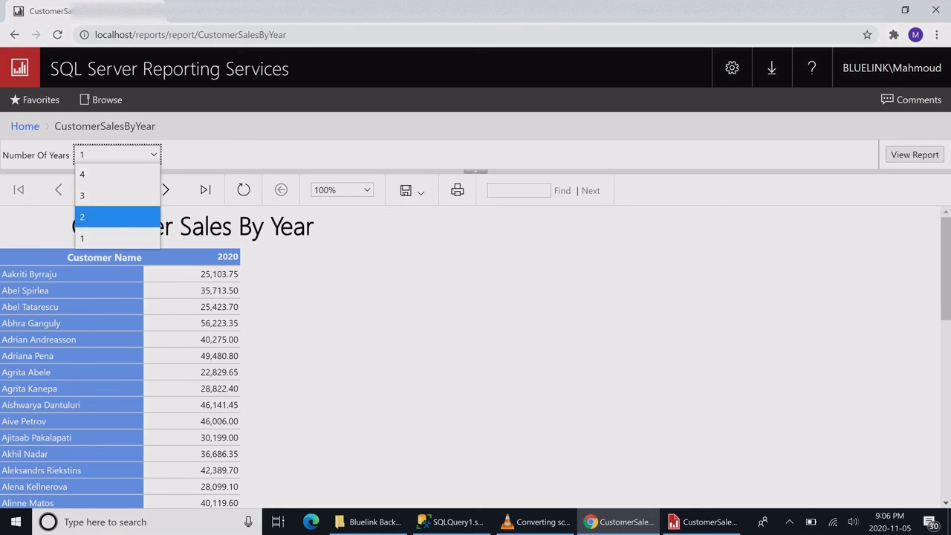
pyautogui.click(112, 216)
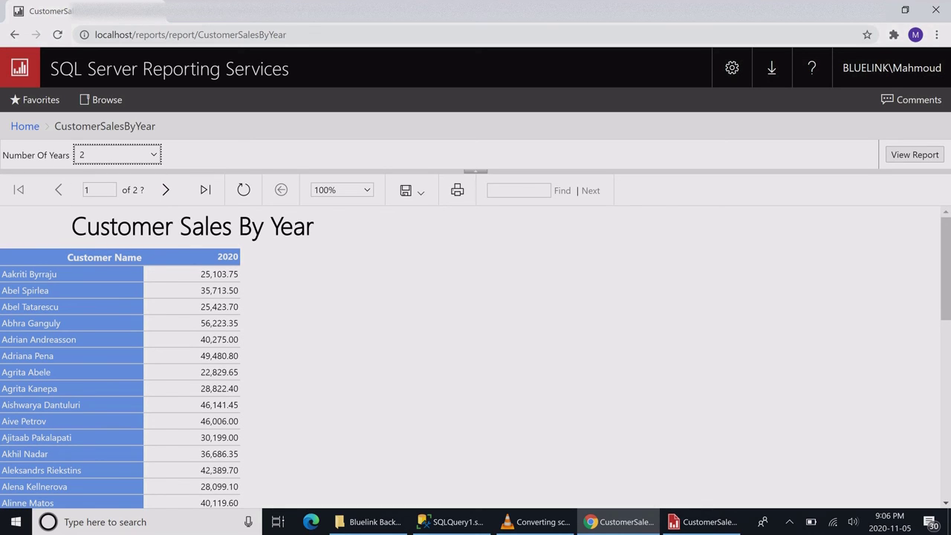
pyautogui.click(914, 155)
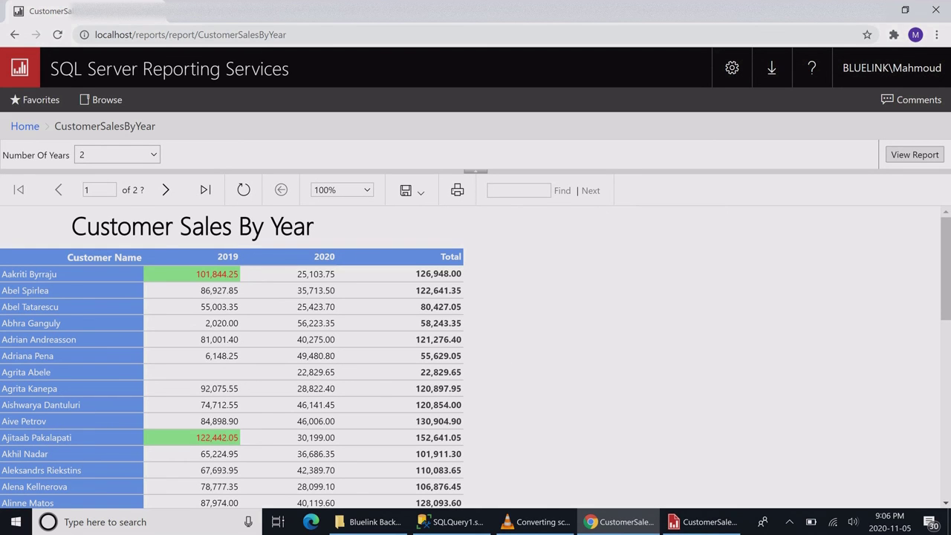